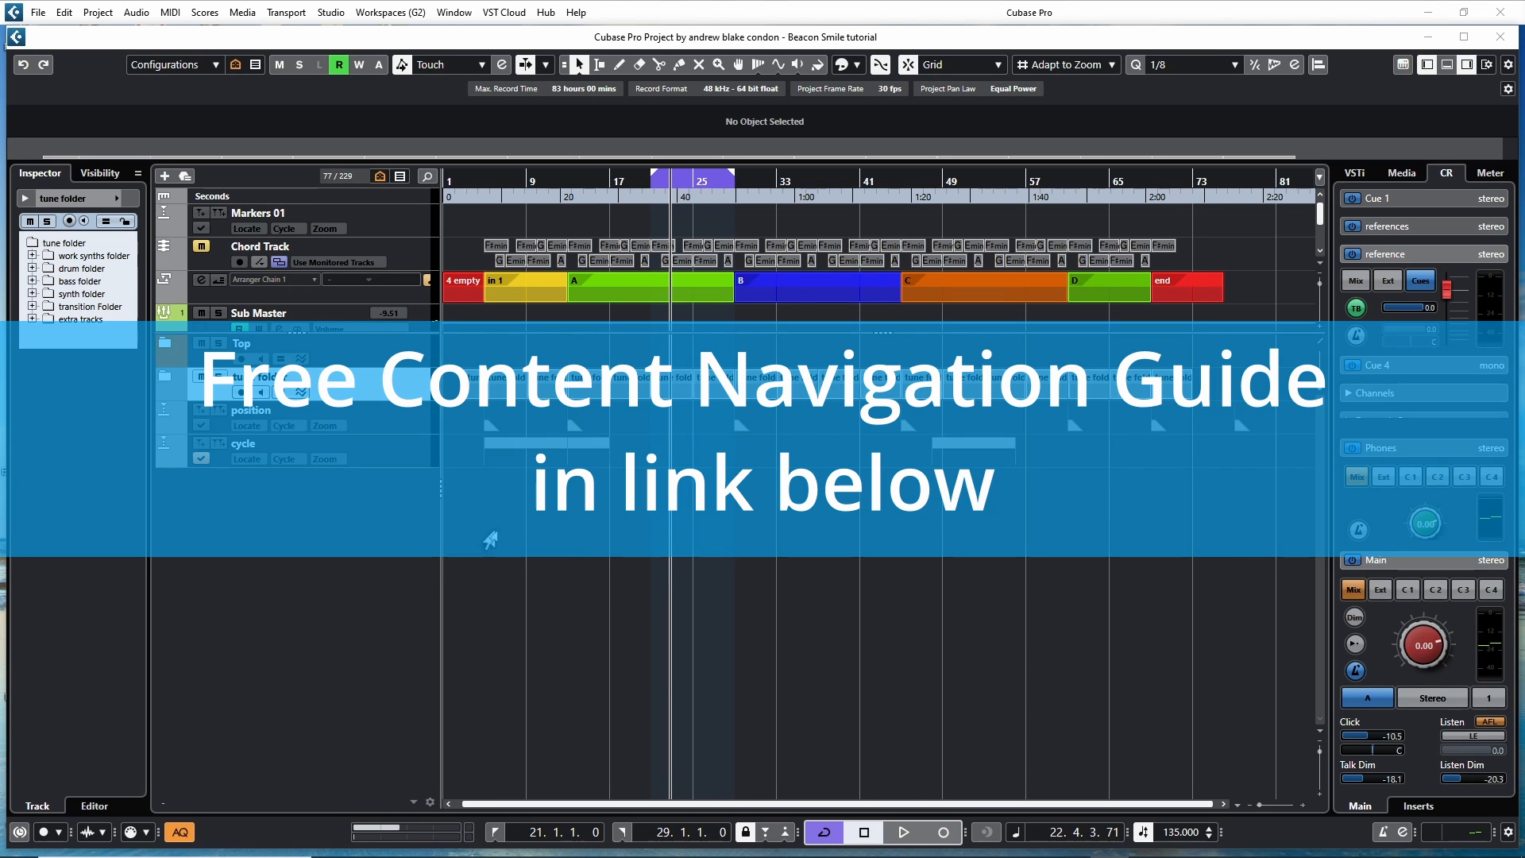
Delete the existing position and cycle marker tracks
{"action": "key", "text": "Delete"}
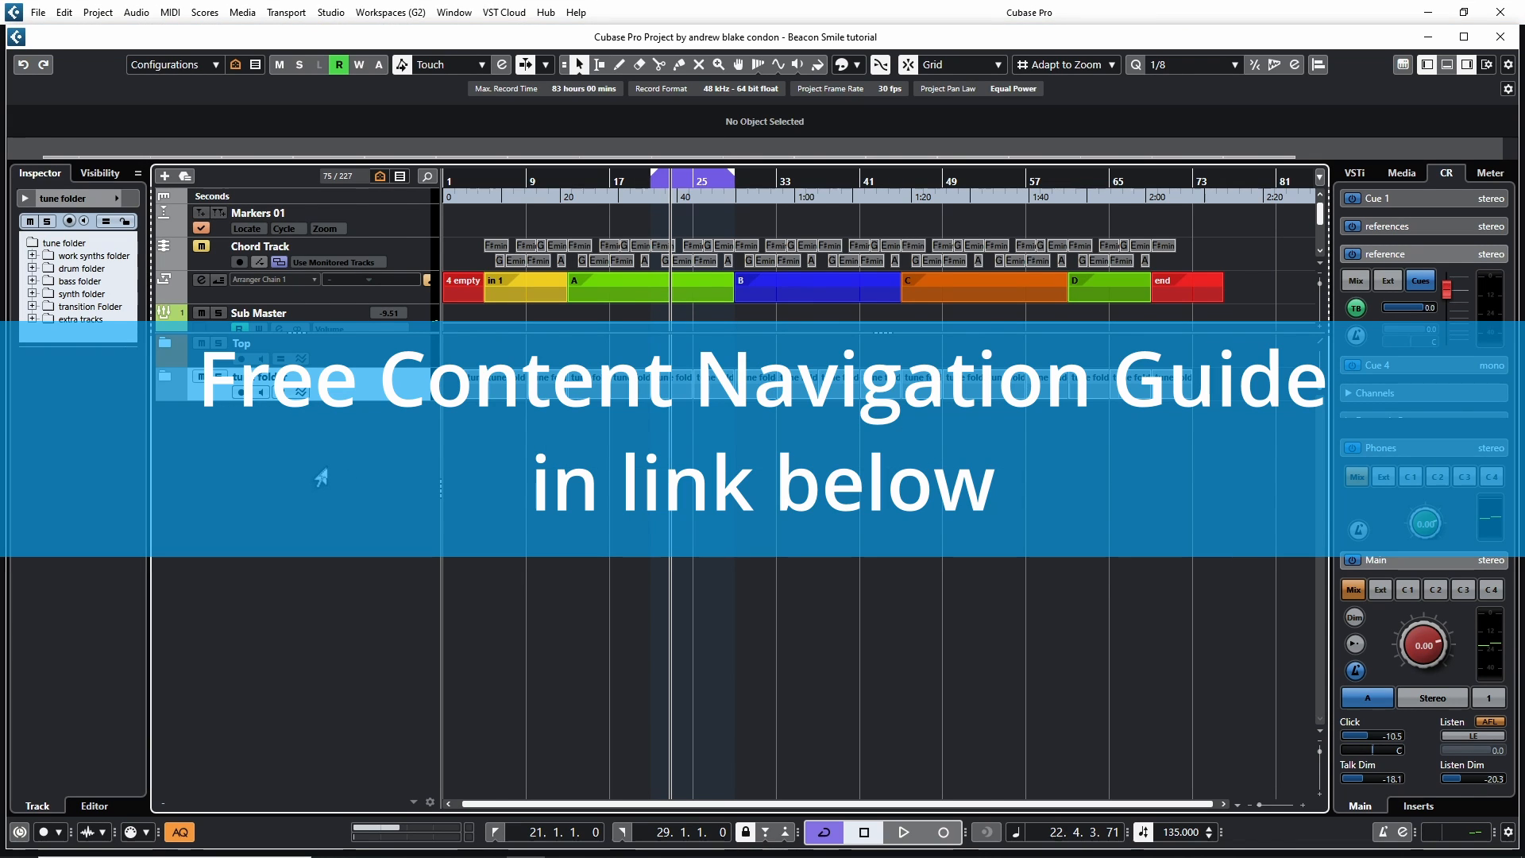
{"action": "right_click", "coordinate": [286, 460]}
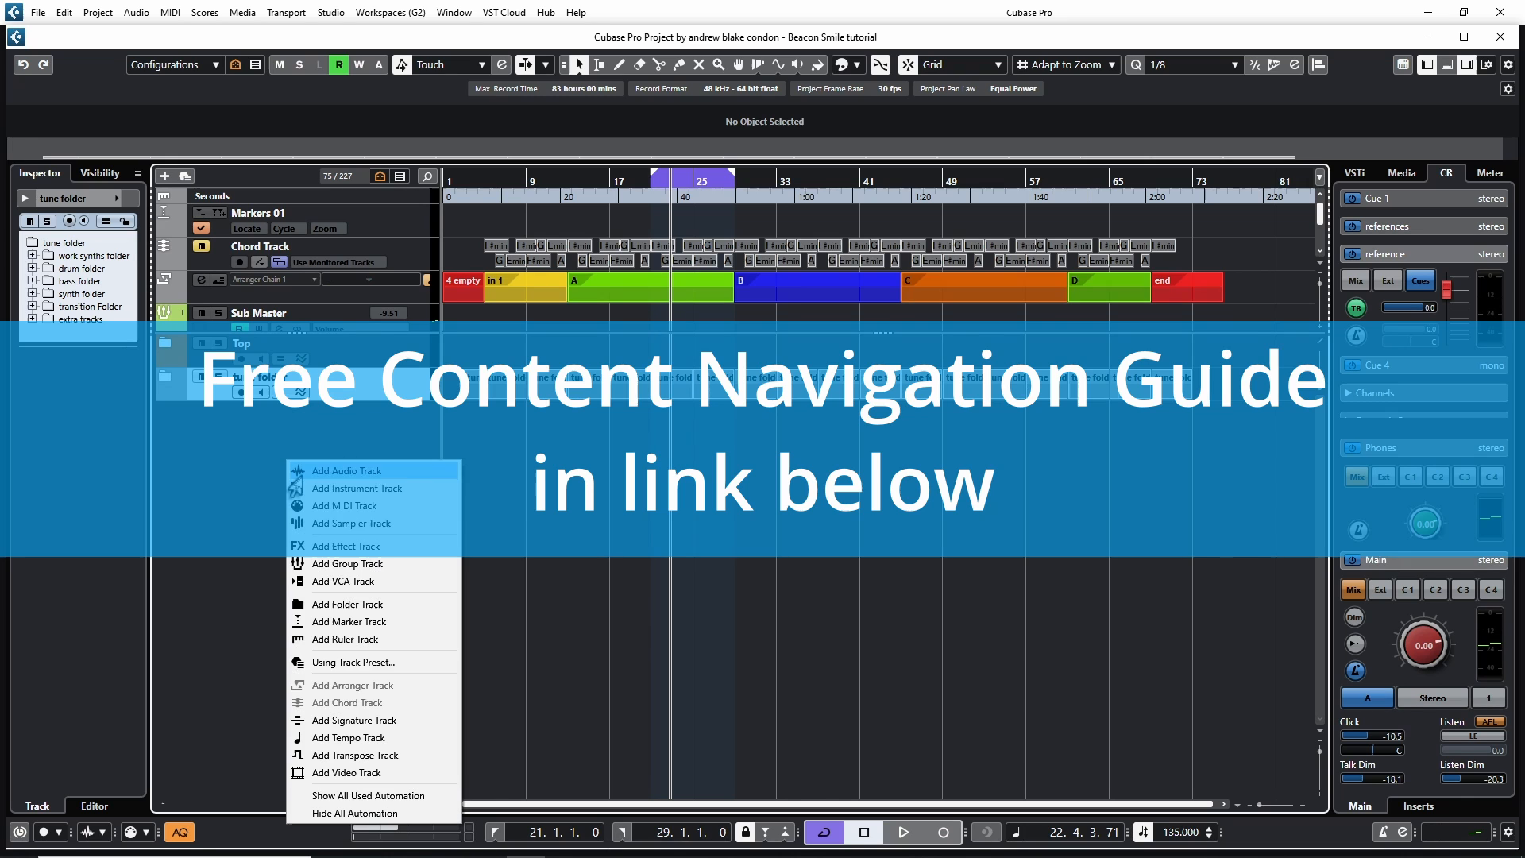
{"action": "left_click", "coordinate": [381, 657]}
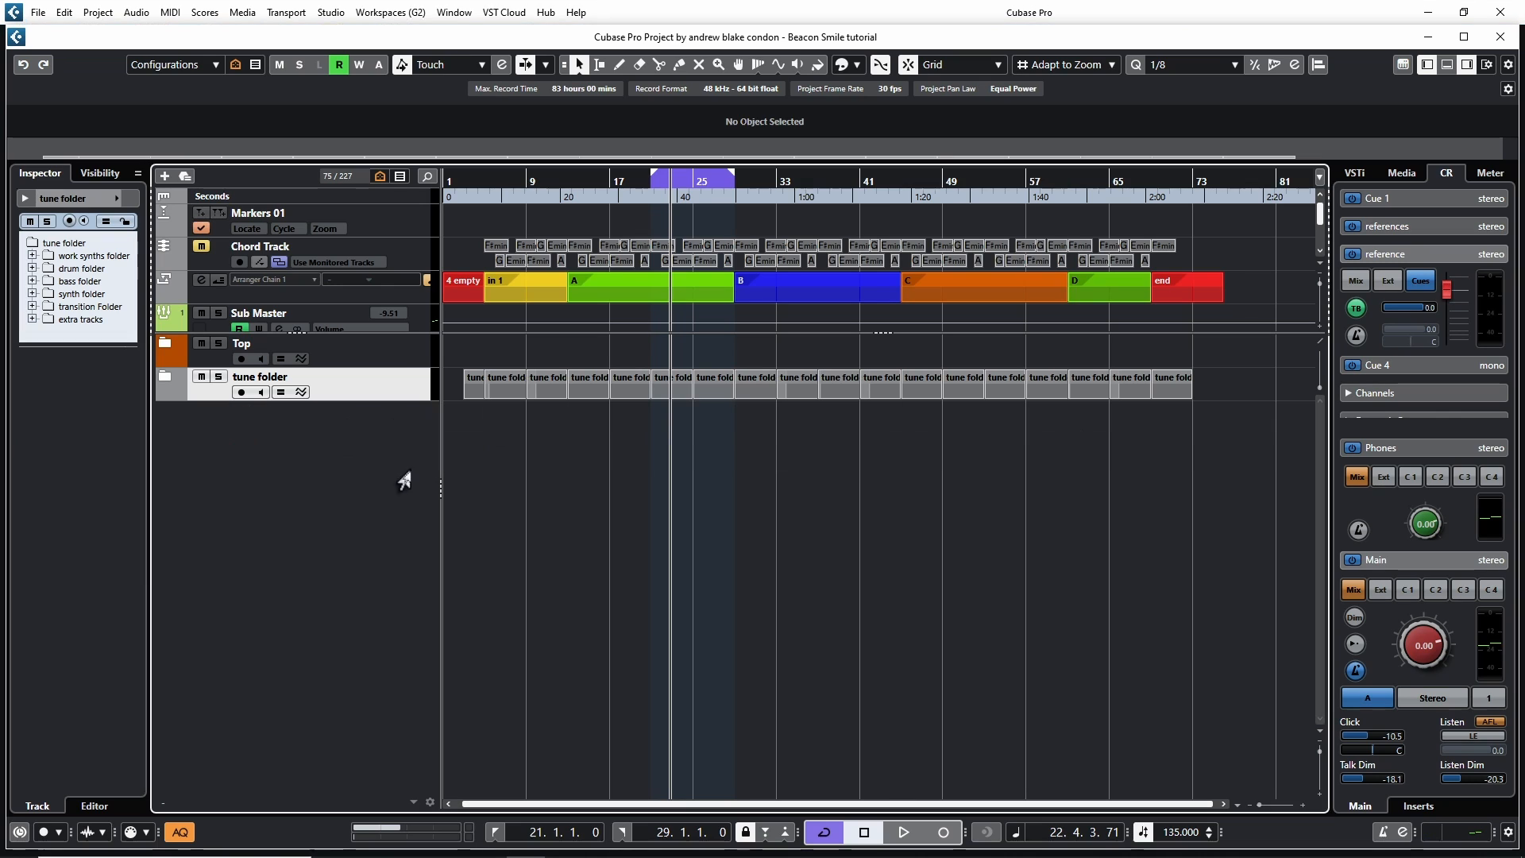
Add a new marker track named position
{"action": "right_click", "coordinate": [284, 460]}
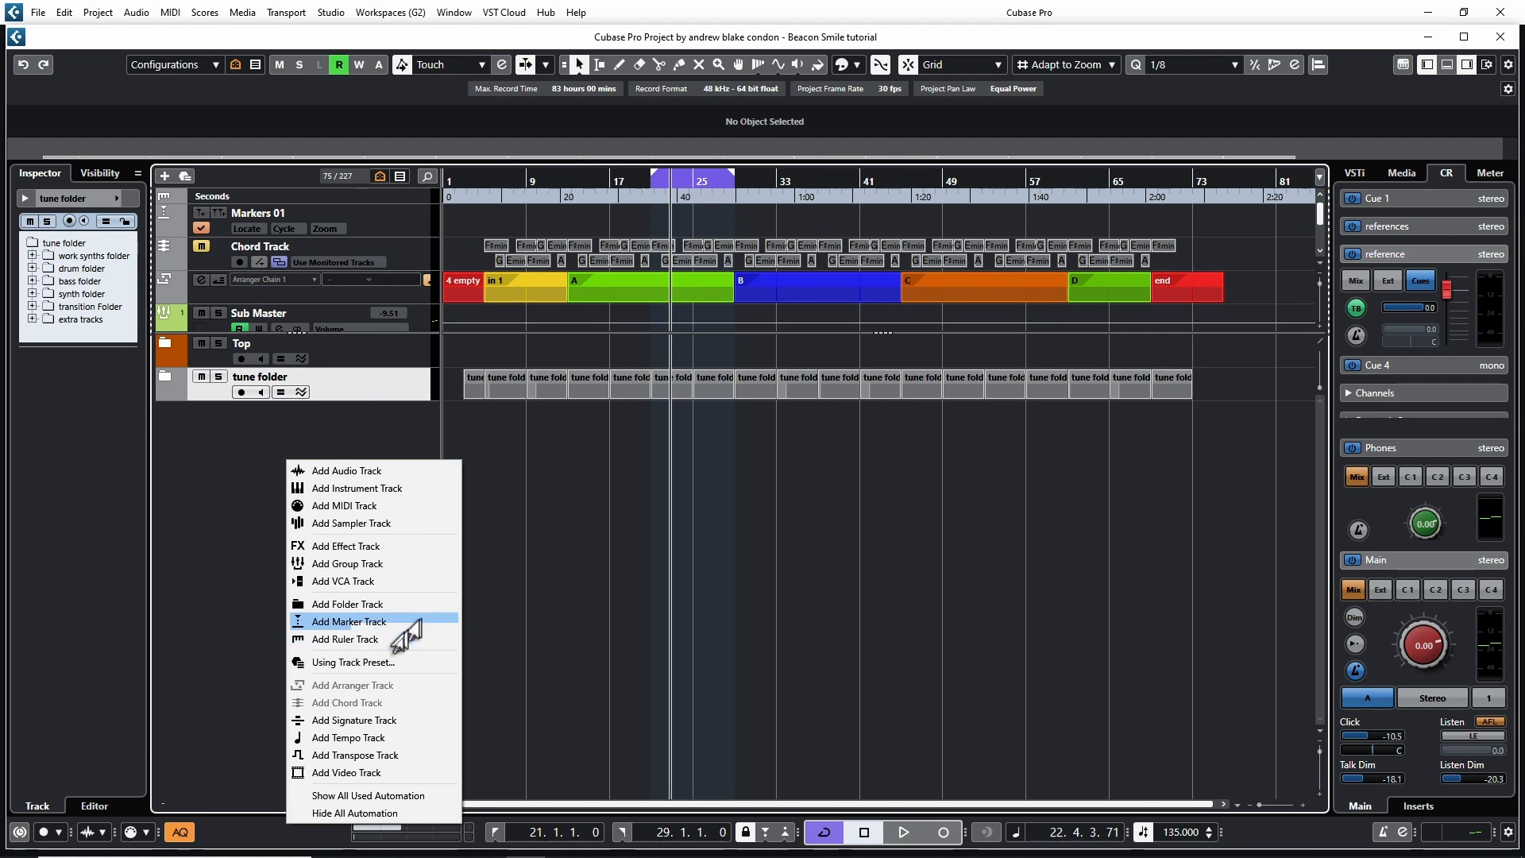
{"action": "left_click", "coordinate": [341, 622]}
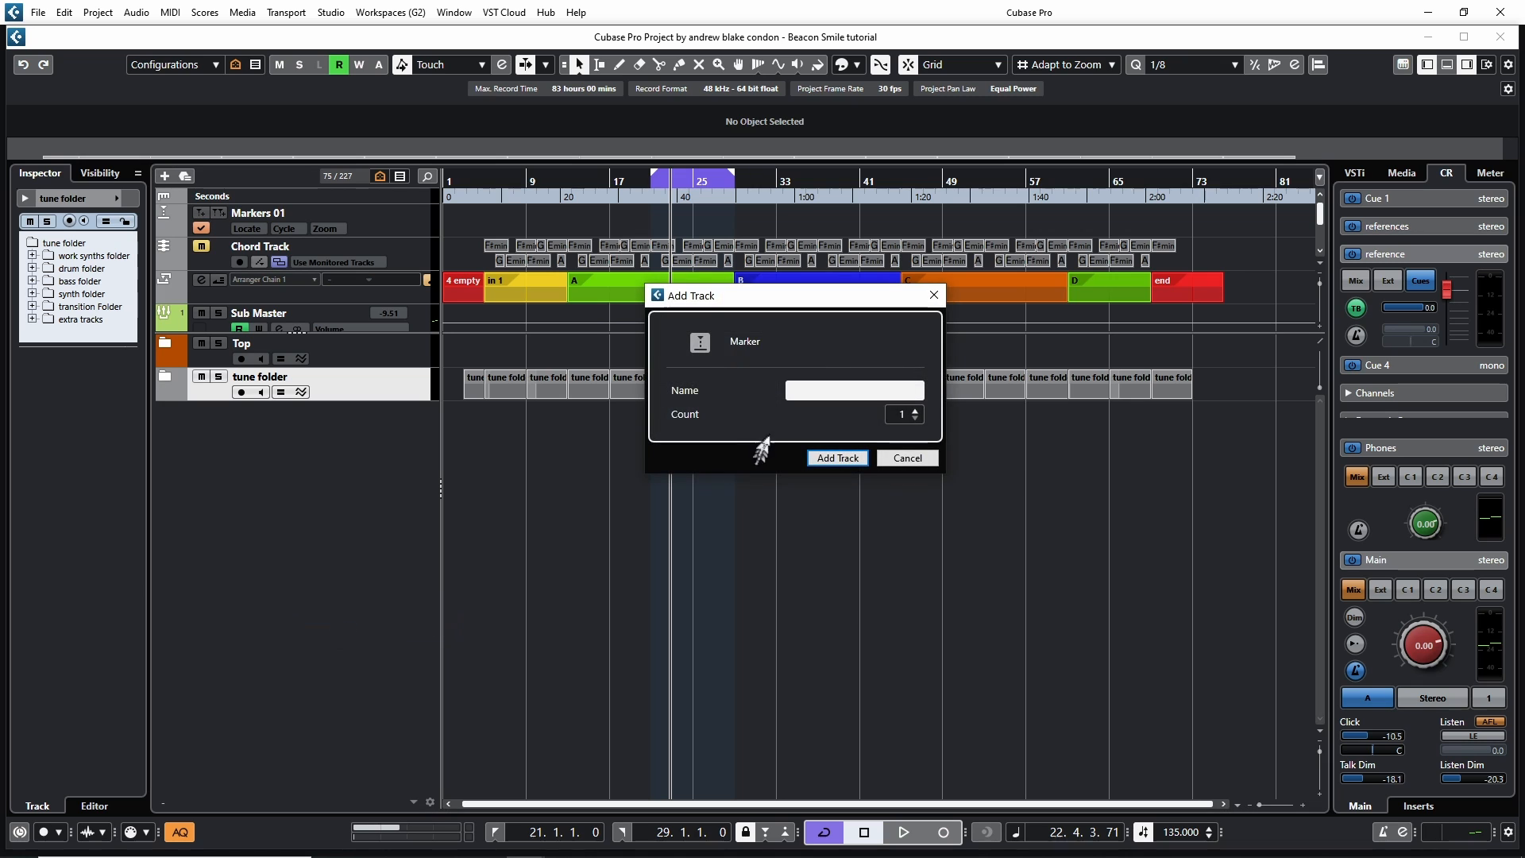
{"action": "type", "text": "position"}
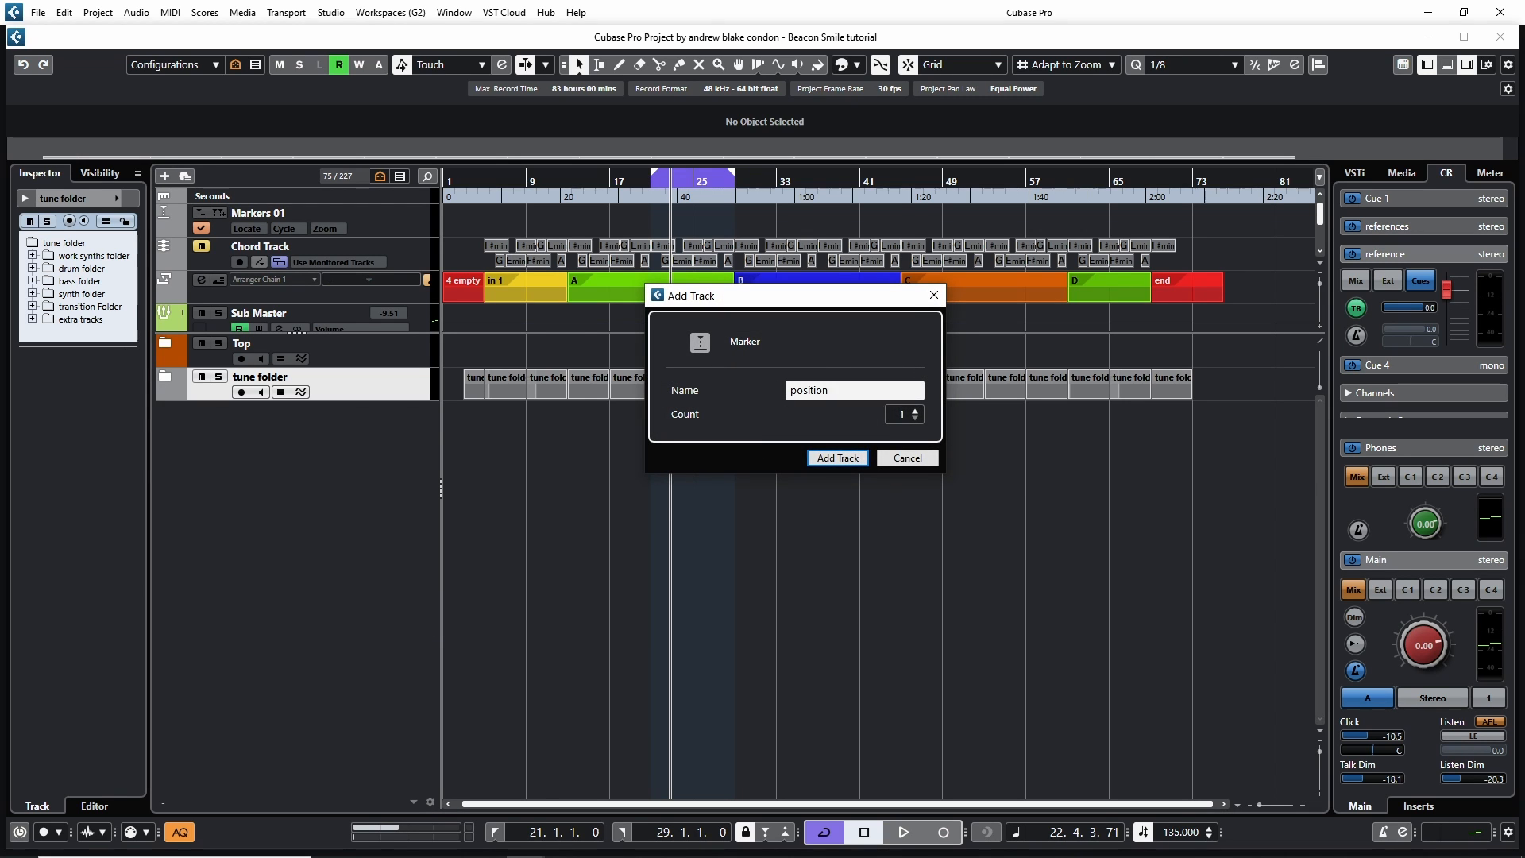
{"action": "key", "text": "Return"}
With the Draw tool, add position markers at bars 5, 13, 29, 45, 61, 69 and 77 on the position track
{"action": "key", "text": "h"}
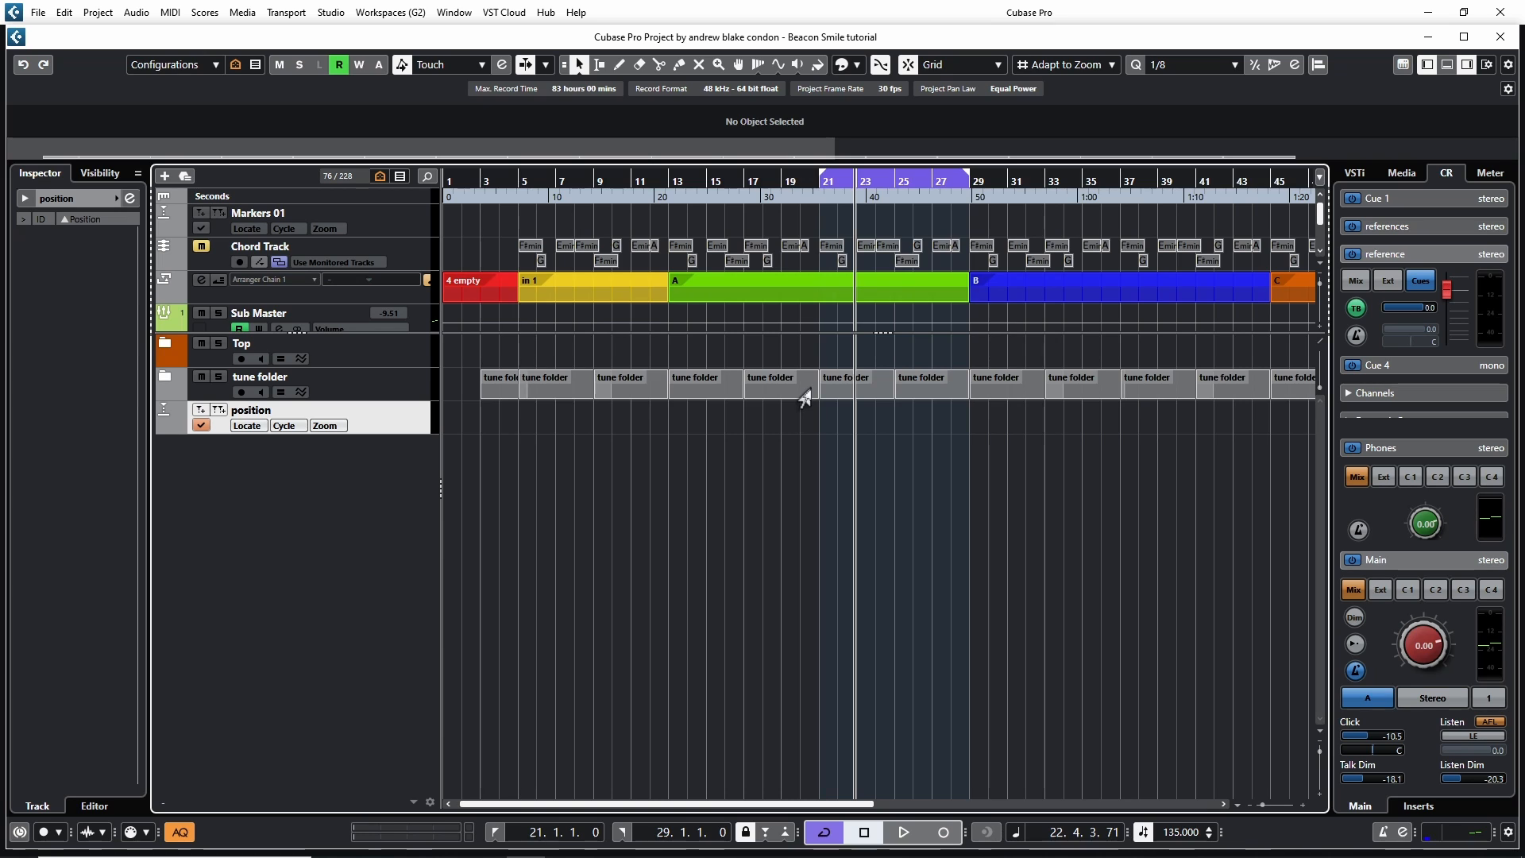
{"action": "key", "text": "g"}
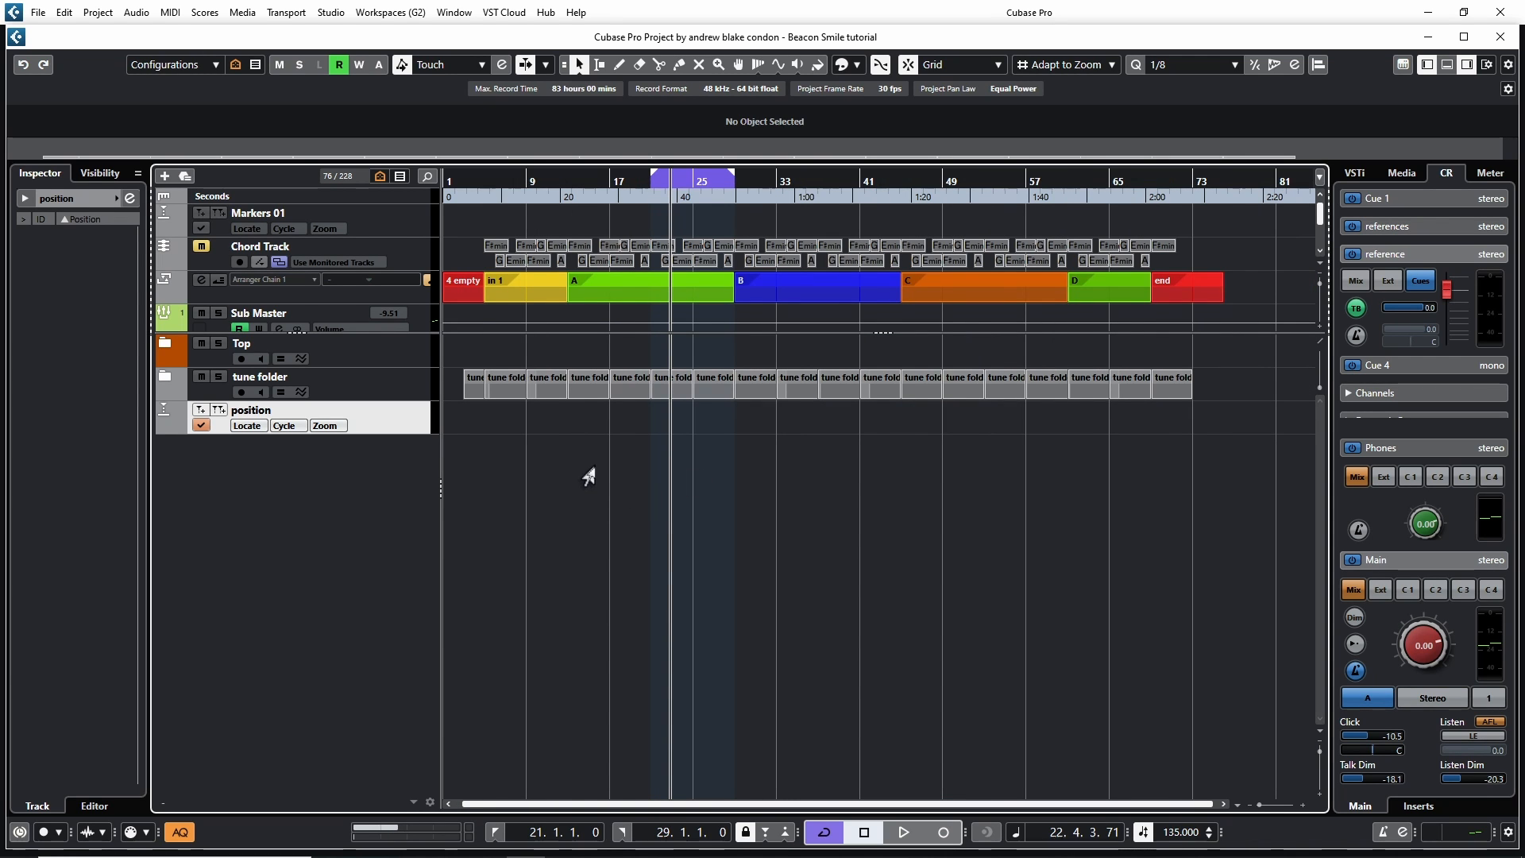
{"action": "key", "text": "h"}
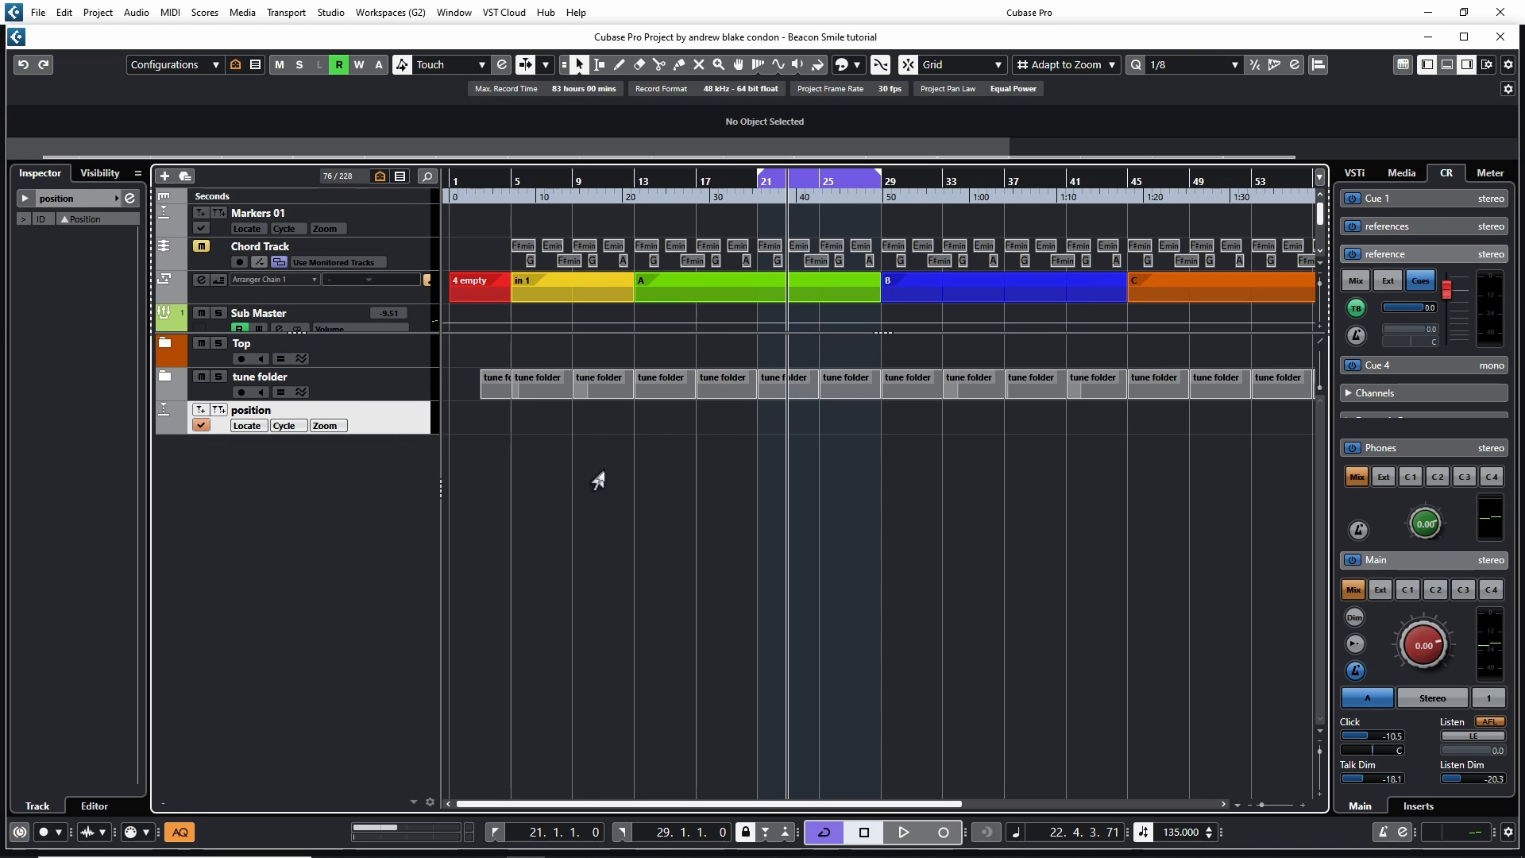
{"action": "right_click", "coordinate": [560, 495]}
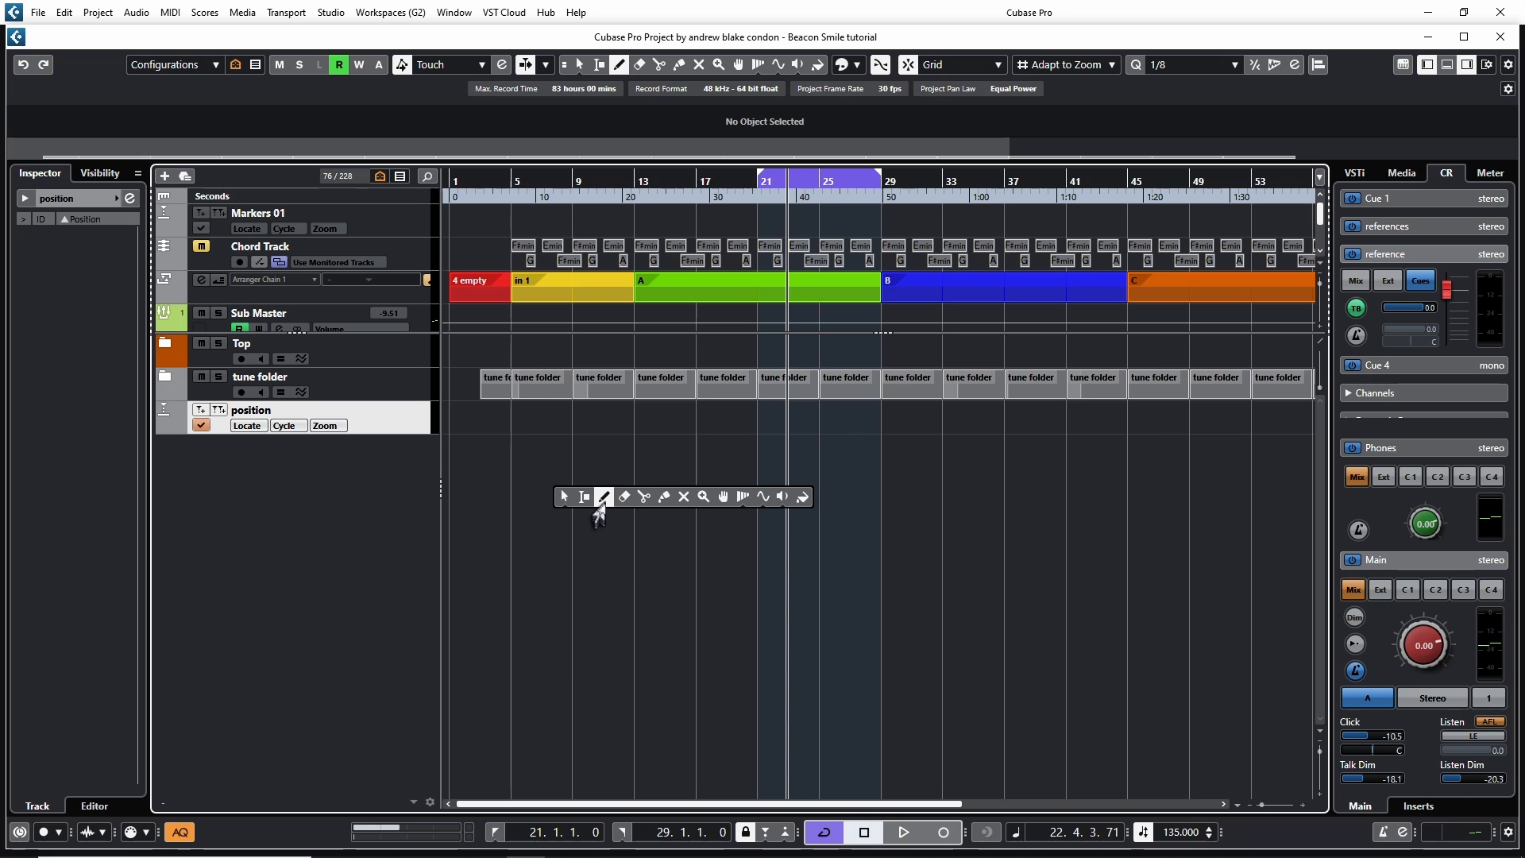
{"action": "left_click", "coordinate": [602, 499]}
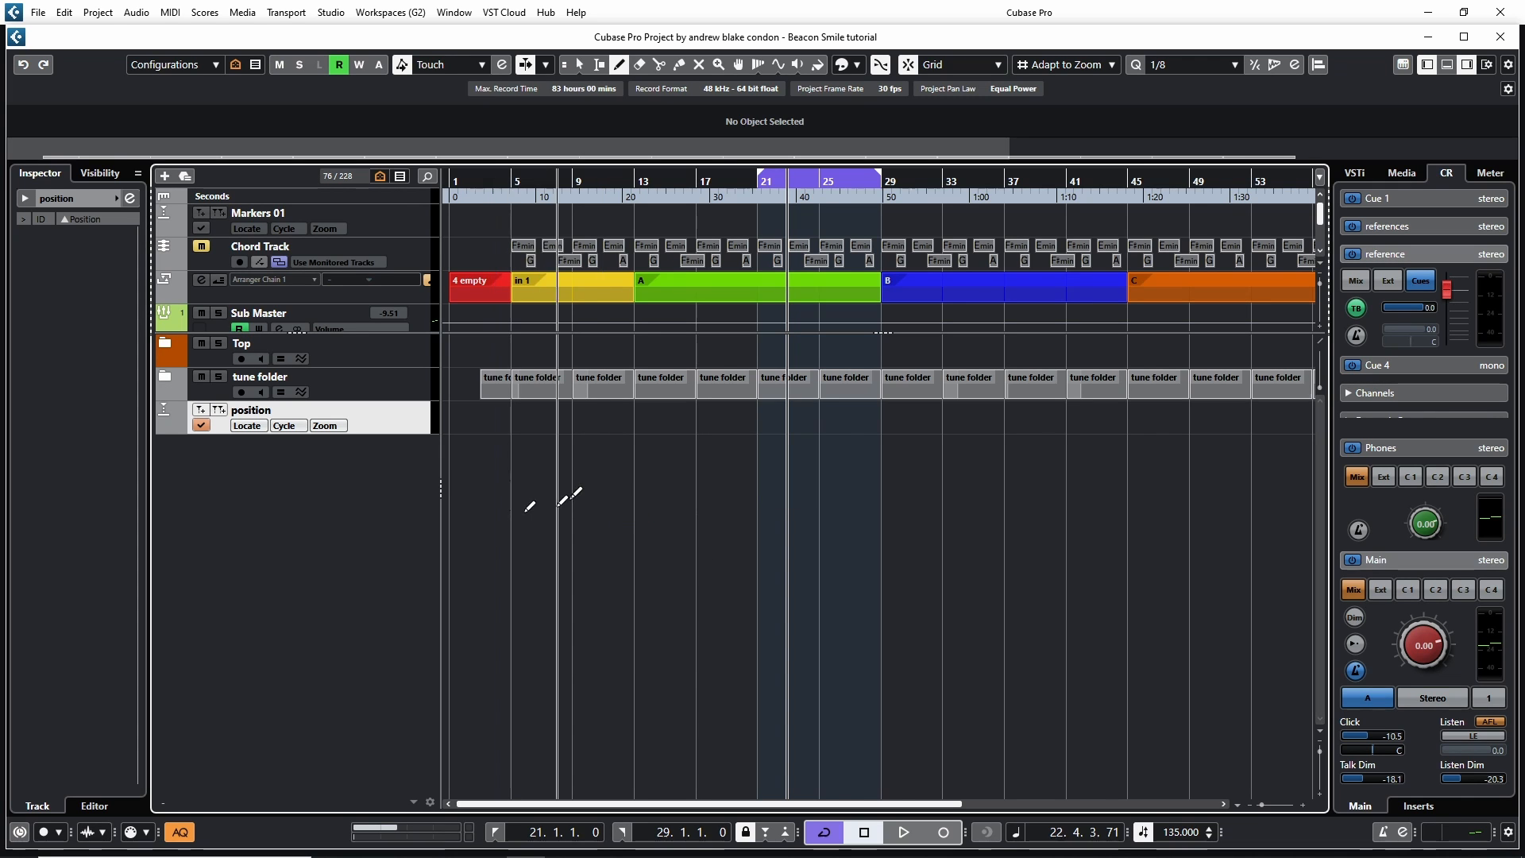
{"action": "left_click", "coordinate": [515, 411]}
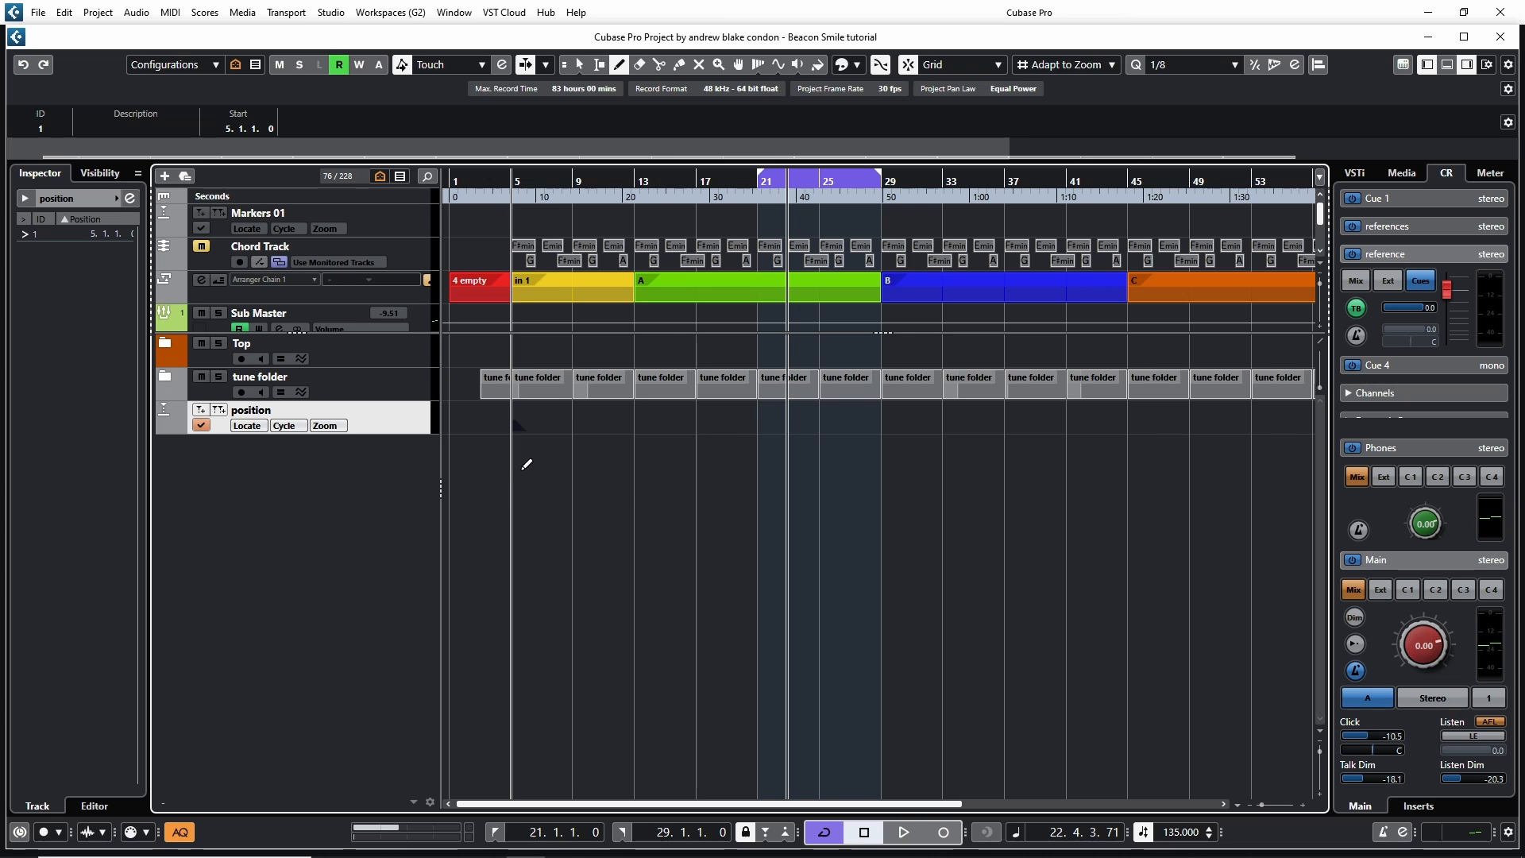
{"action": "left_click", "coordinate": [642, 424]}
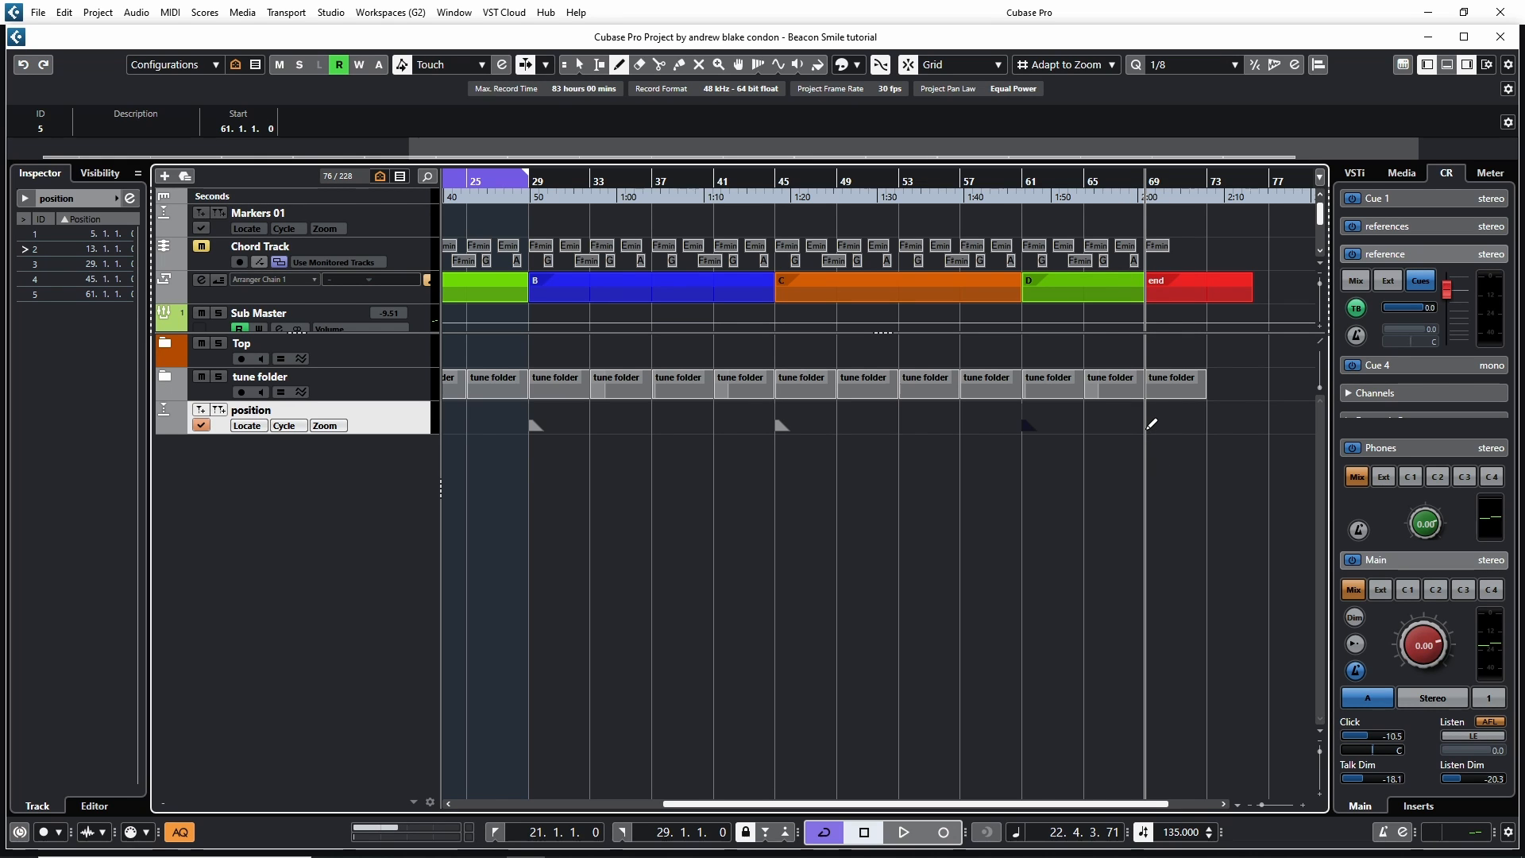
{"action": "left_click", "coordinate": [1151, 424]}
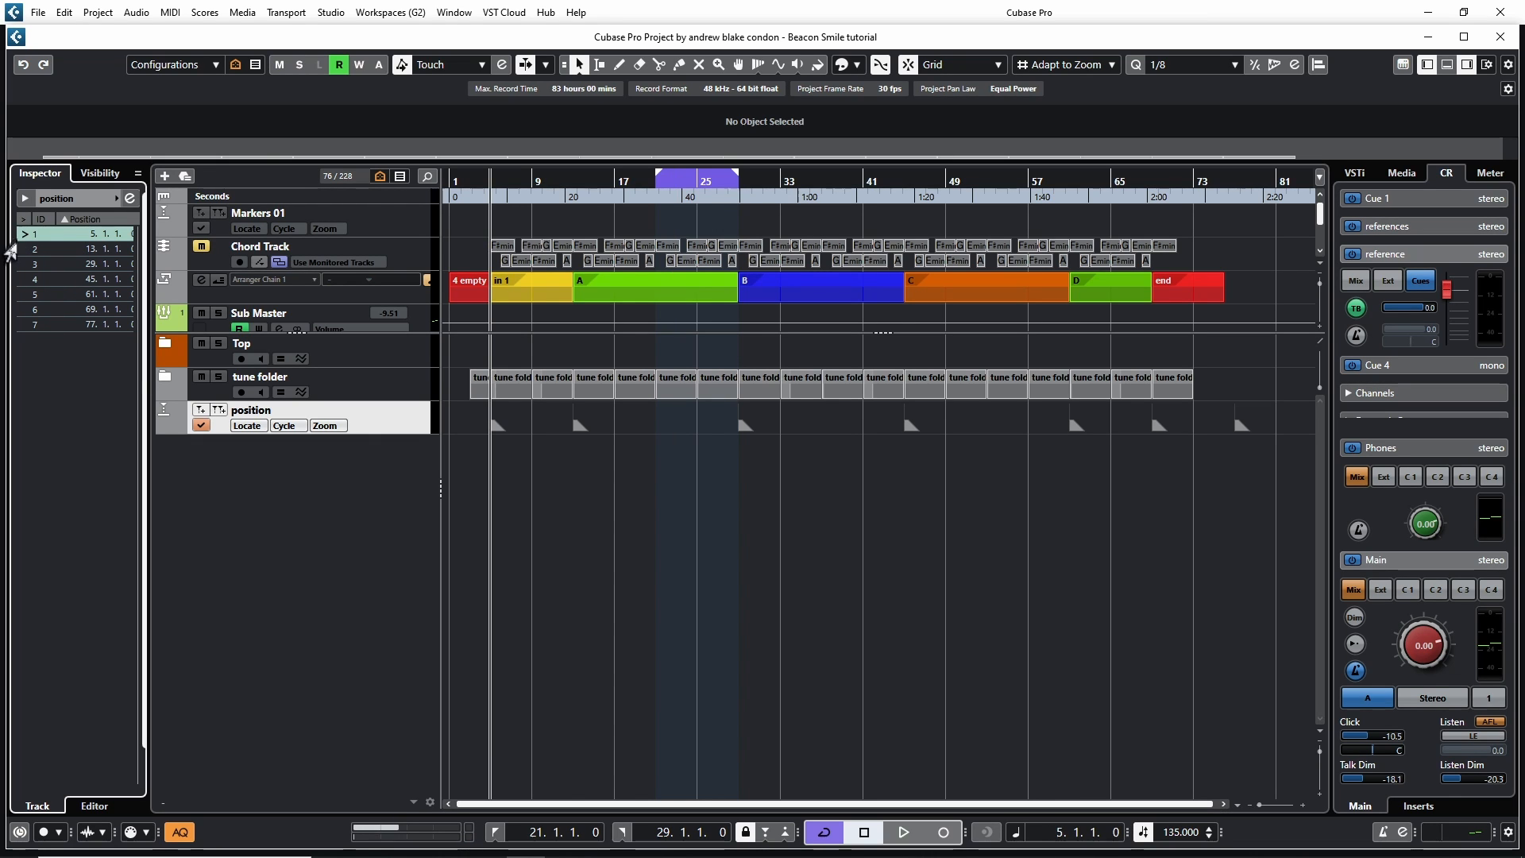
Locate the playhead to each position marker in turn from the marker list
{"action": "left_click", "coordinate": [19, 249]}
{"action": "left_click", "coordinate": [19, 264]}
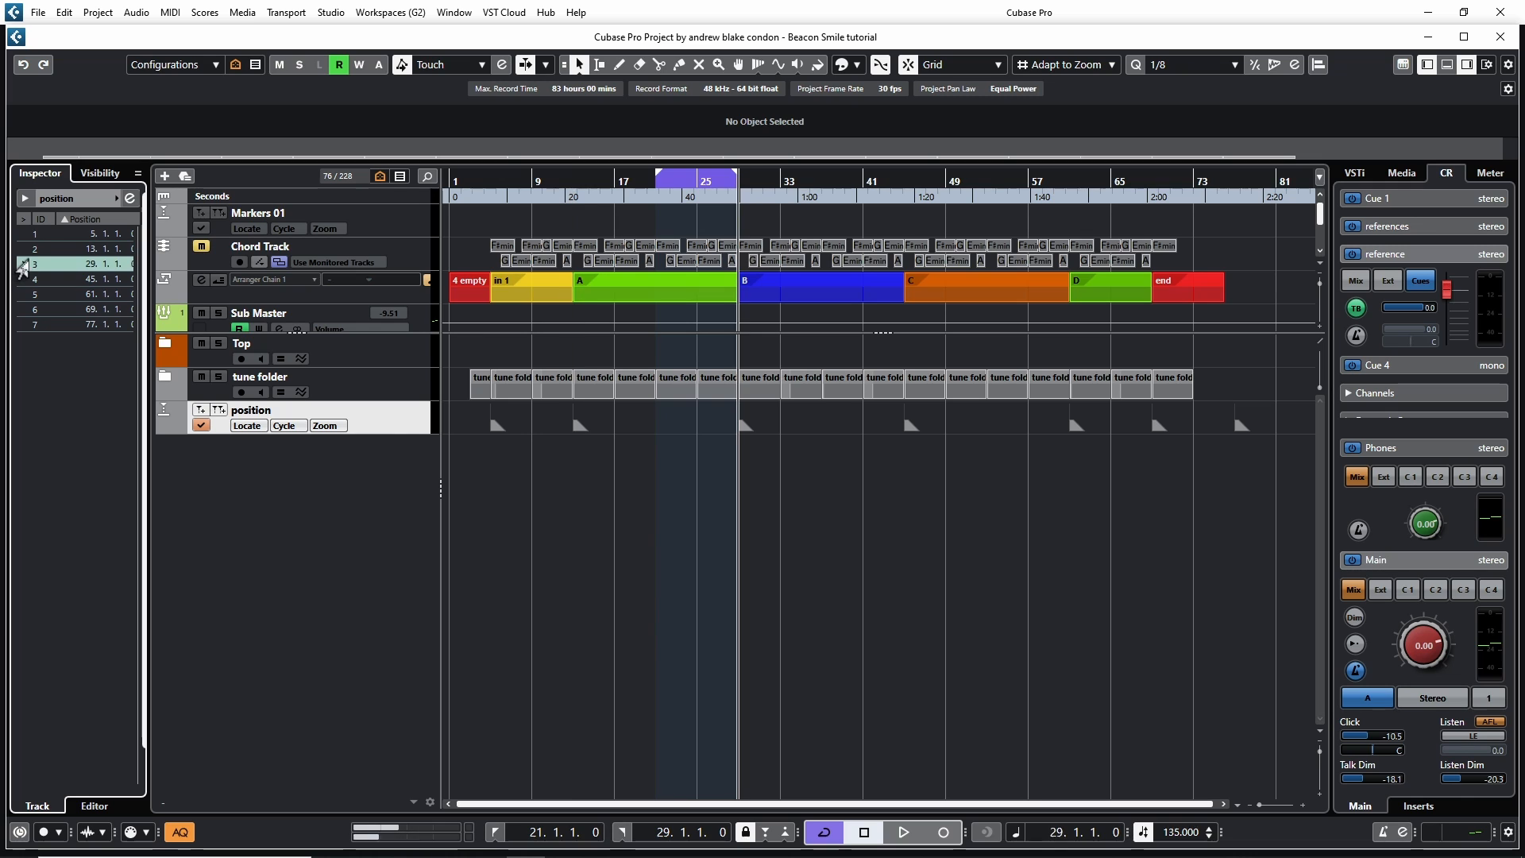
{"action": "left_click", "coordinate": [19, 279]}
{"action": "left_click", "coordinate": [19, 294]}
{"action": "left_click", "coordinate": [20, 309]}
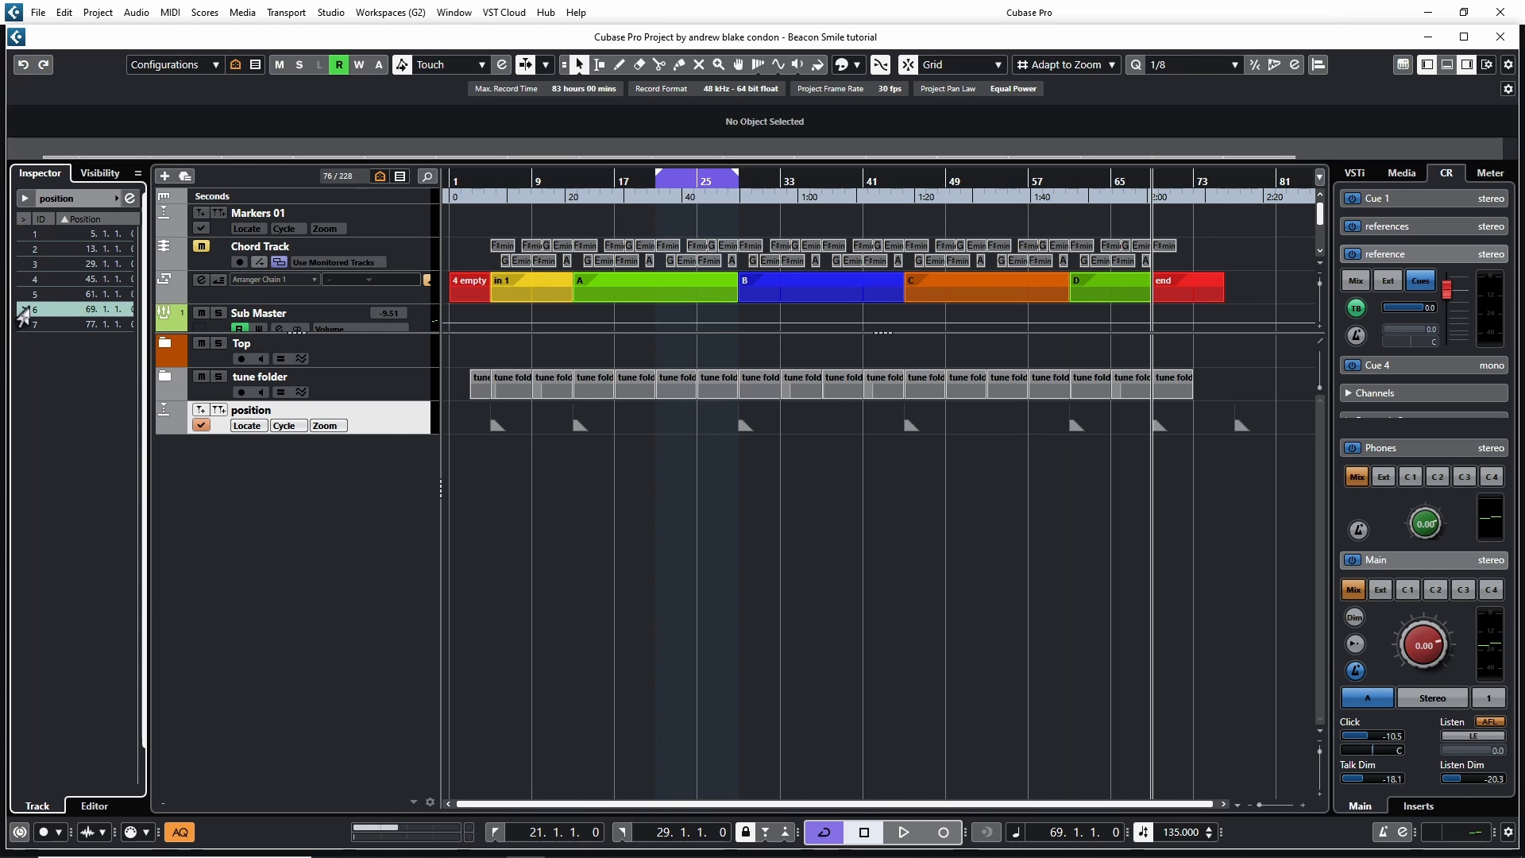
{"action": "left_click", "coordinate": [22, 324]}
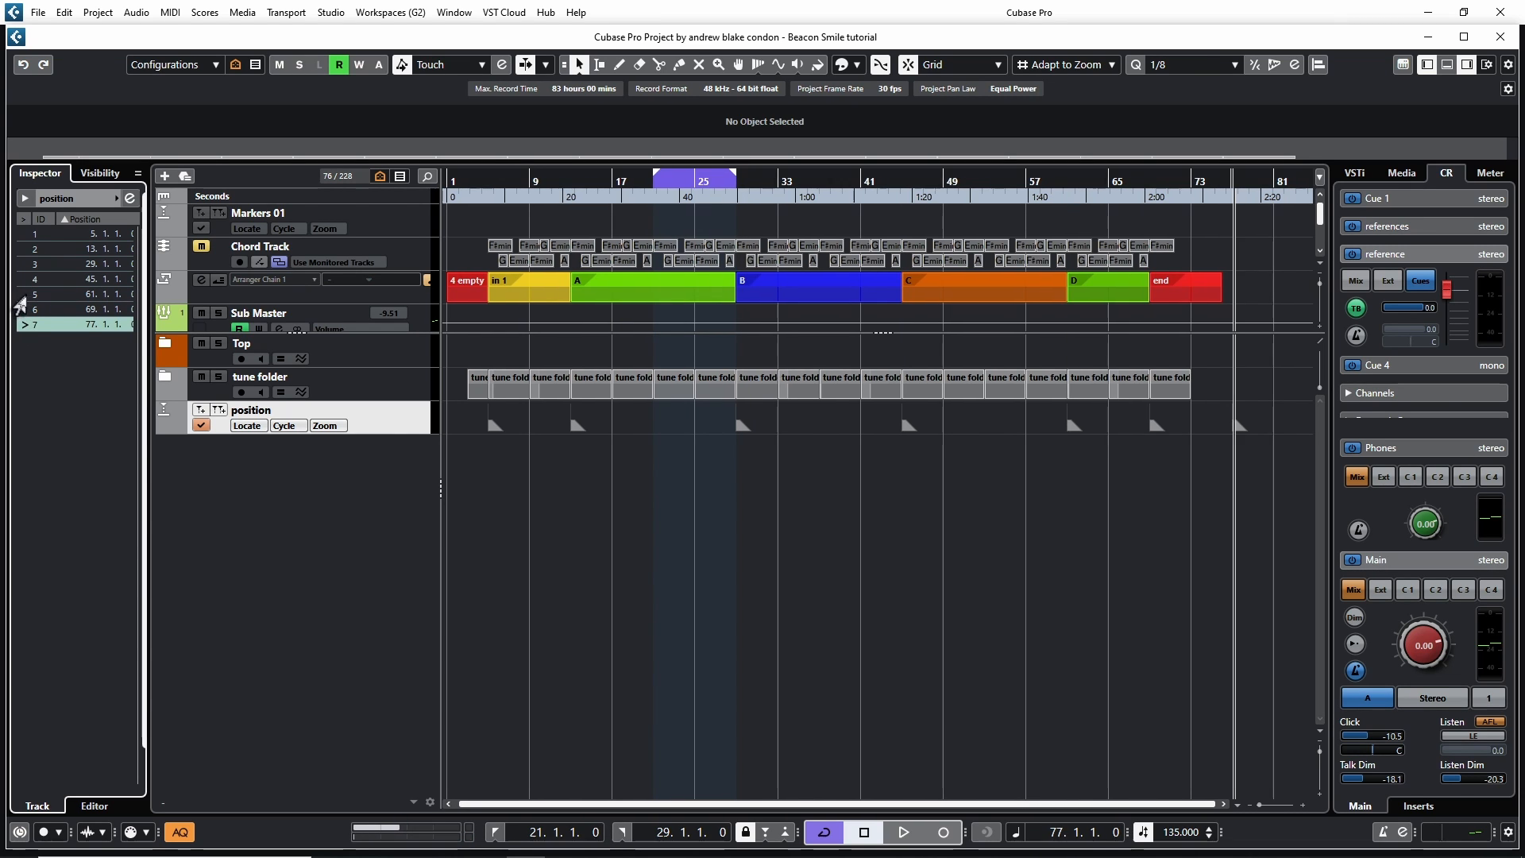
{"action": "left_click", "coordinate": [20, 294]}
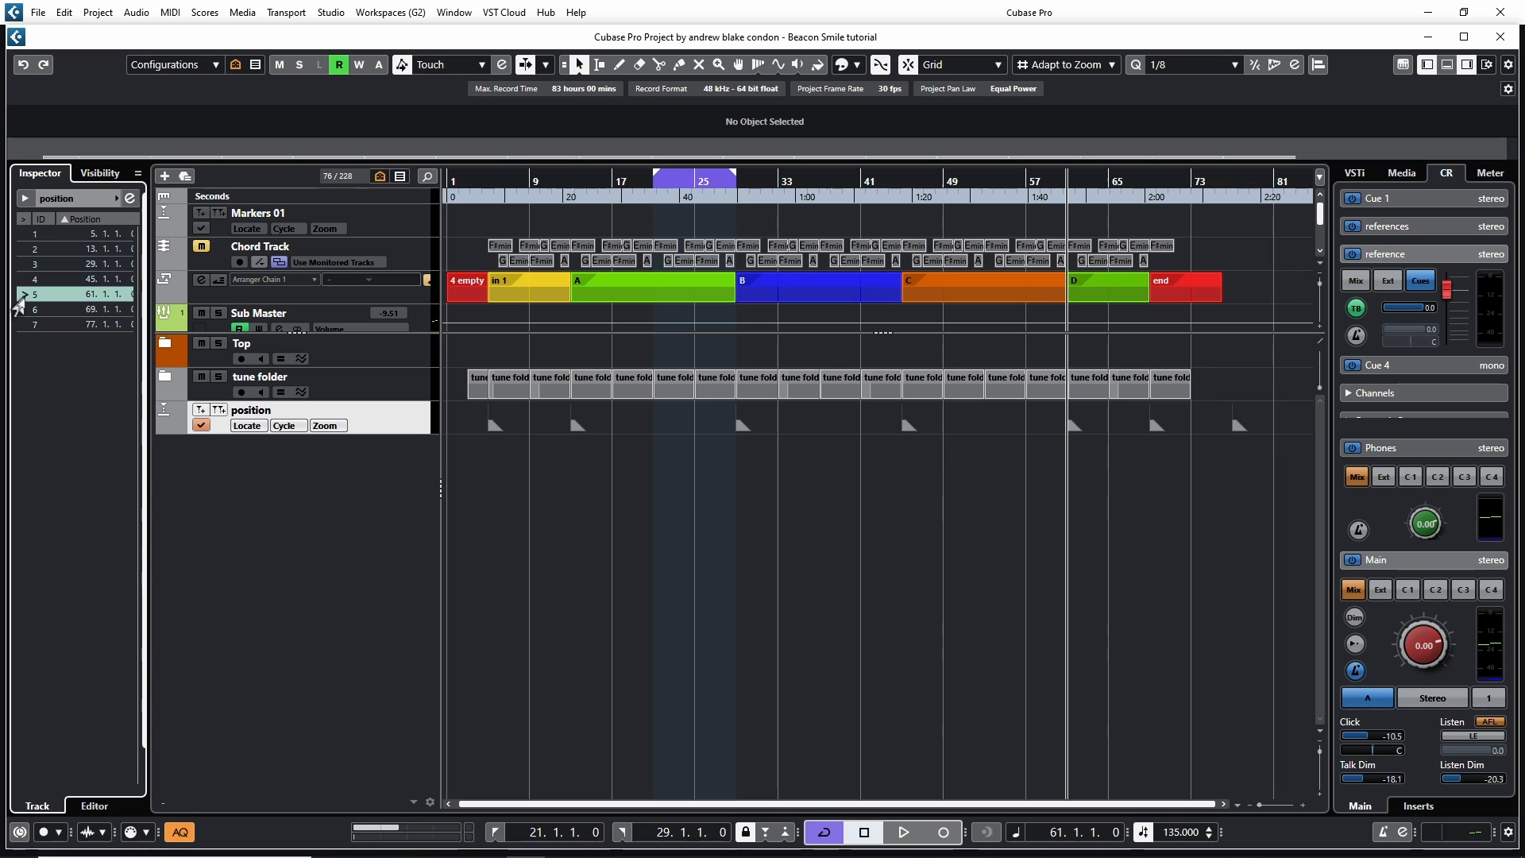
Play back briefly from the fifth marker, then locate to the first and second markers and play again
{"action": "key", "text": "space"}
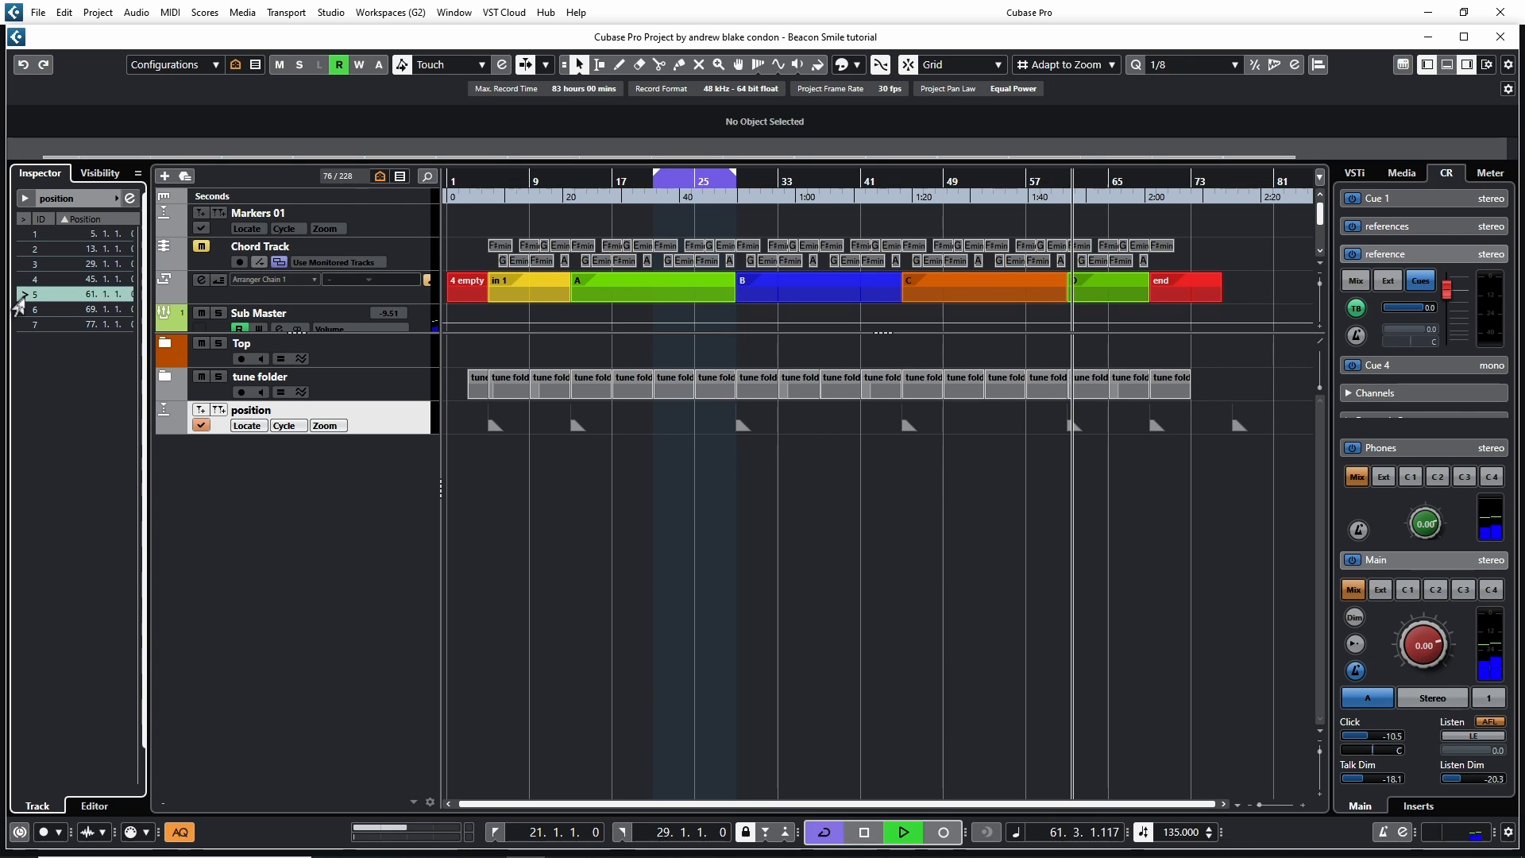
{"action": "key", "text": "space"}
{"action": "left_click", "coordinate": [20, 234]}
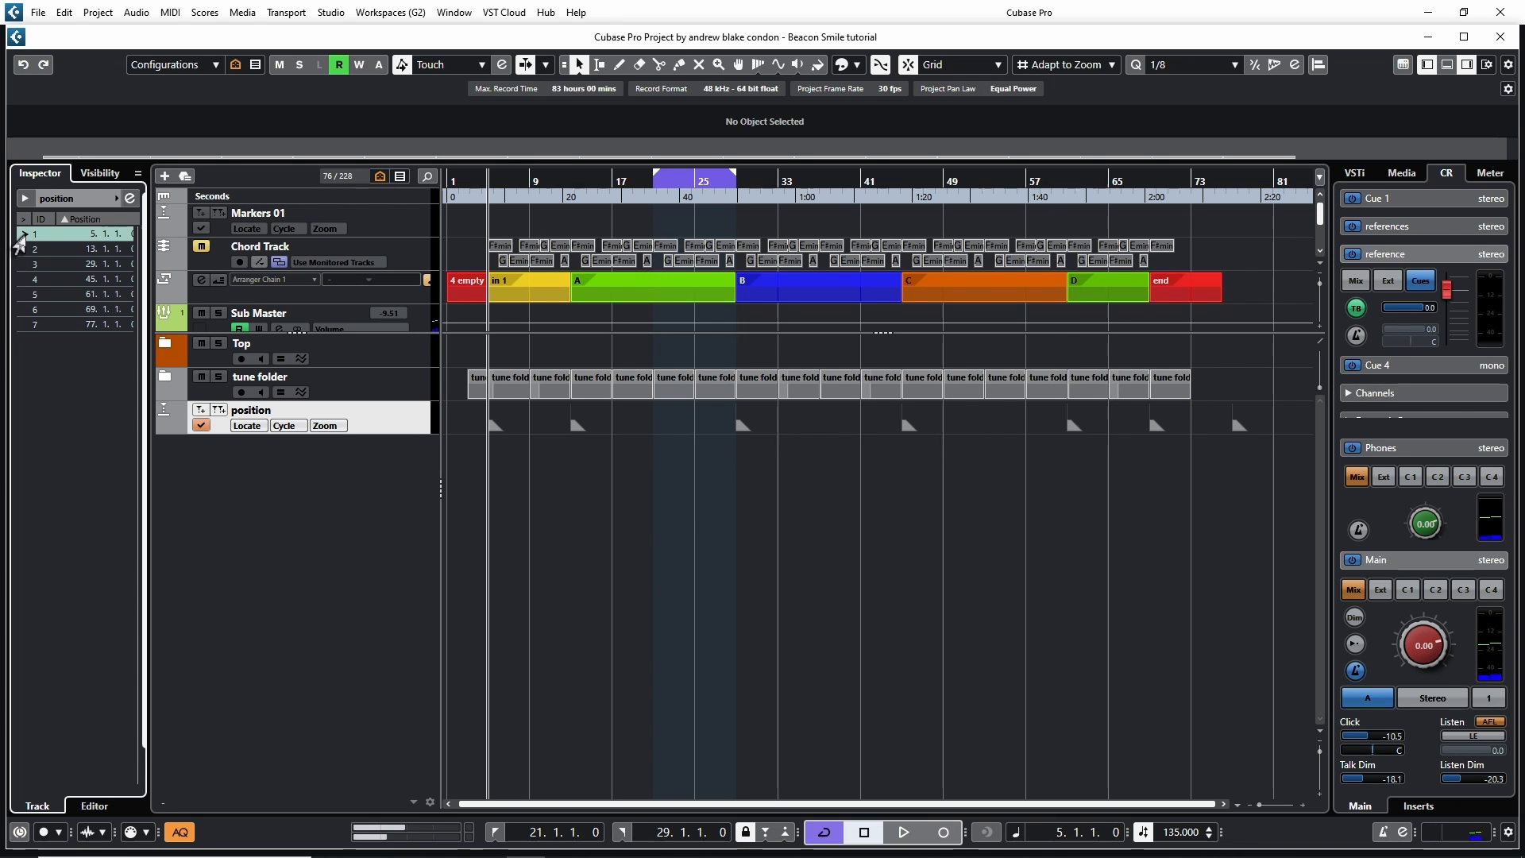
{"action": "left_click", "coordinate": [16, 248]}
{"action": "key", "text": "space"}
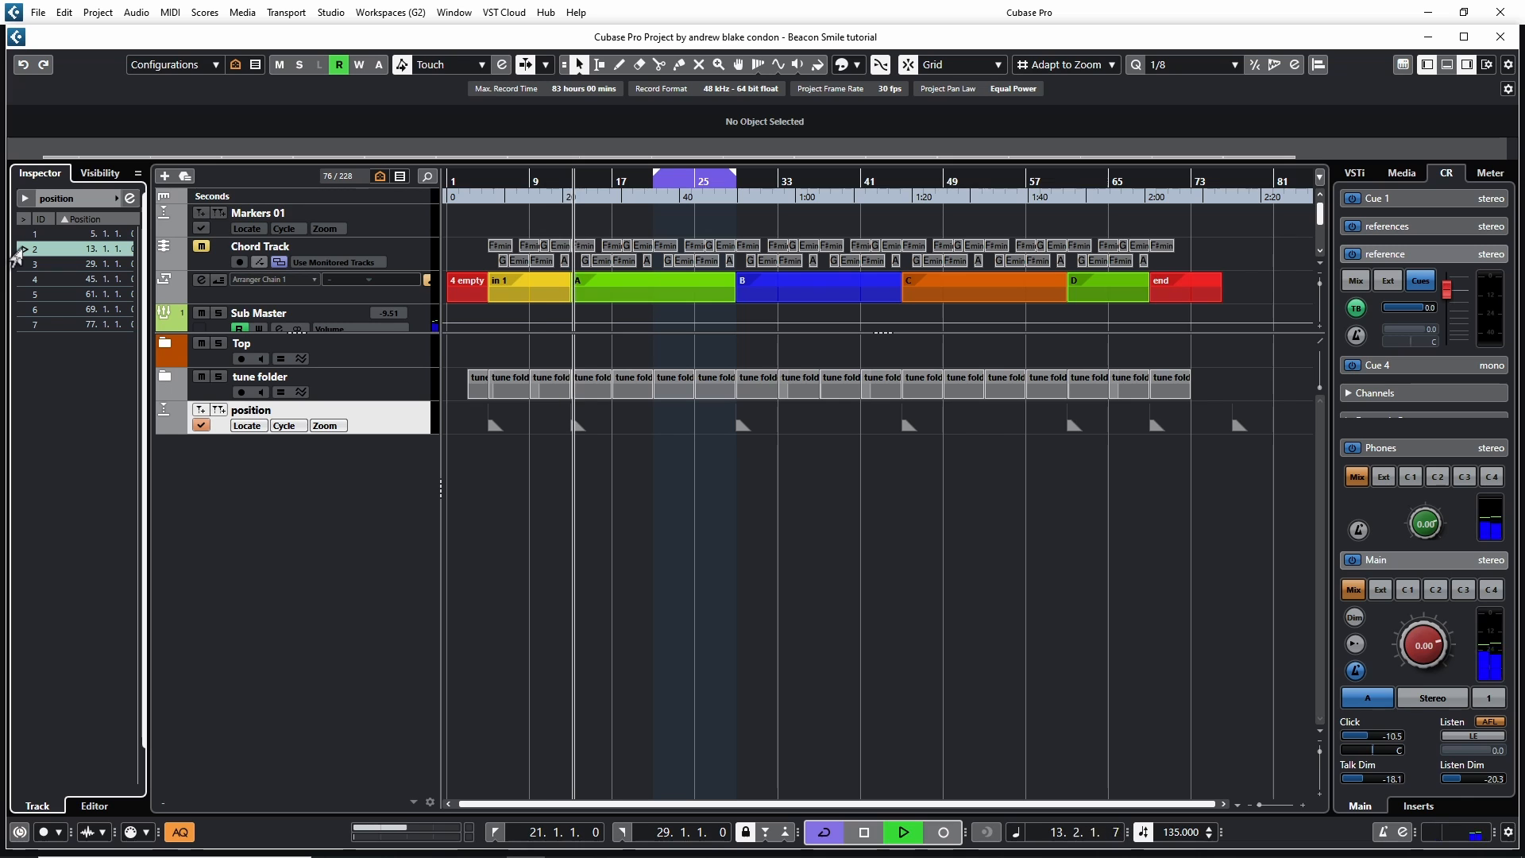
{"action": "key", "text": "space"}
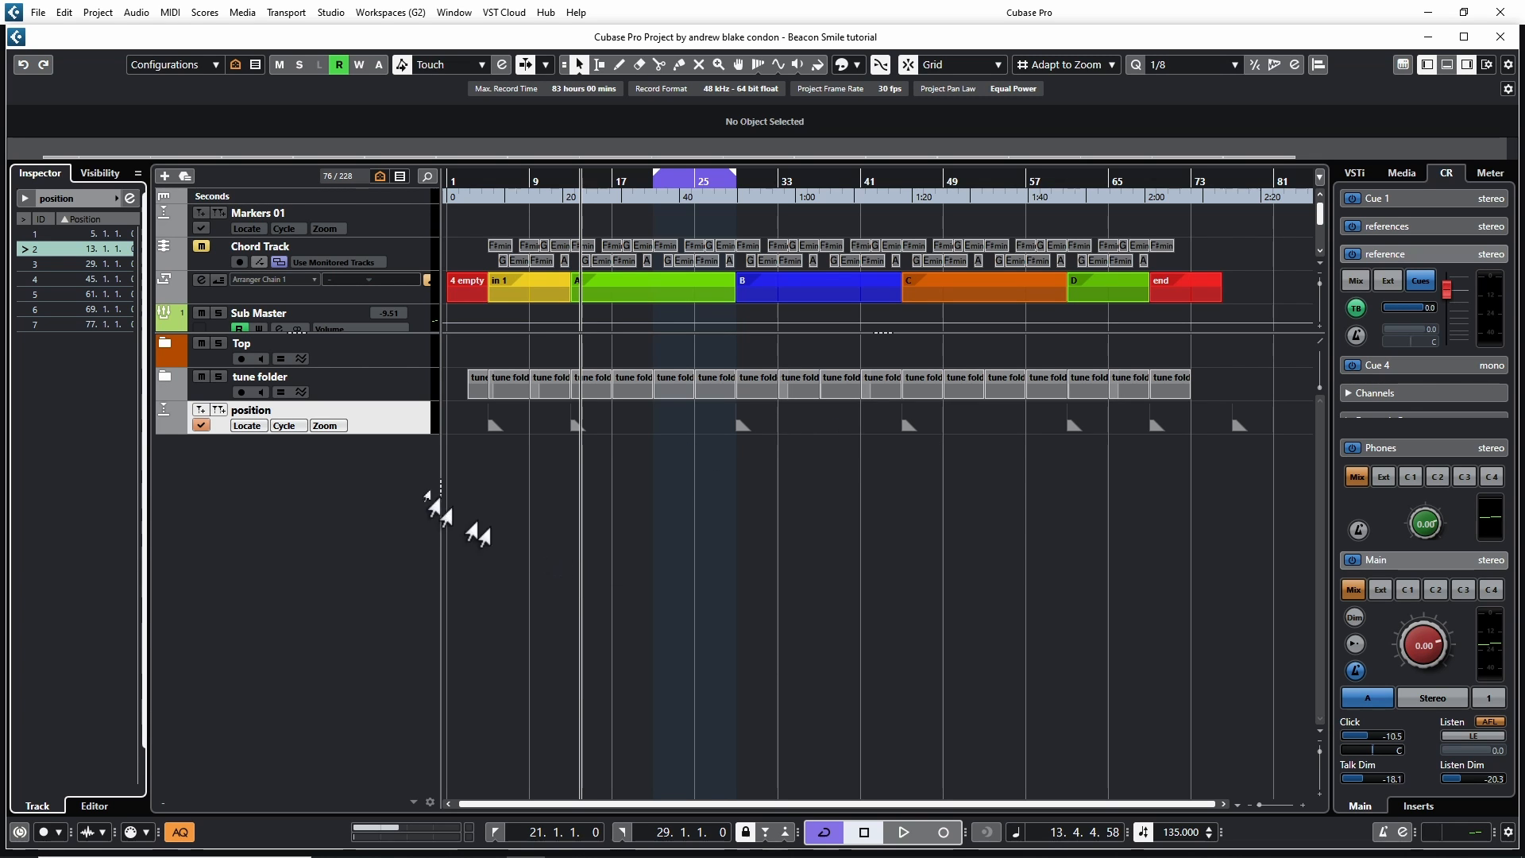
Add a second marker track named cycle
{"action": "right_click", "coordinate": [380, 433]}
{"action": "left_click", "coordinate": [660, 594]}
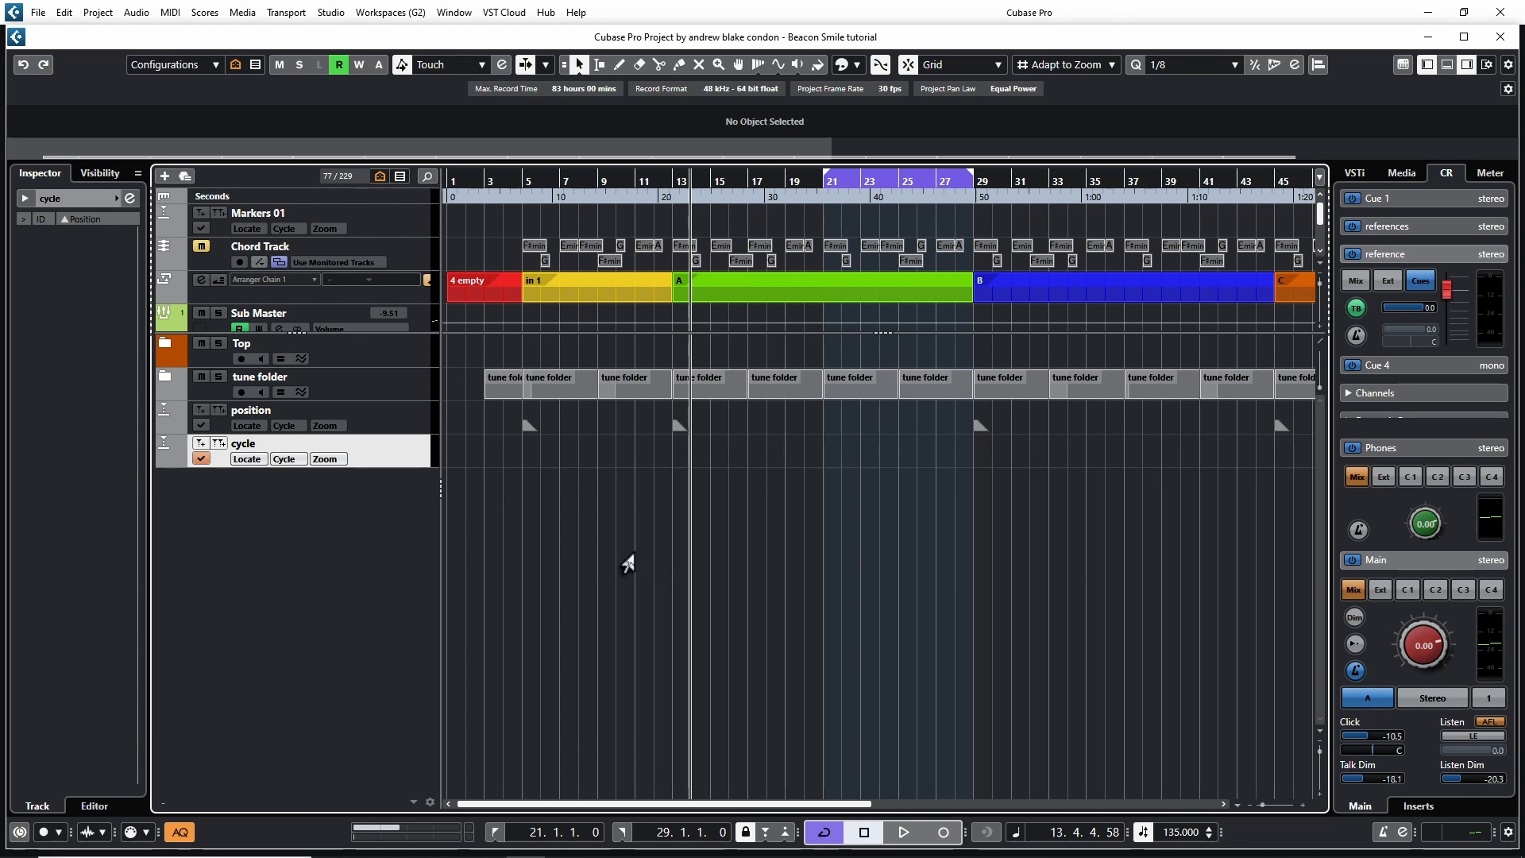
{"action": "key", "text": "g"}
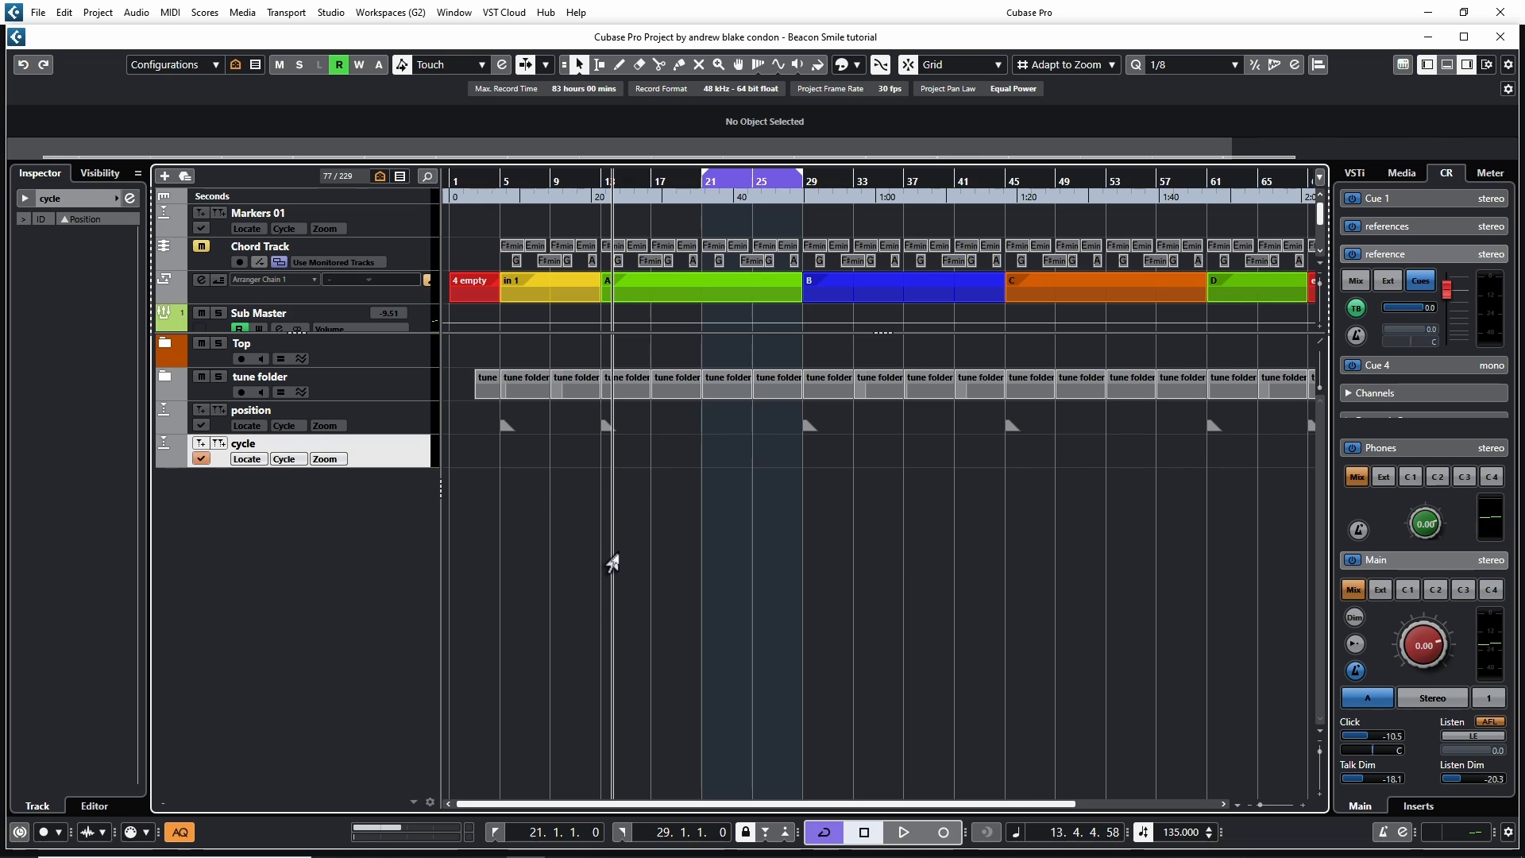
With the Range Selection tool, select bars 5 to 13 on the cycle track and add a cycle marker
{"action": "right_click", "coordinate": [566, 521]}
{"action": "left_click", "coordinate": [609, 520]}
{"action": "left_click", "coordinate": [588, 521]}
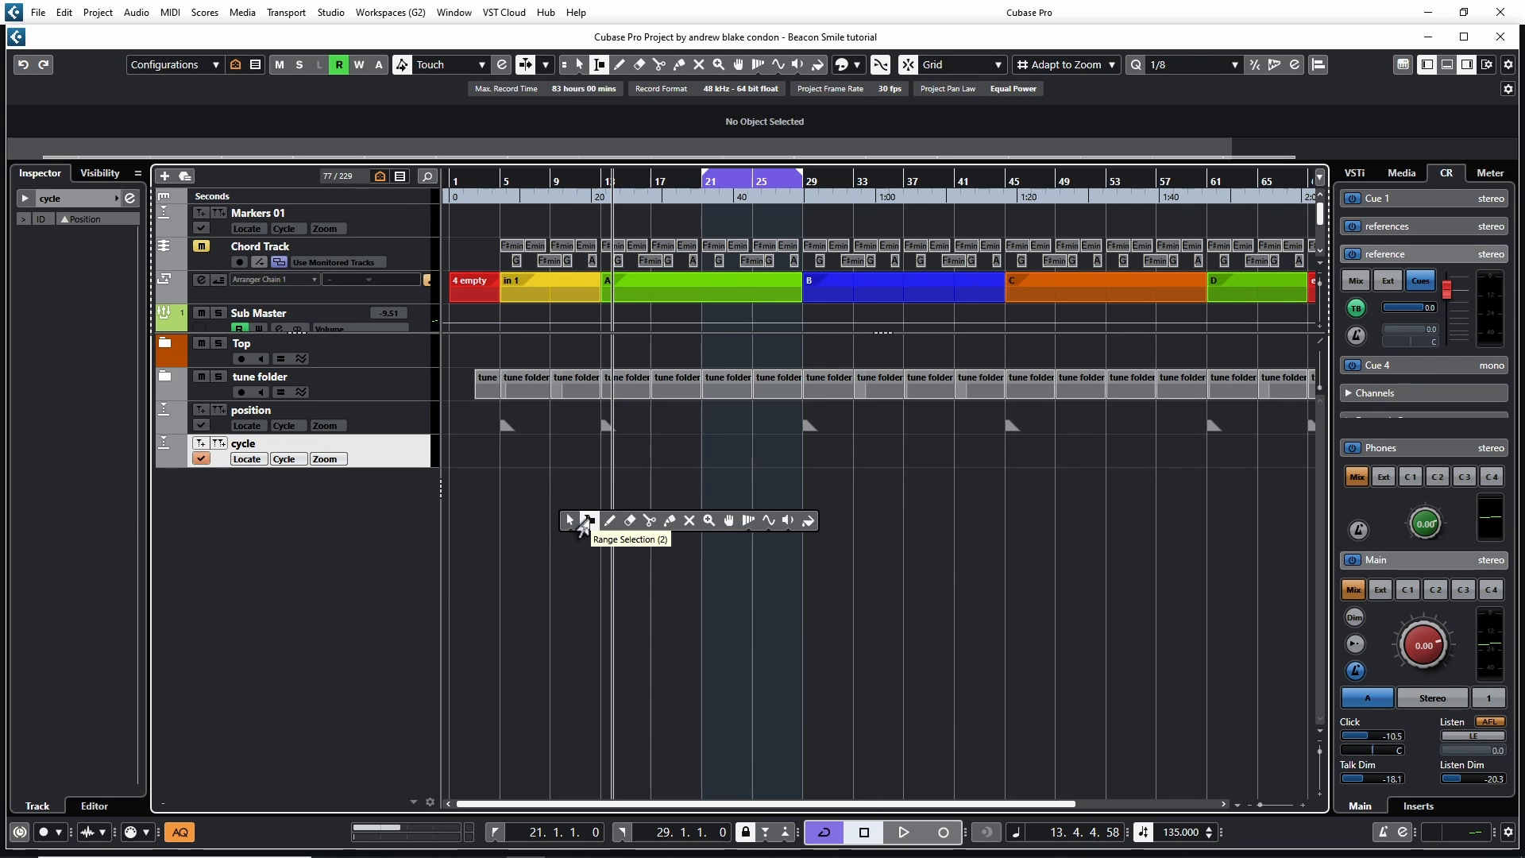
{"action": "left_click_drag", "start_coordinate": [518, 452], "coordinate": [598, 459]}
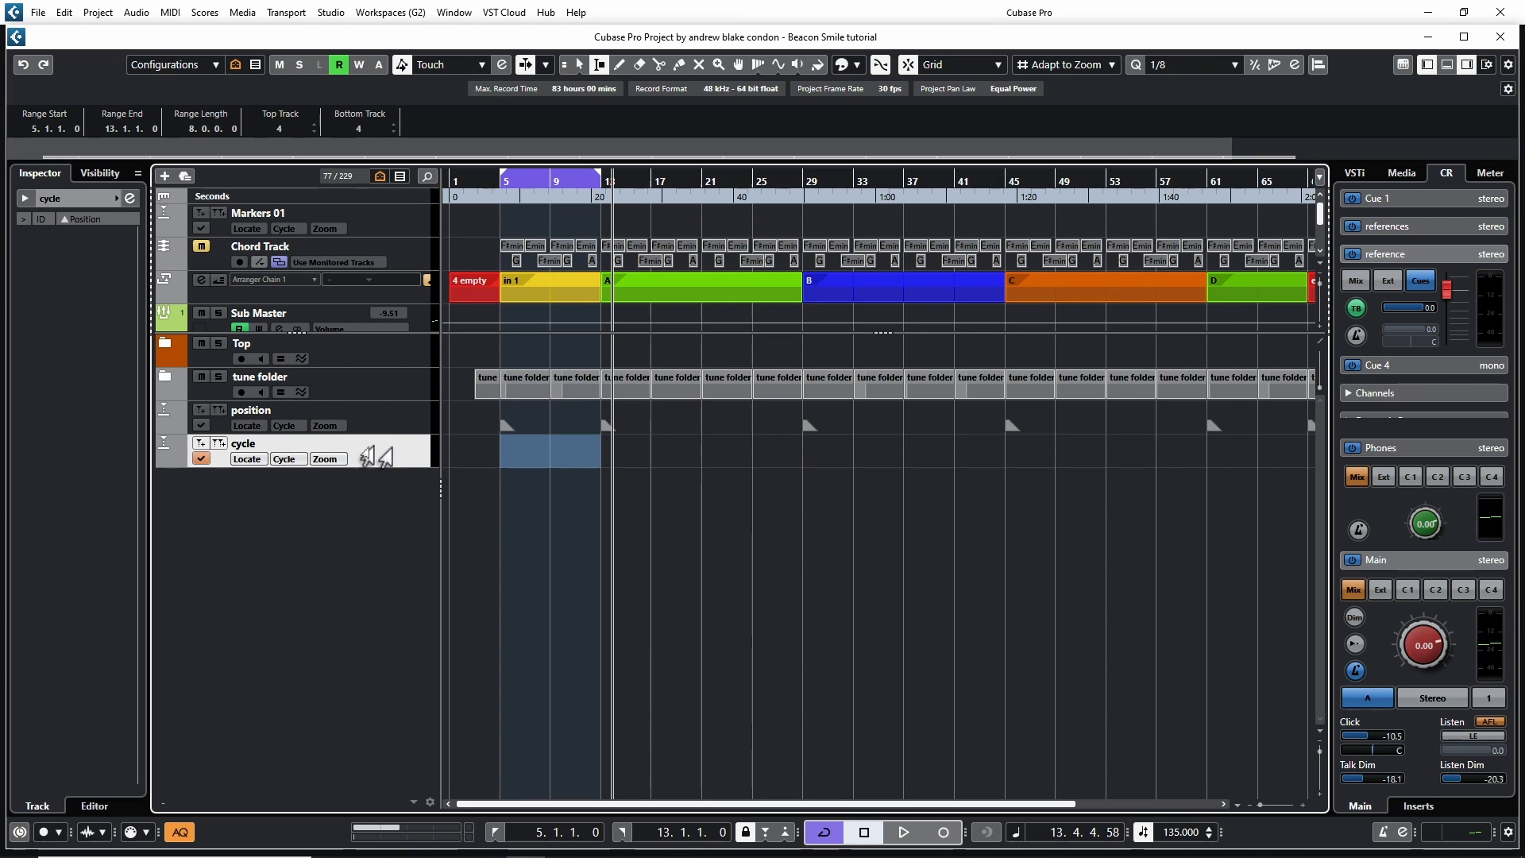
{"action": "left_click", "coordinate": [216, 443]}
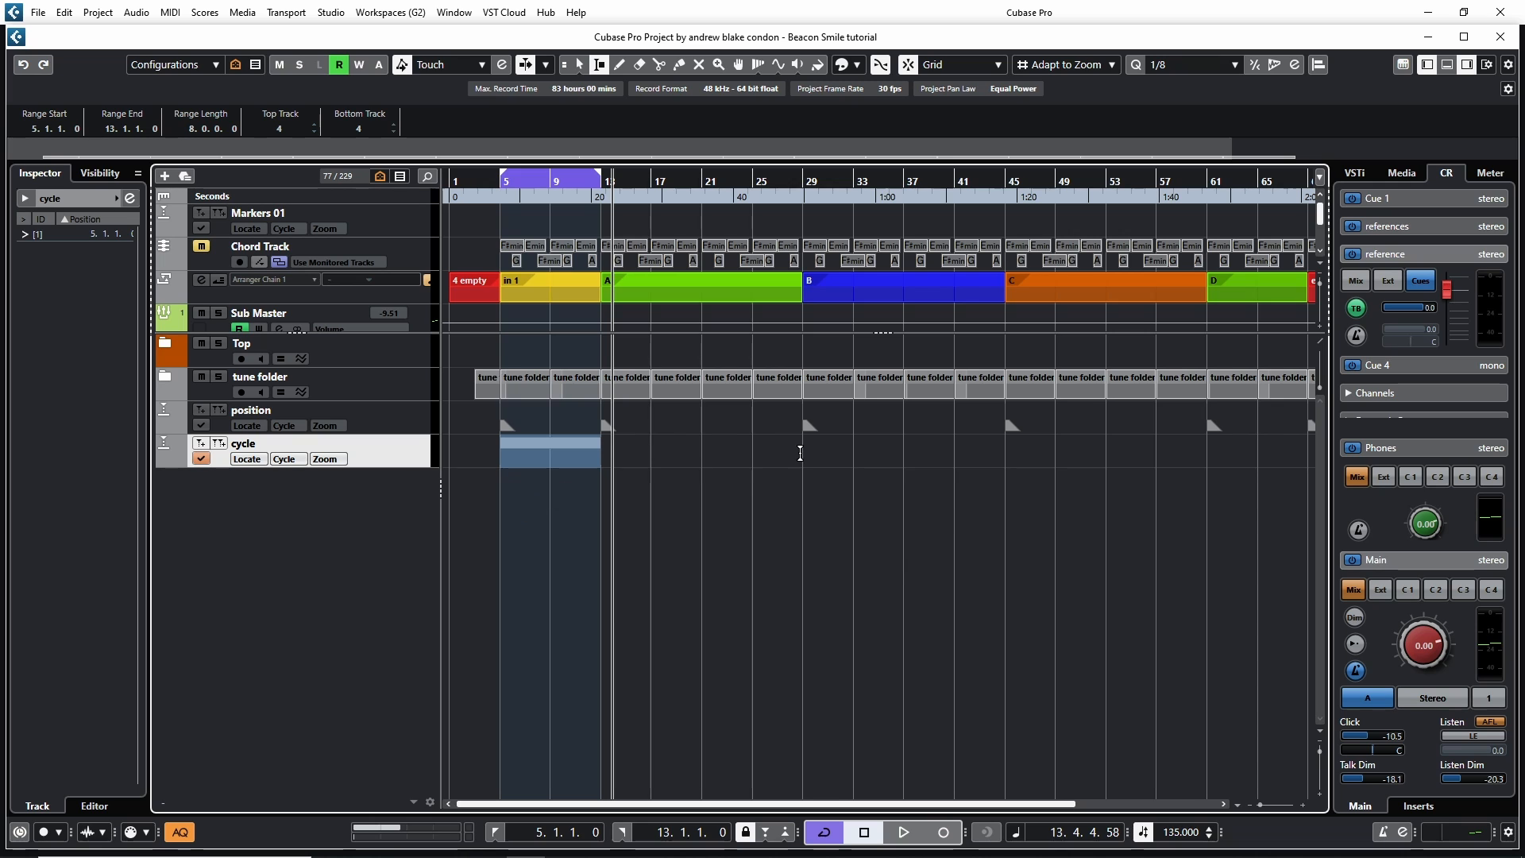
Add cycle markers spanning bars 13 to 29 and bars 29 to 45
{"action": "left_click_drag", "start_coordinate": [800, 452], "coordinate": [602, 449]}
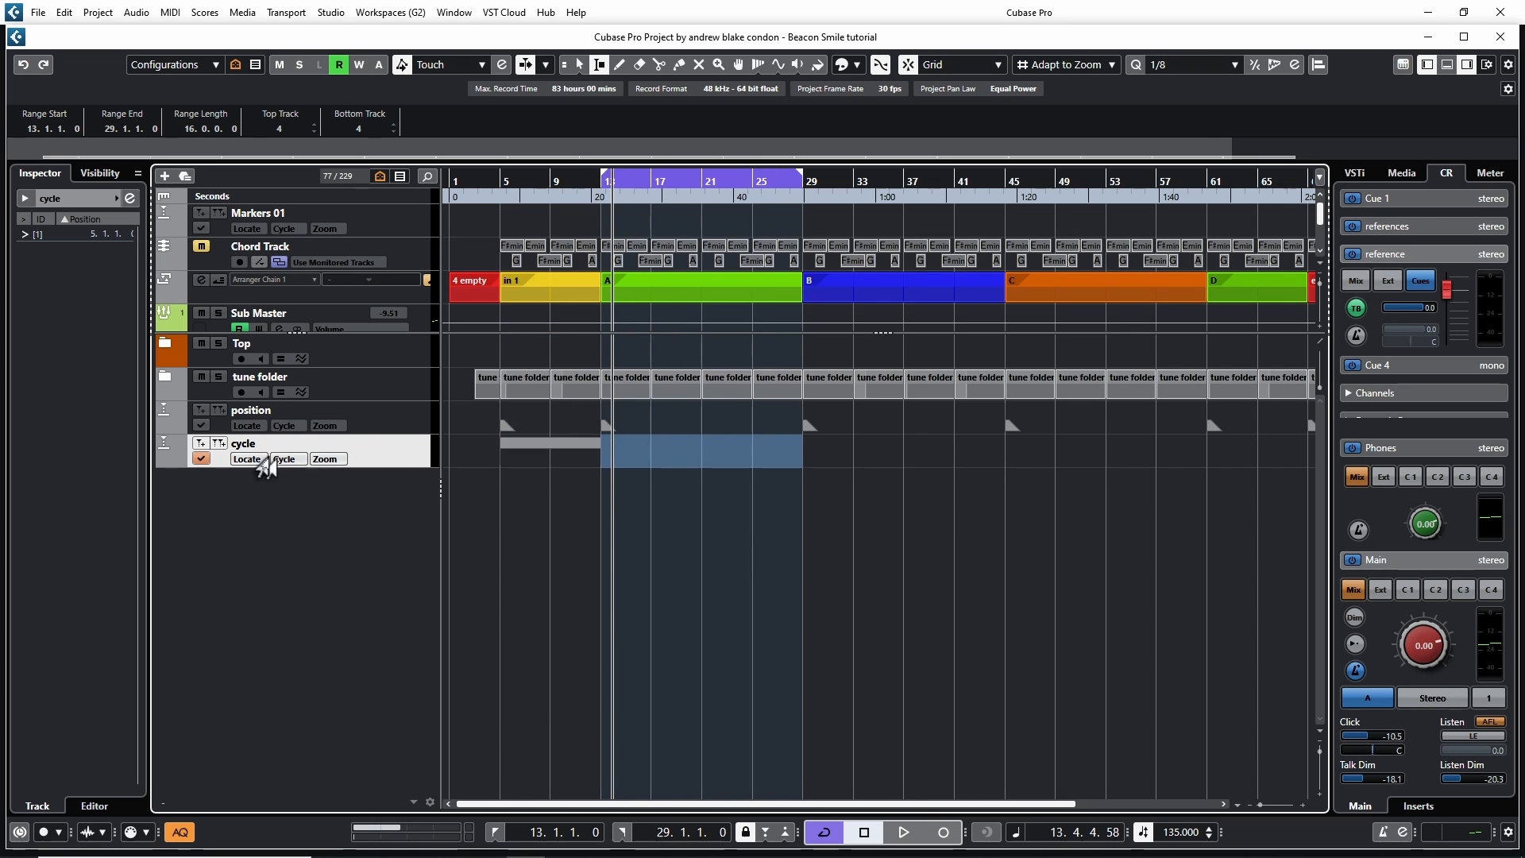
{"action": "left_click", "coordinate": [218, 443]}
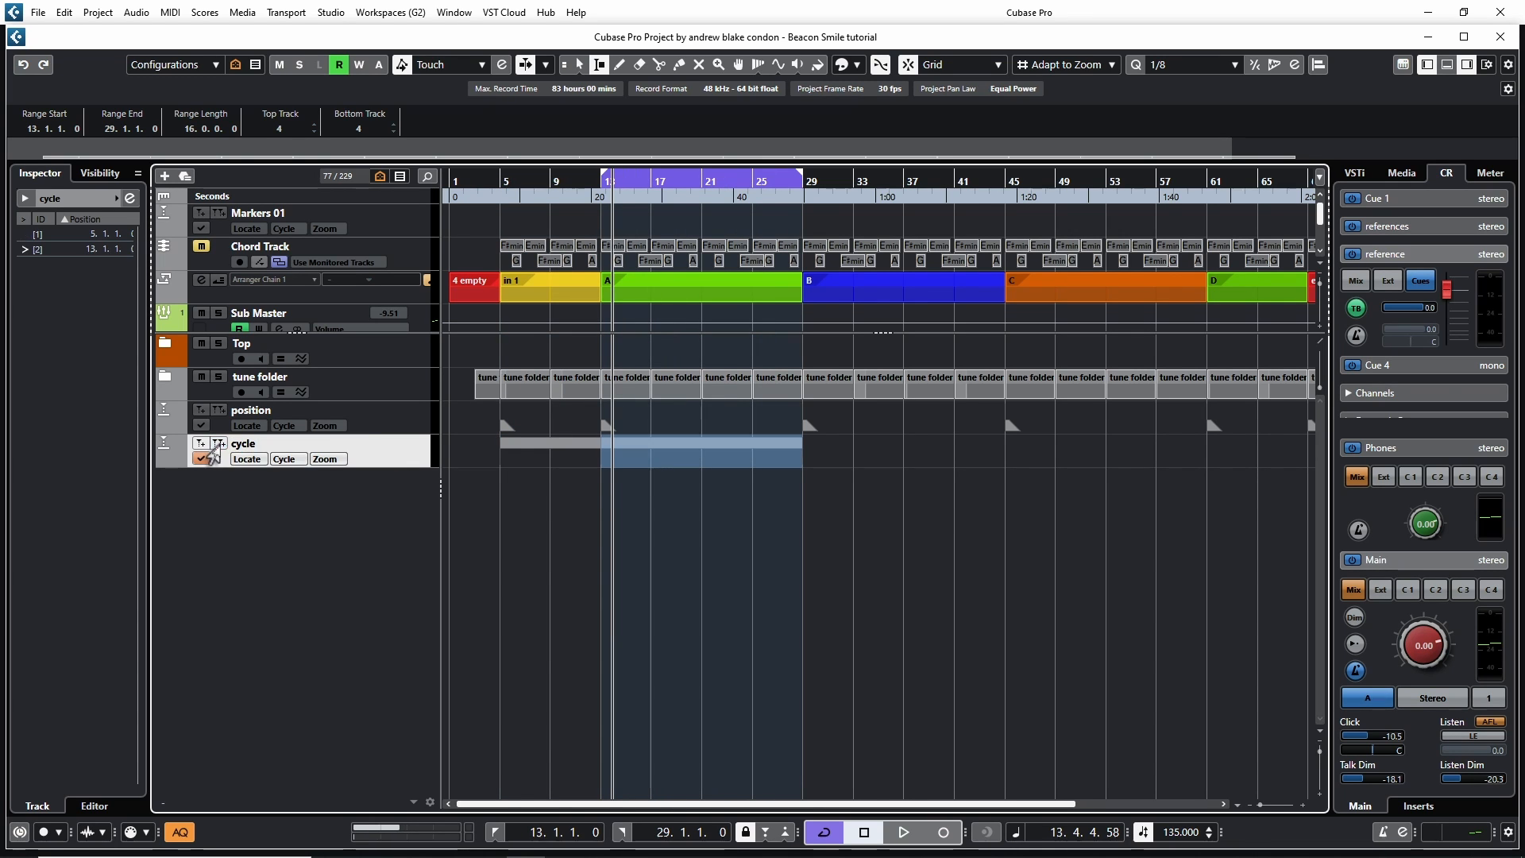
{"action": "double_click", "coordinate": [807, 452]}
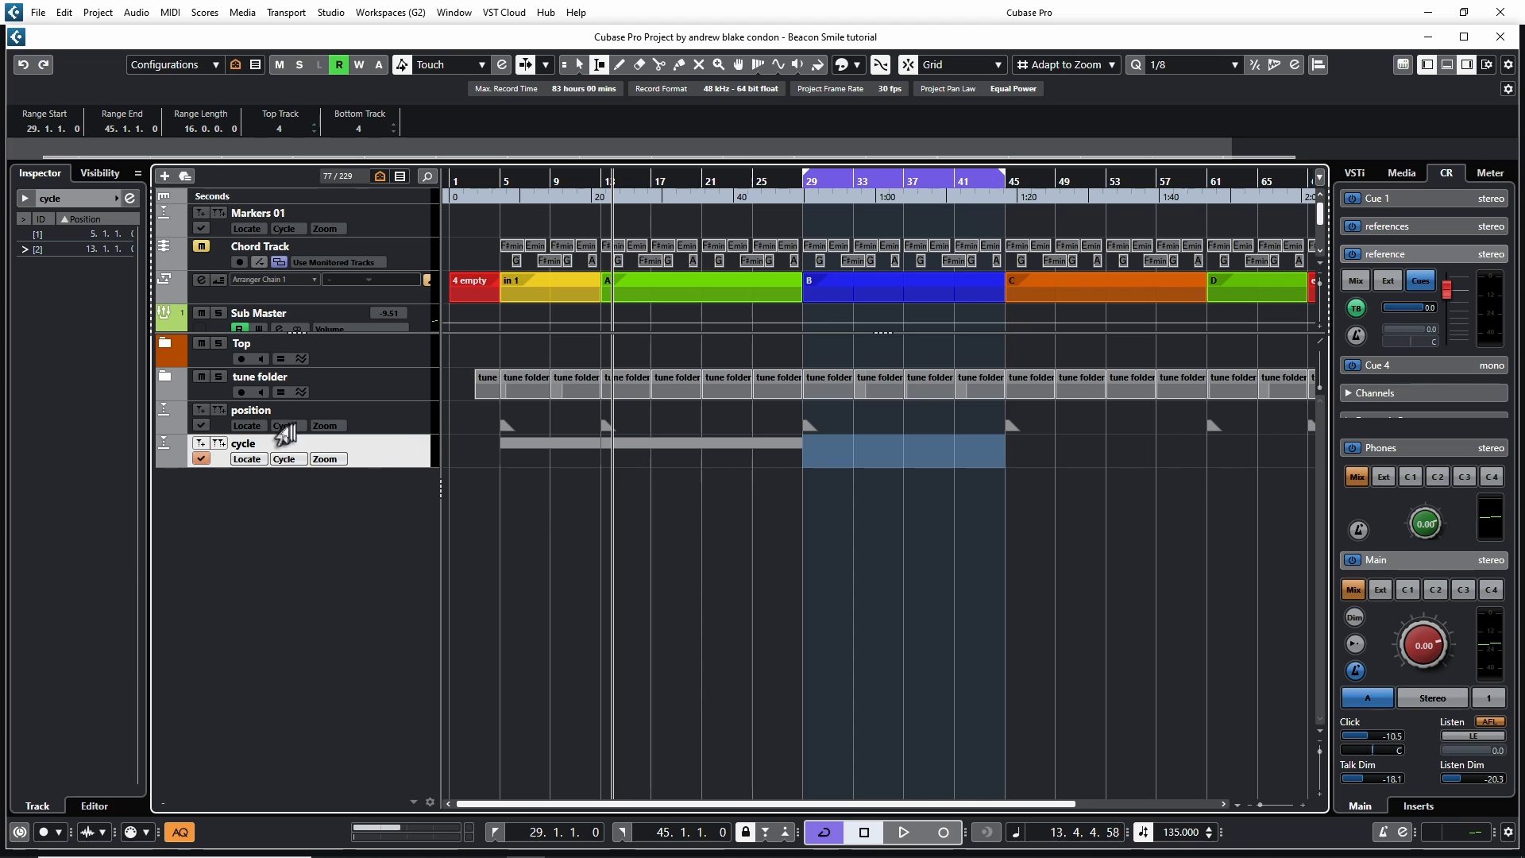
{"action": "left_click", "coordinate": [217, 443]}
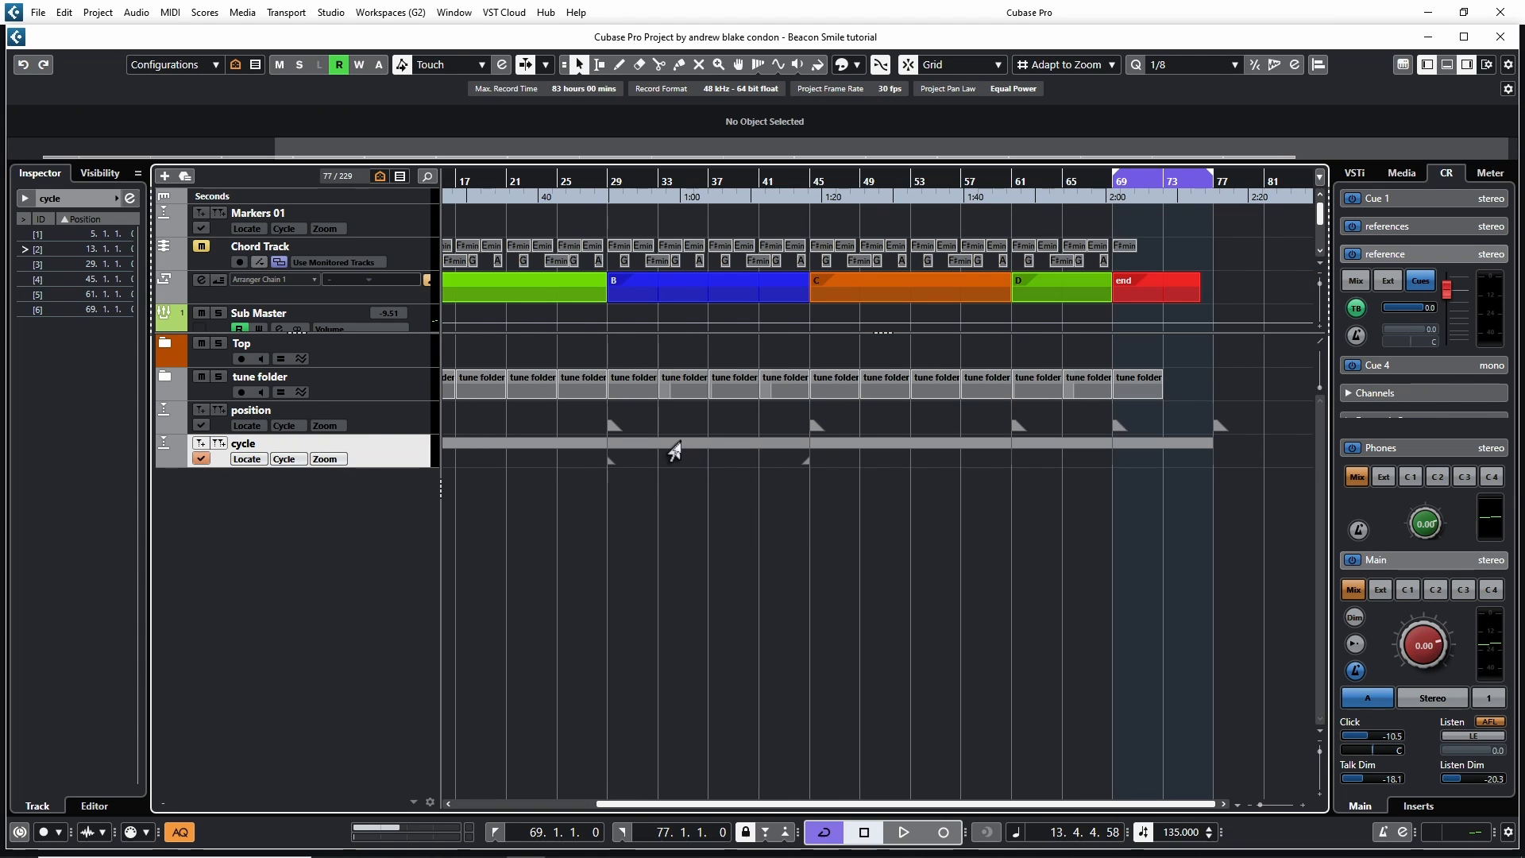
Select individual cycle markers on the cycle track to set the locators to their ranges
{"action": "left_click", "coordinate": [670, 452]}
{"action": "left_click", "coordinate": [559, 450]}
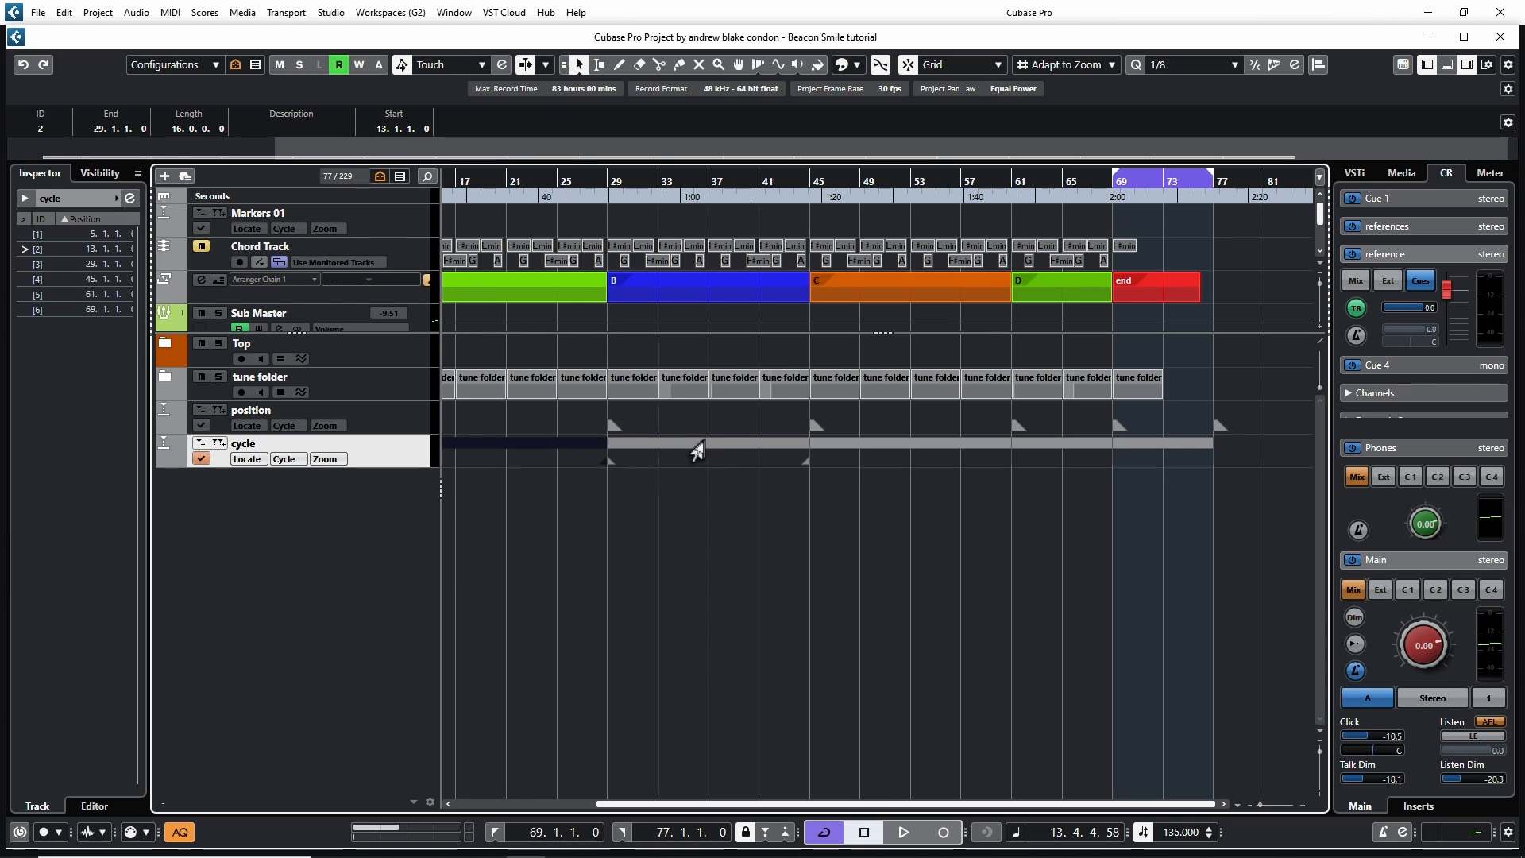
{"action": "double_click", "coordinate": [696, 451]}
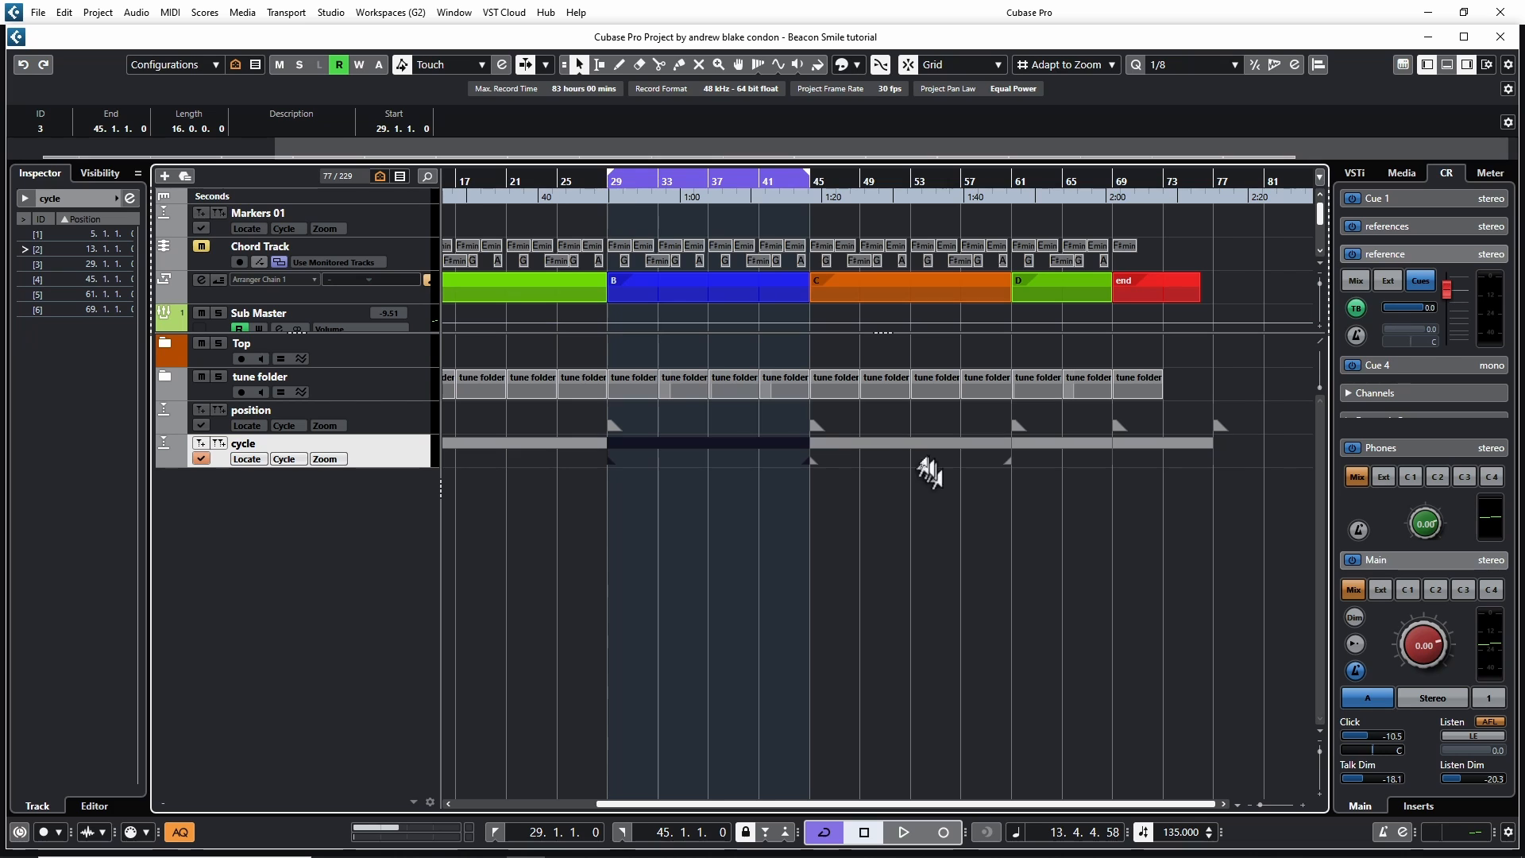
{"action": "double_click", "coordinate": [911, 453]}
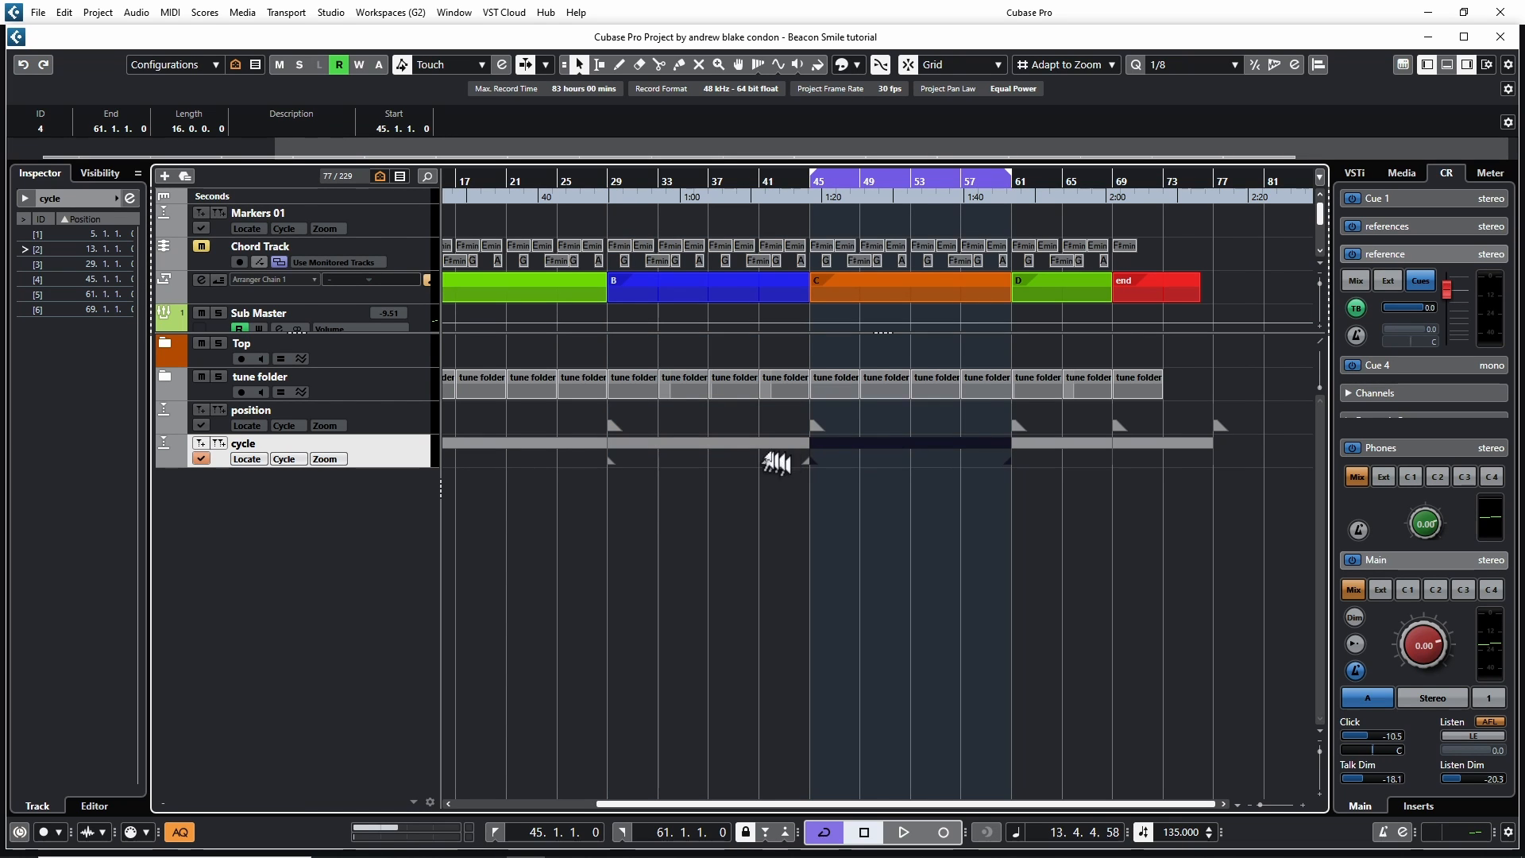
{"action": "double_click", "coordinate": [737, 457]}
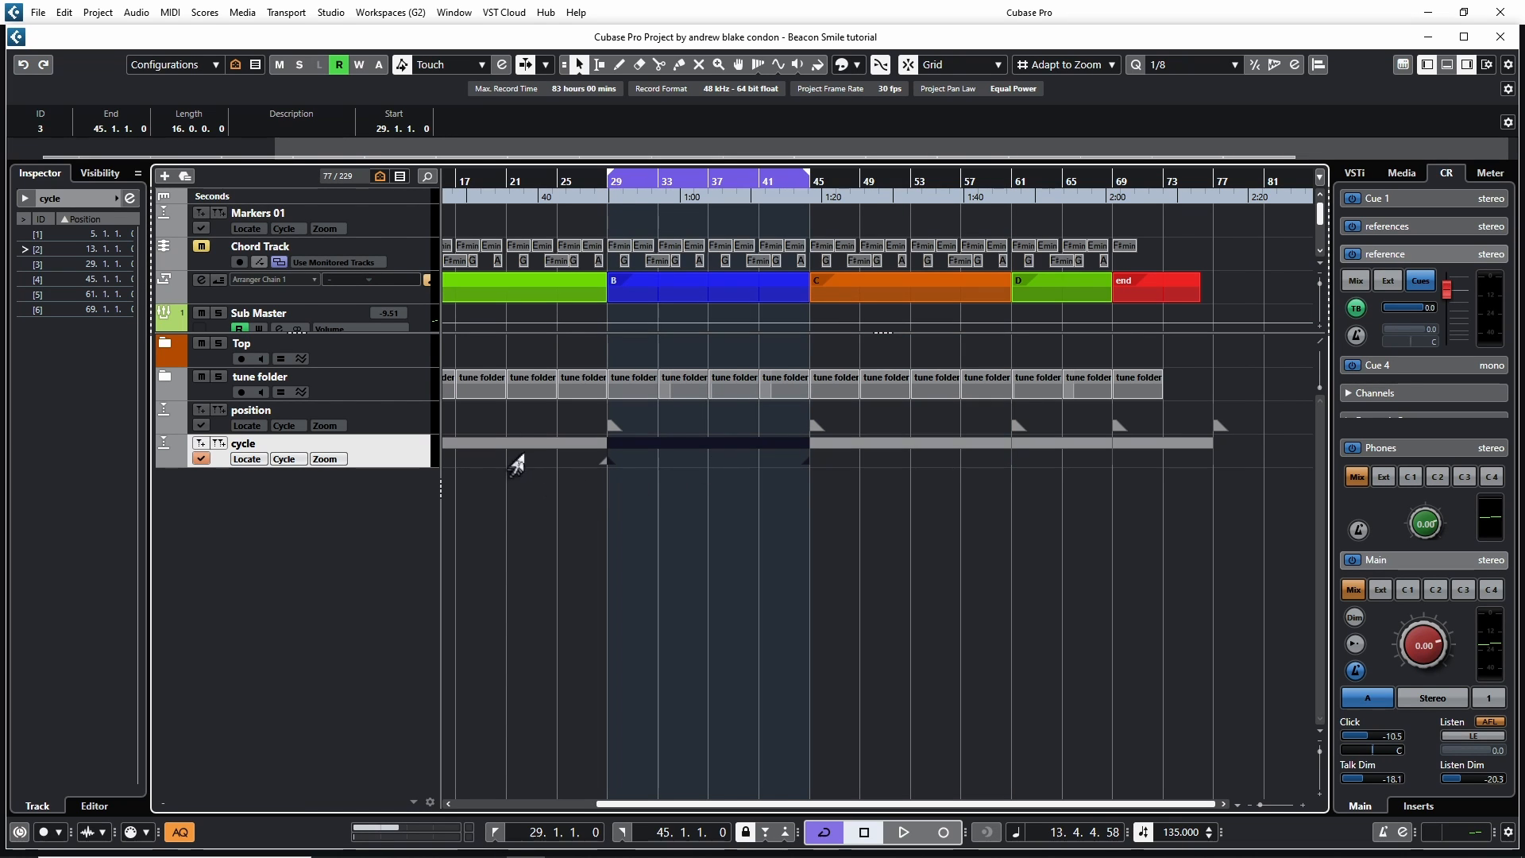
Set the locators to the cycle marker spanning bars 13 to 29, jump to its start and start playback
{"action": "double_click", "coordinate": [527, 451]}
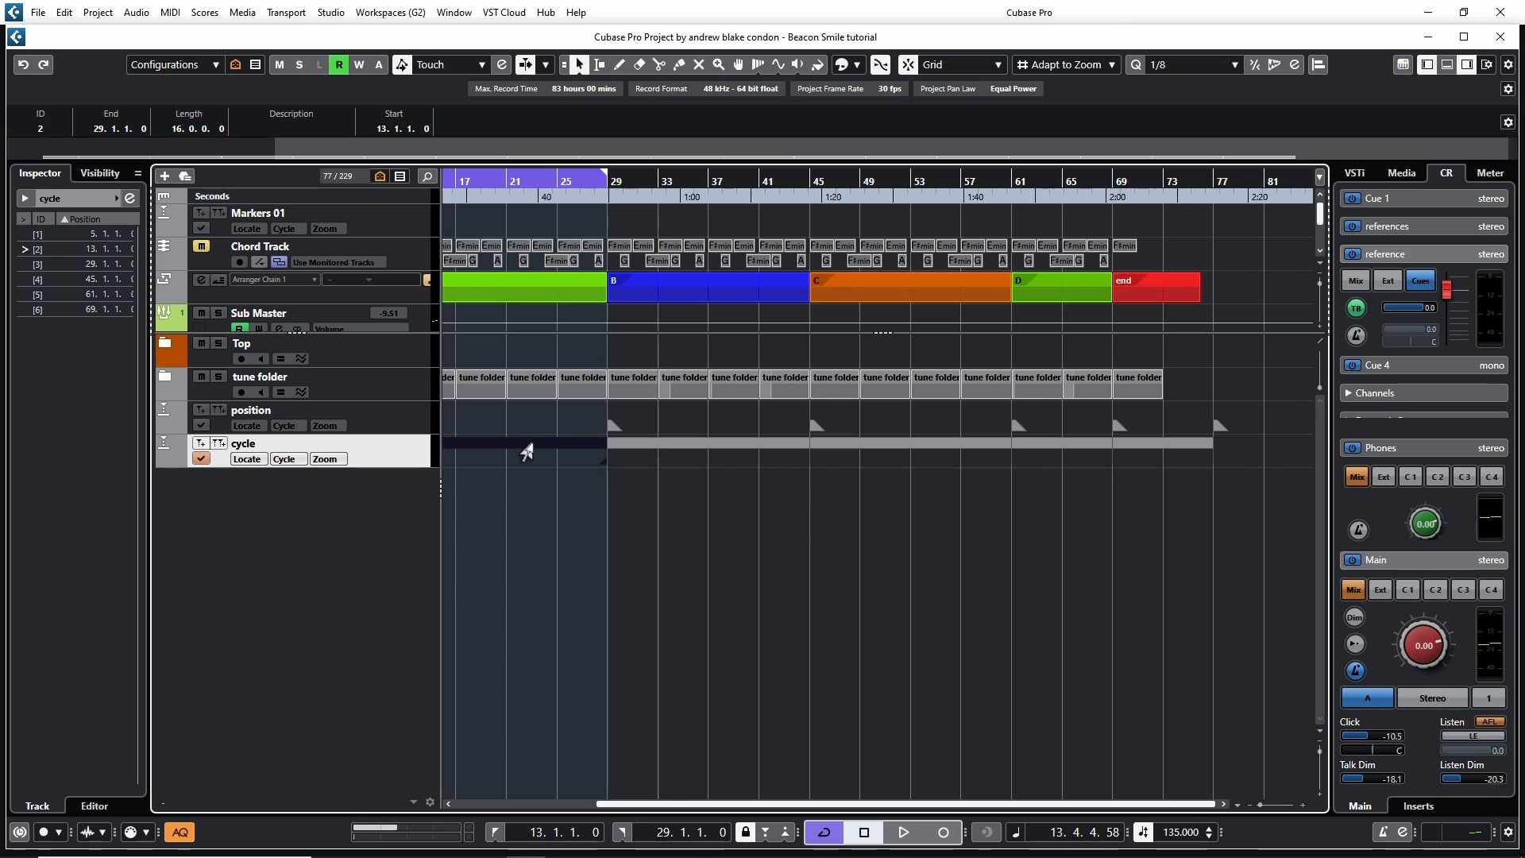
{"action": "key", "text": "KP_1"}
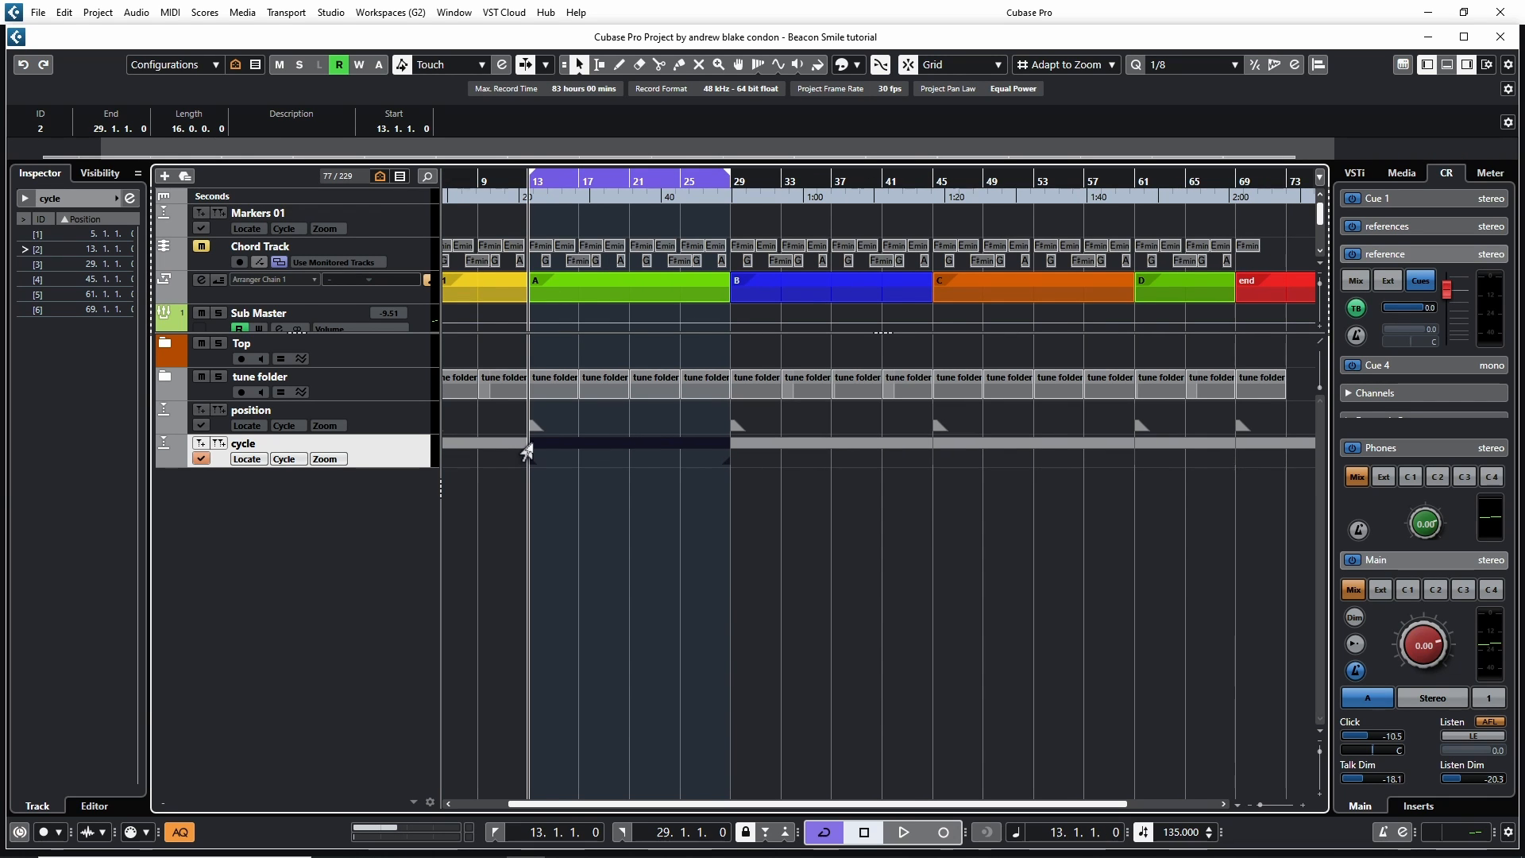
{"action": "key", "text": "space"}
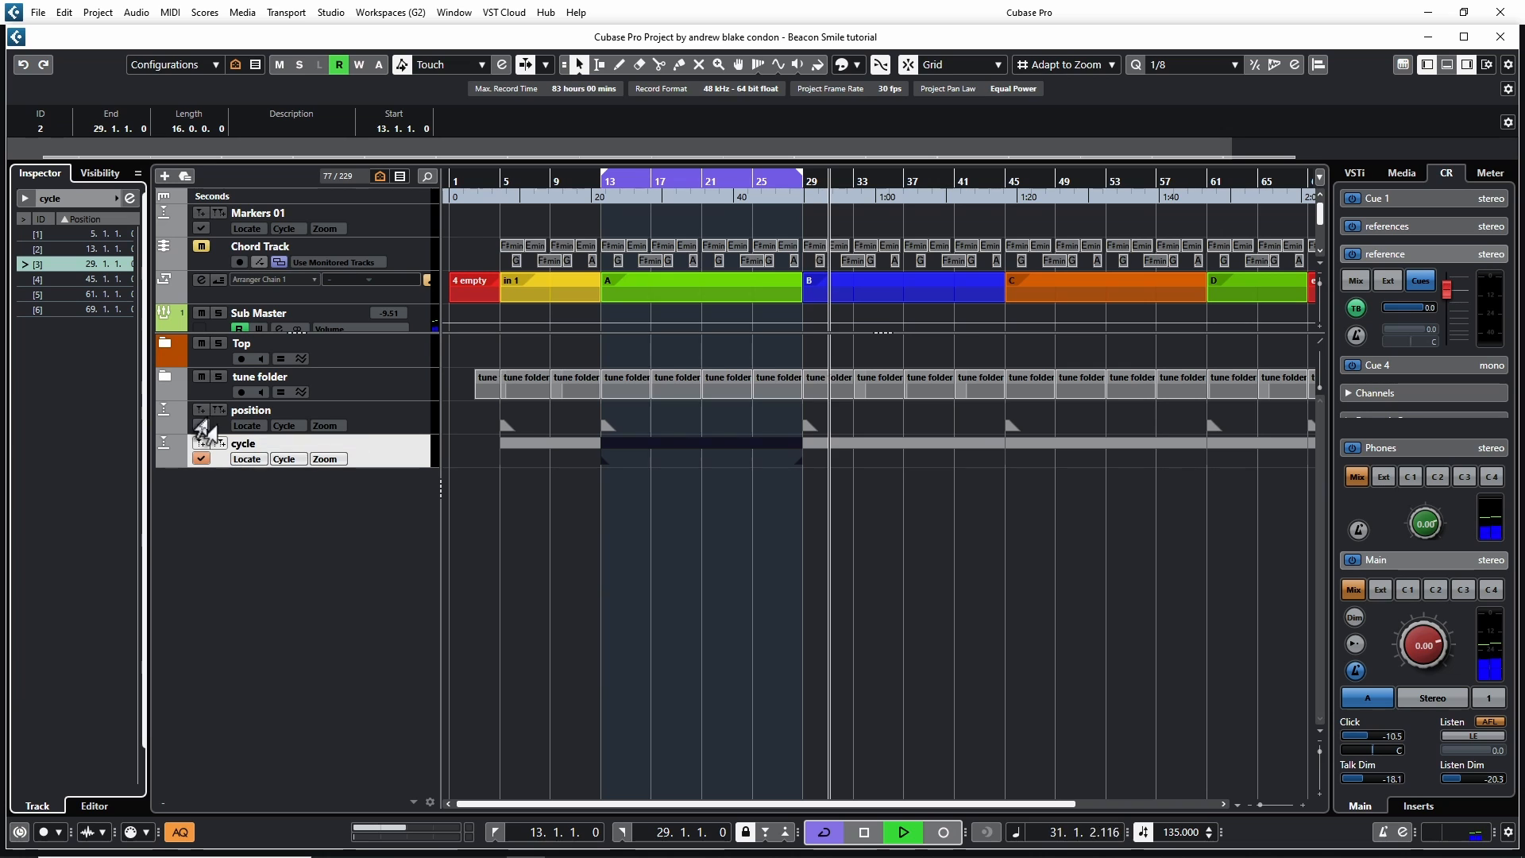
Jump the playhead through the cycle markers starting at bars 13, 29, 45 and 69 from the marker list
{"action": "key", "text": "shift+1"}
{"action": "left_click", "coordinate": [22, 248]}
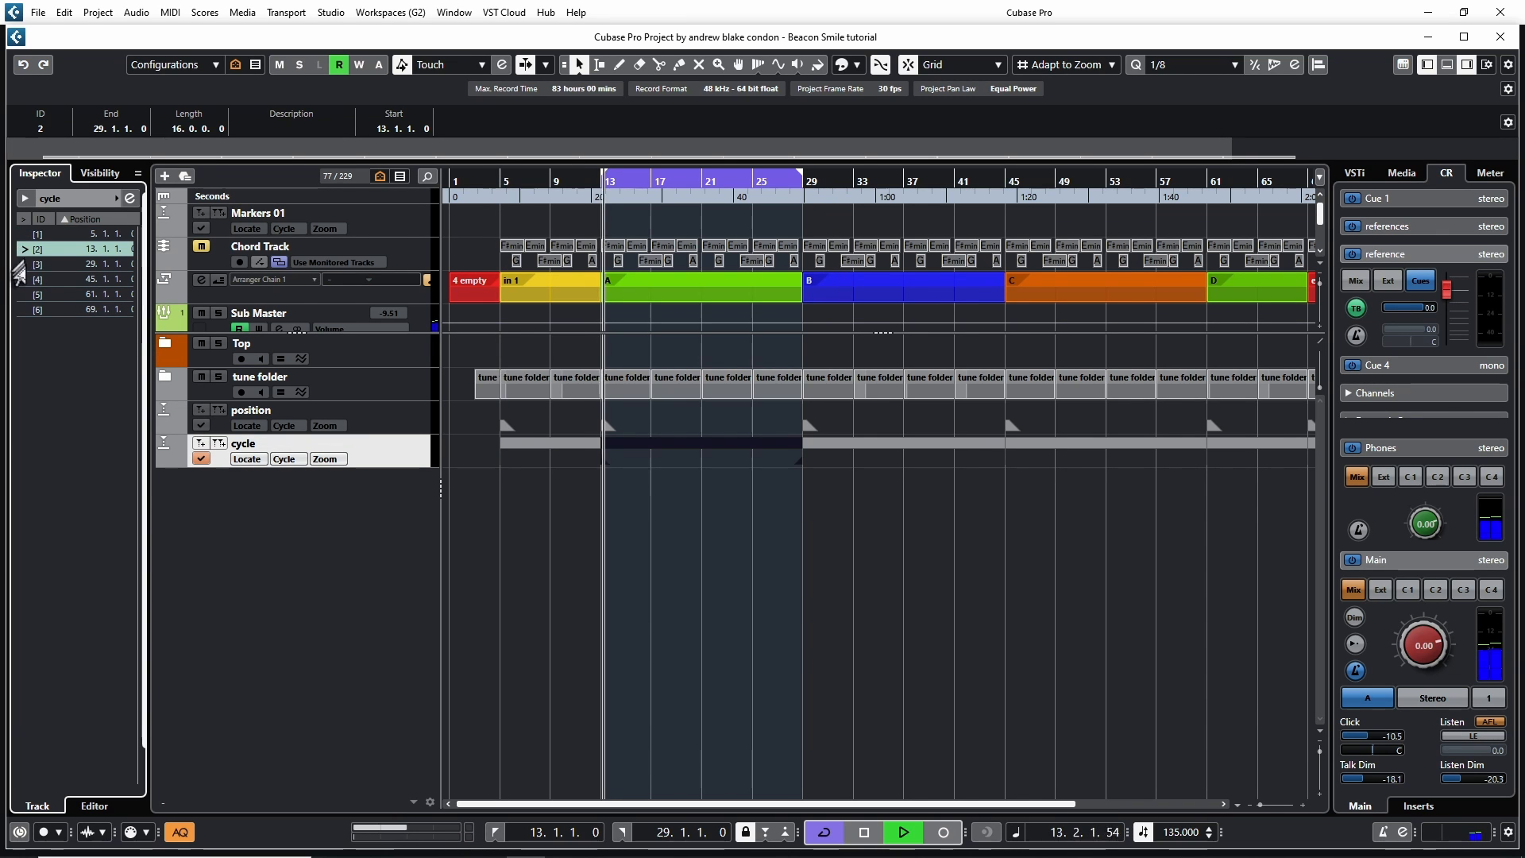
{"action": "left_click", "coordinate": [23, 265]}
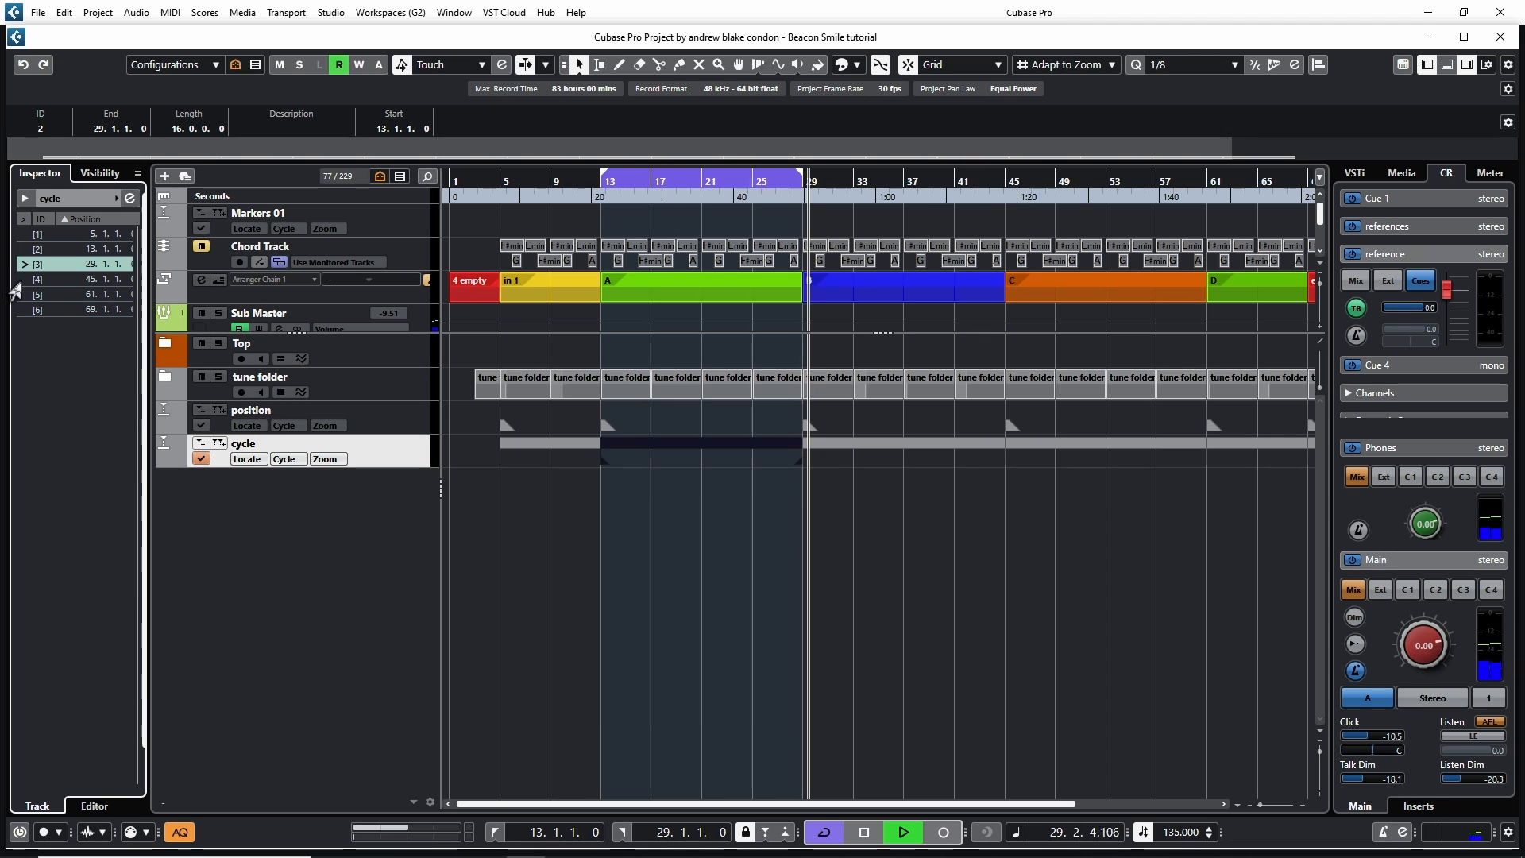
{"action": "left_click", "coordinate": [23, 280]}
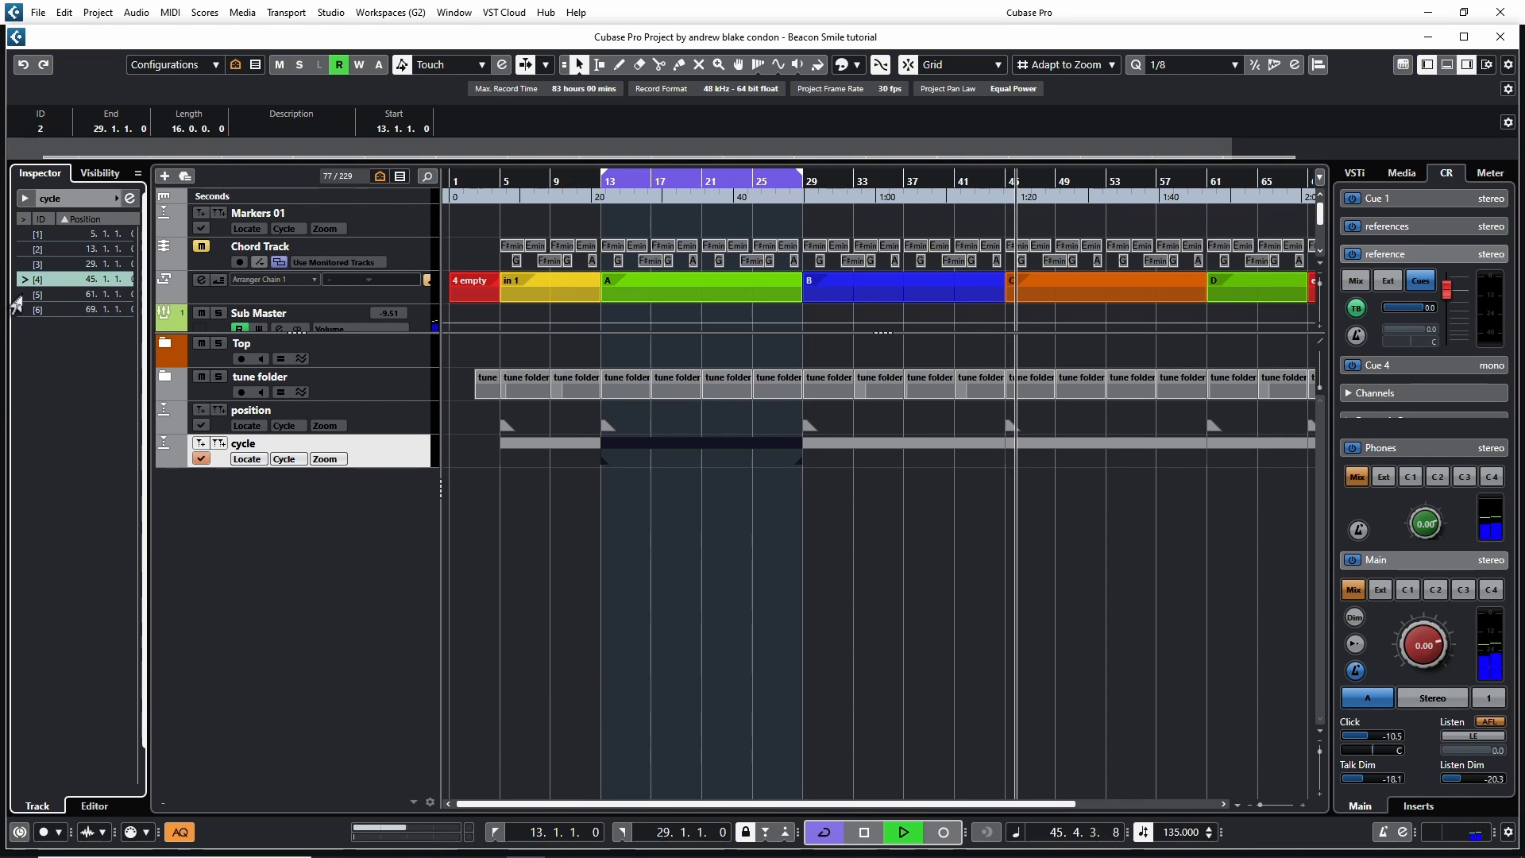
{"action": "left_click", "coordinate": [16, 294]}
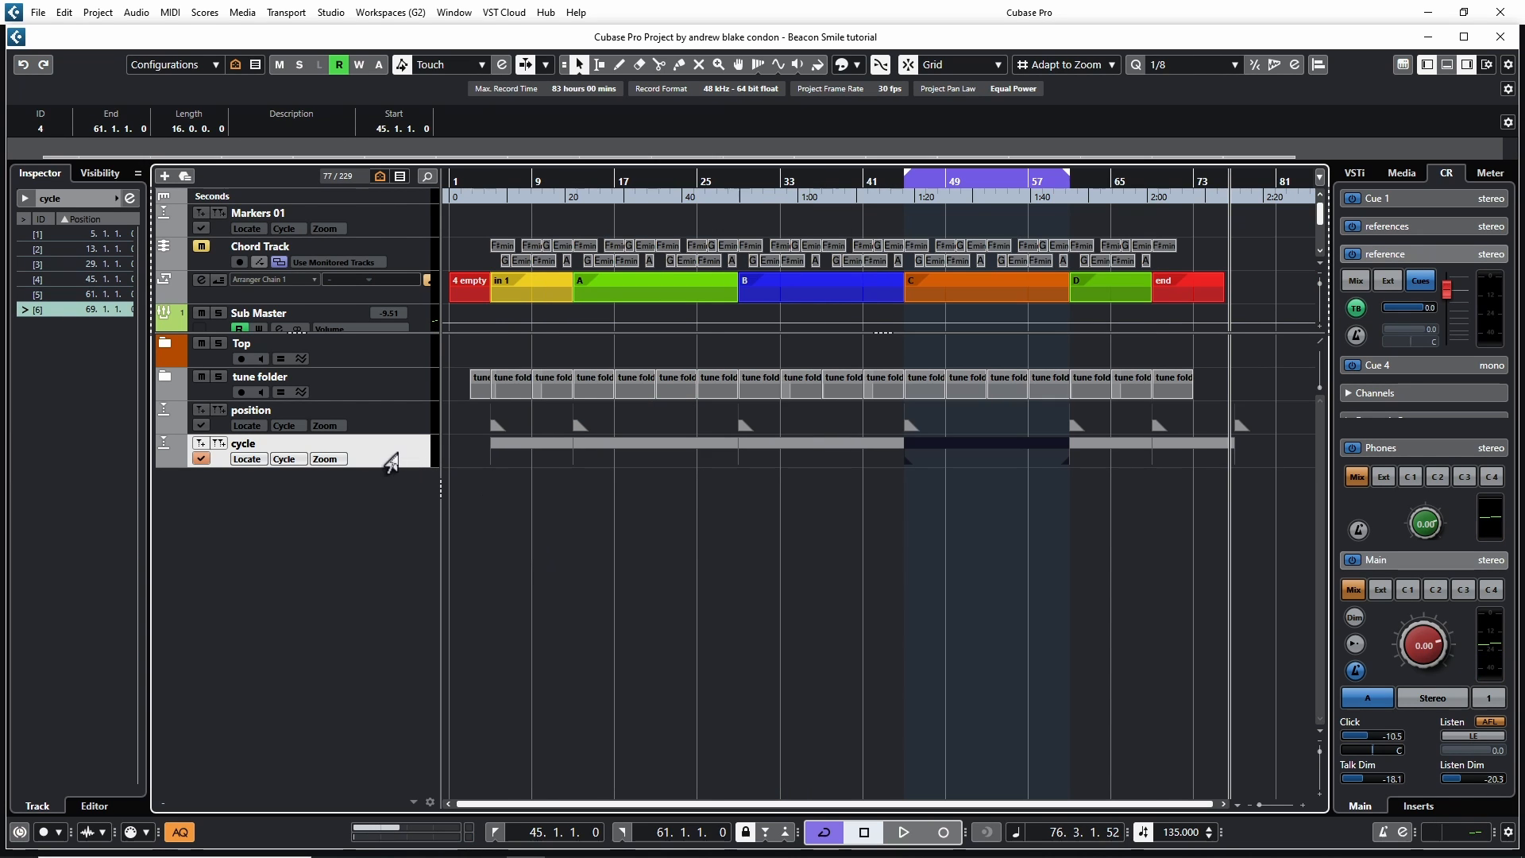
Pick Marker [5] from the cycle track's cycle marker list to set the locators to bars 61 to 69
{"action": "left_click", "coordinate": [283, 459]}
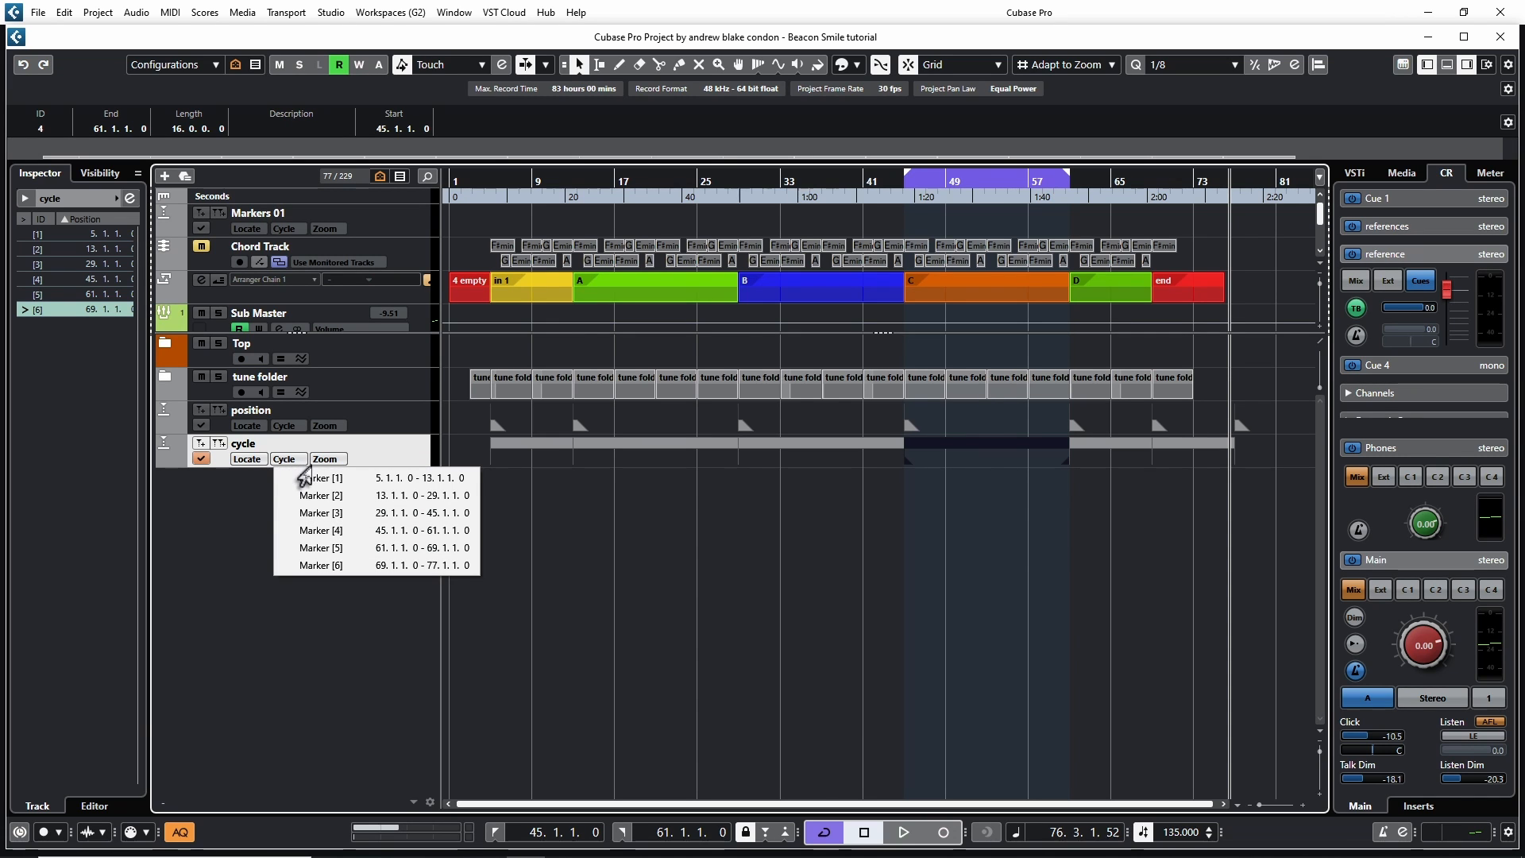
{"action": "left_click", "coordinate": [316, 495]}
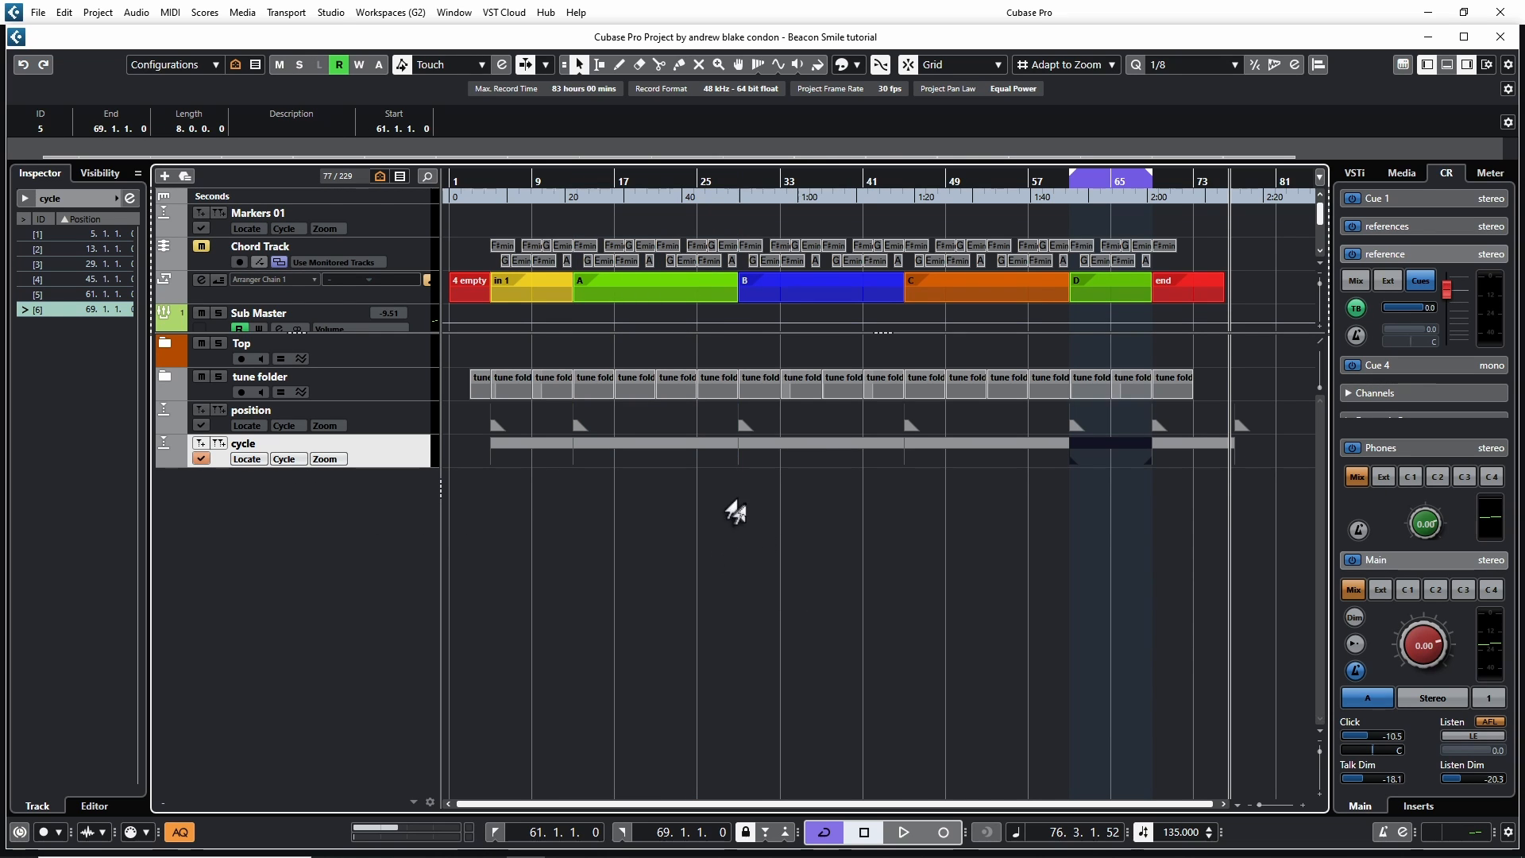
Delete the cycle markers spanning bars 29 to 45 and bars 61 to 69
{"action": "left_click", "coordinate": [820, 451]}
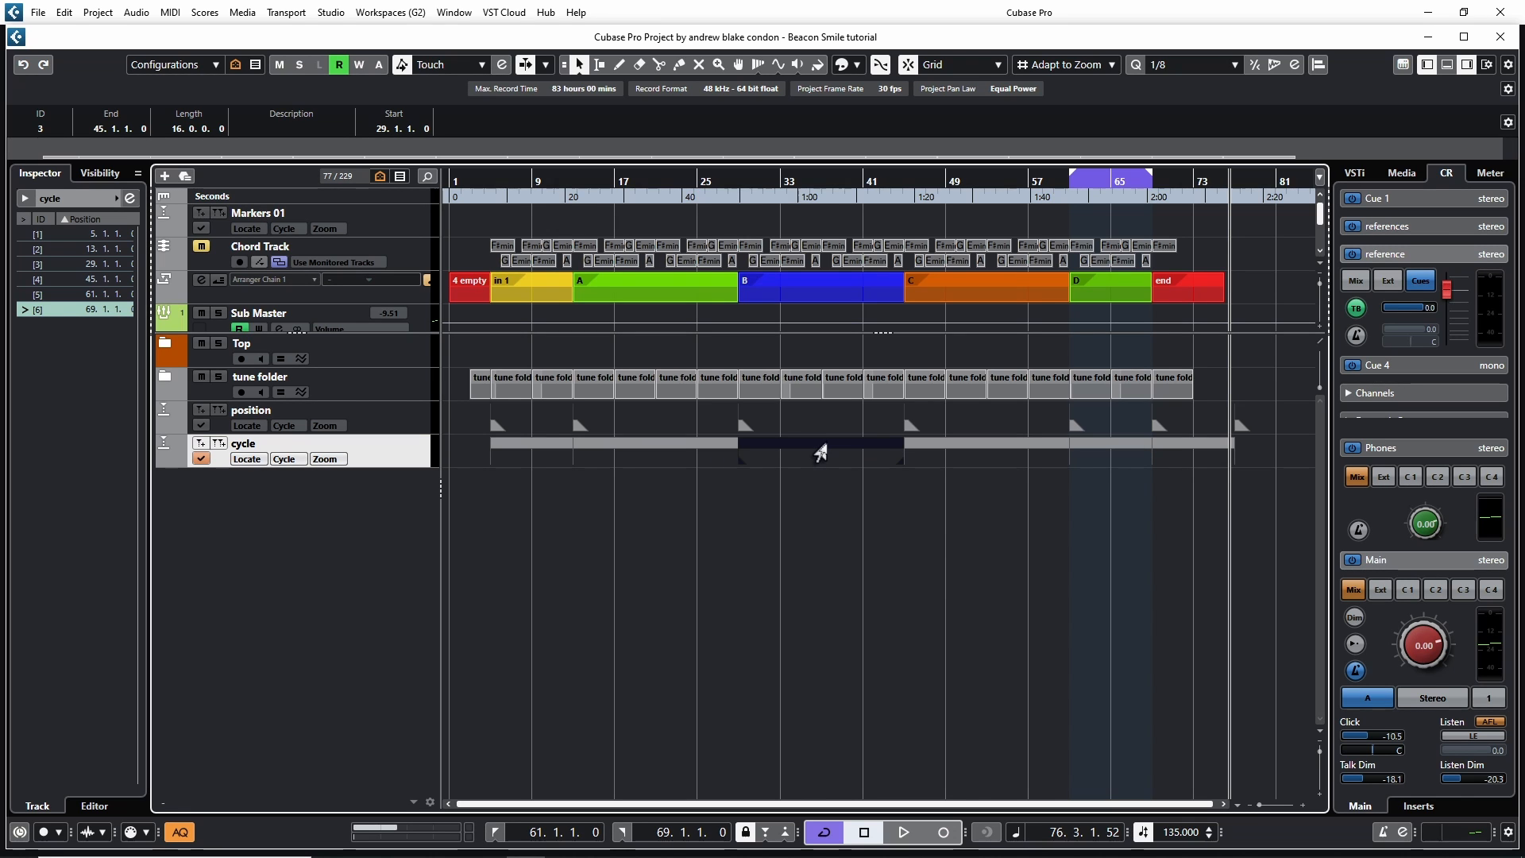
{"action": "key", "text": "Delete"}
{"action": "left_click", "coordinate": [1098, 452]}
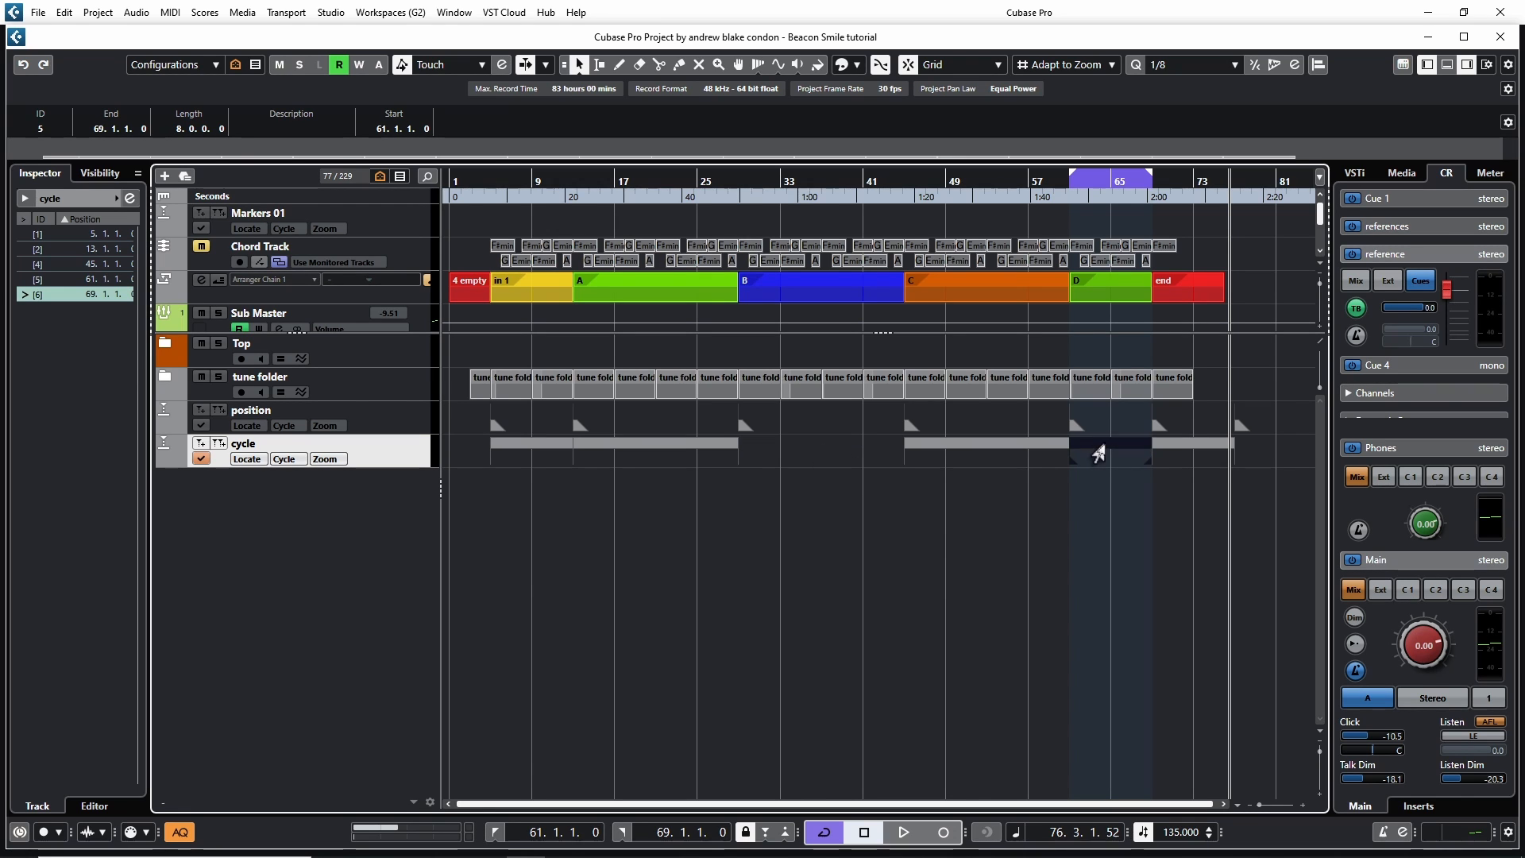
{"action": "key", "text": "Delete"}
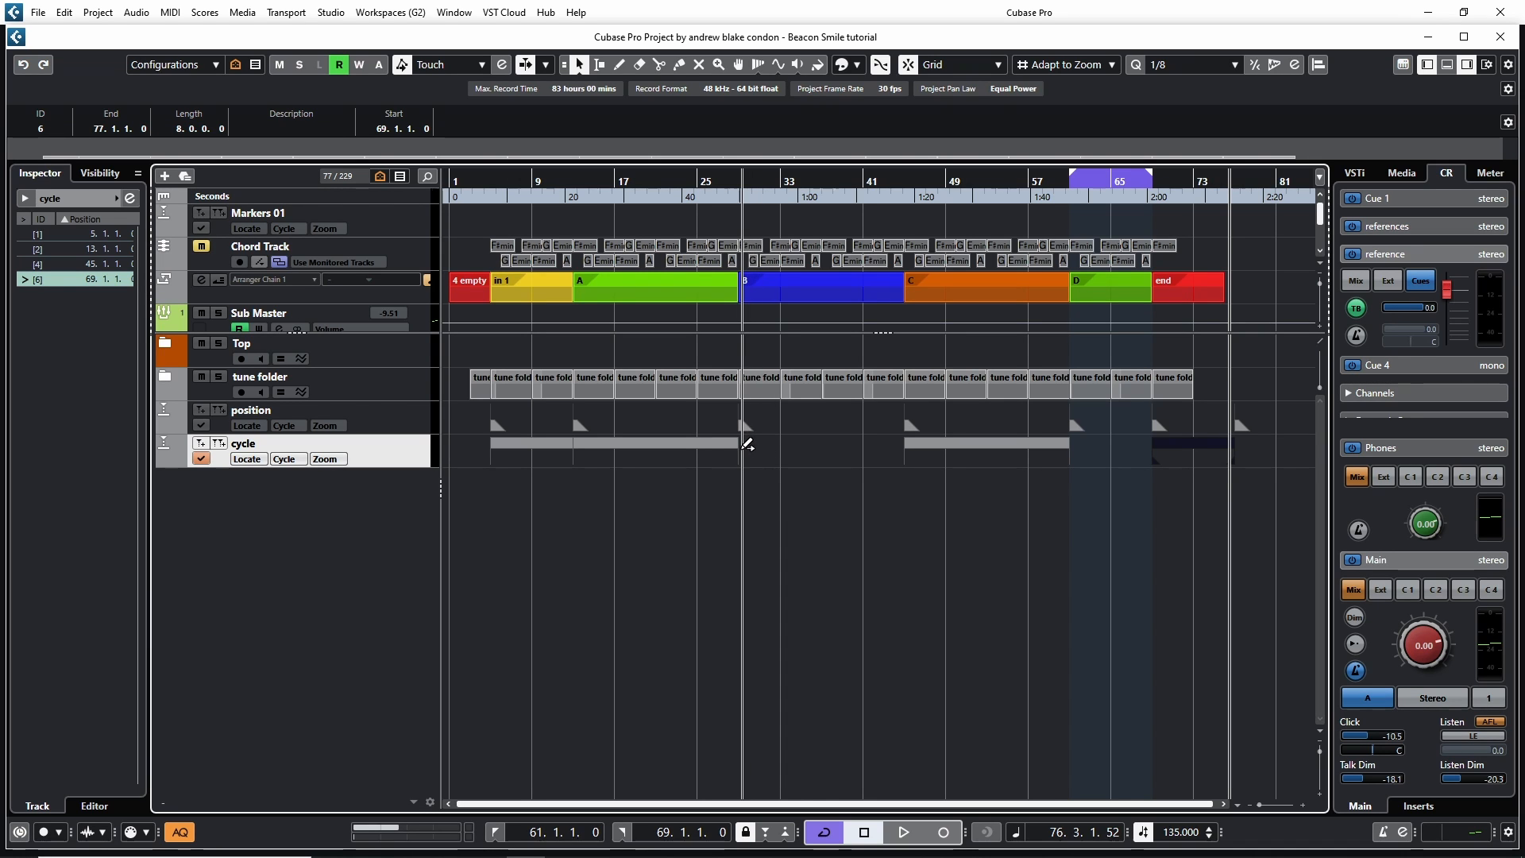
Draw new cycle markers spanning bars 29 to 45 and bars 61 to 69 on the cycle track
{"action": "left_click_drag", "start_coordinate": [745, 445], "coordinate": [907, 449]}
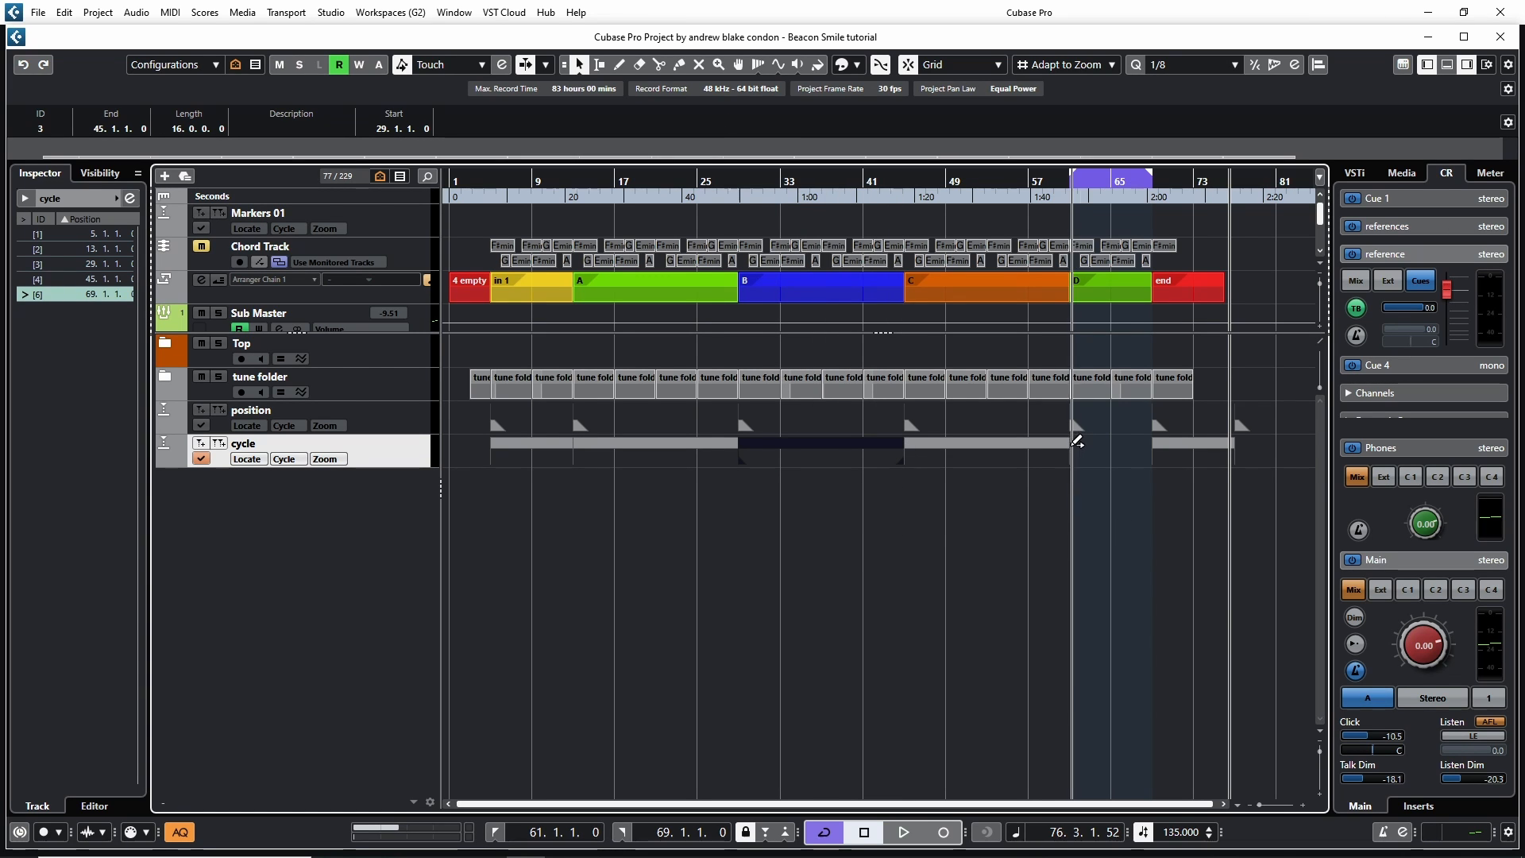
{"action": "left_click_drag", "start_coordinate": [1071, 443], "coordinate": [1152, 447]}
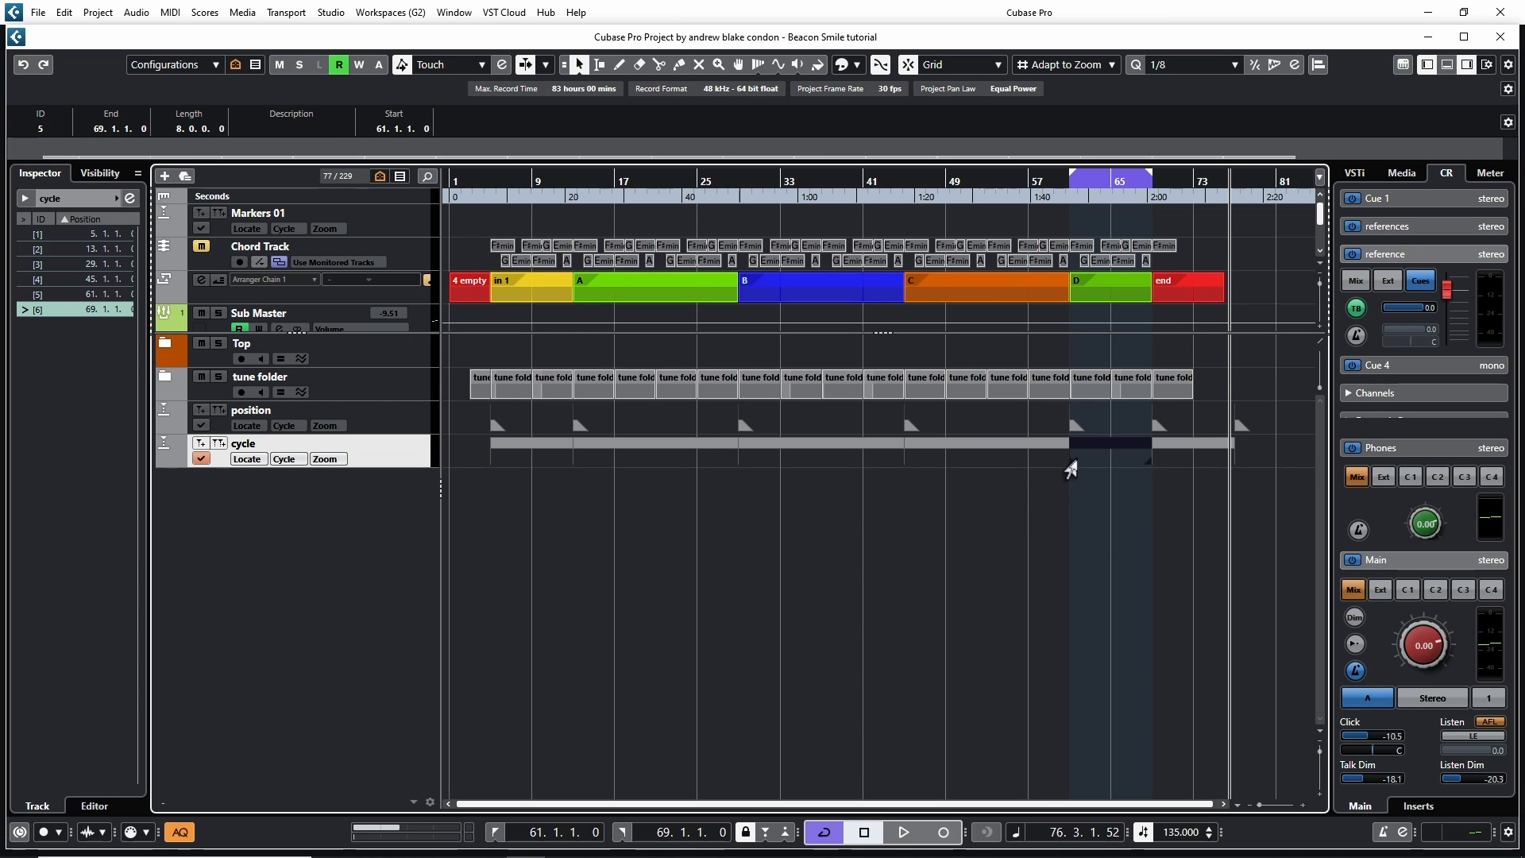
Erase the cycle marker spanning bars 29 to 45 with the Erase tool, undo it and return to Object Selection
{"action": "right_click", "coordinate": [726, 555]}
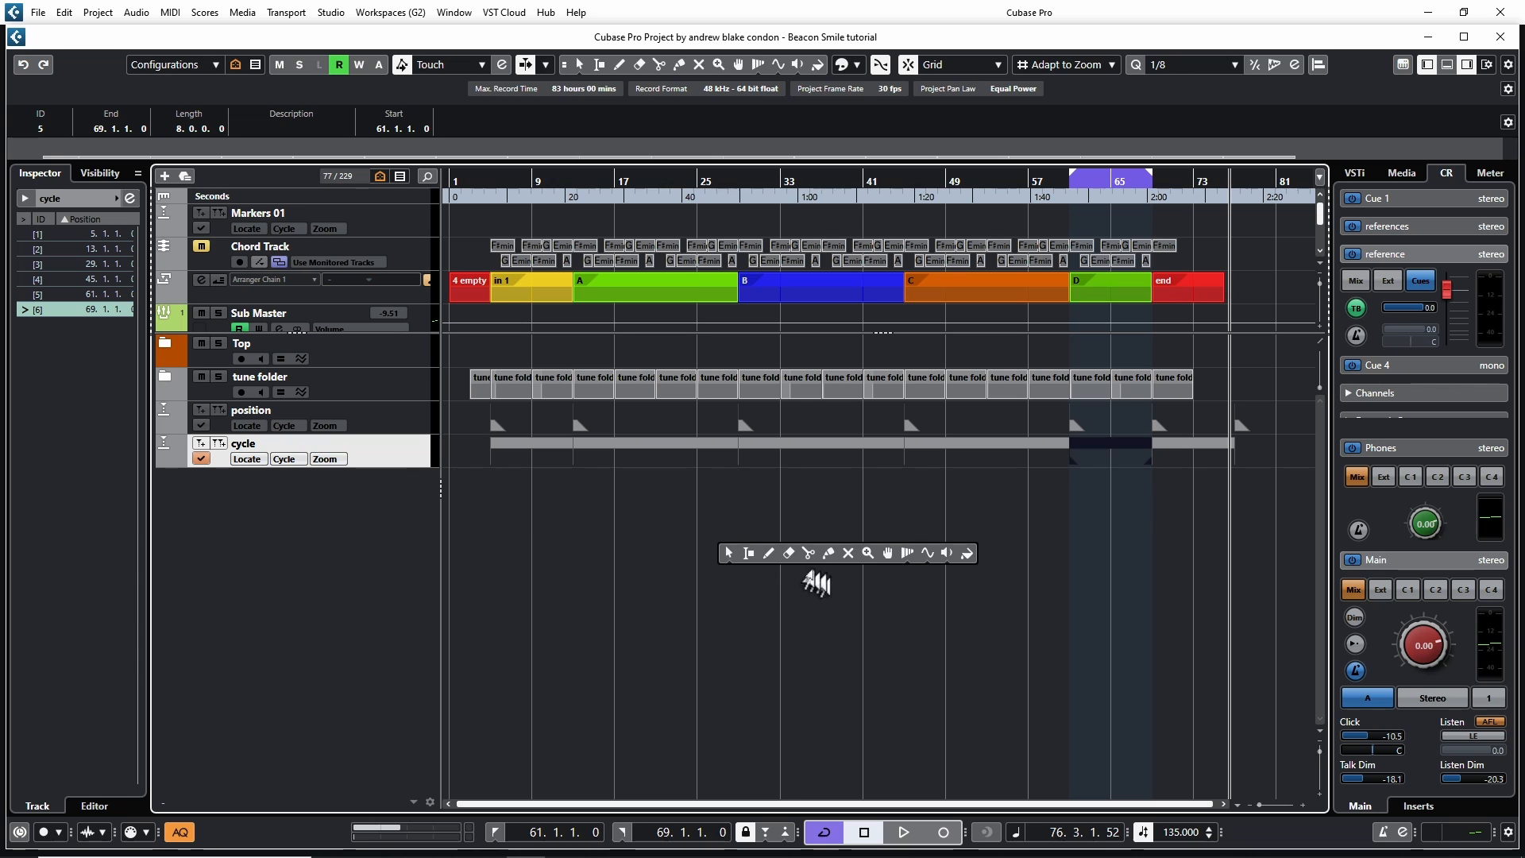
{"action": "left_click", "coordinate": [788, 553]}
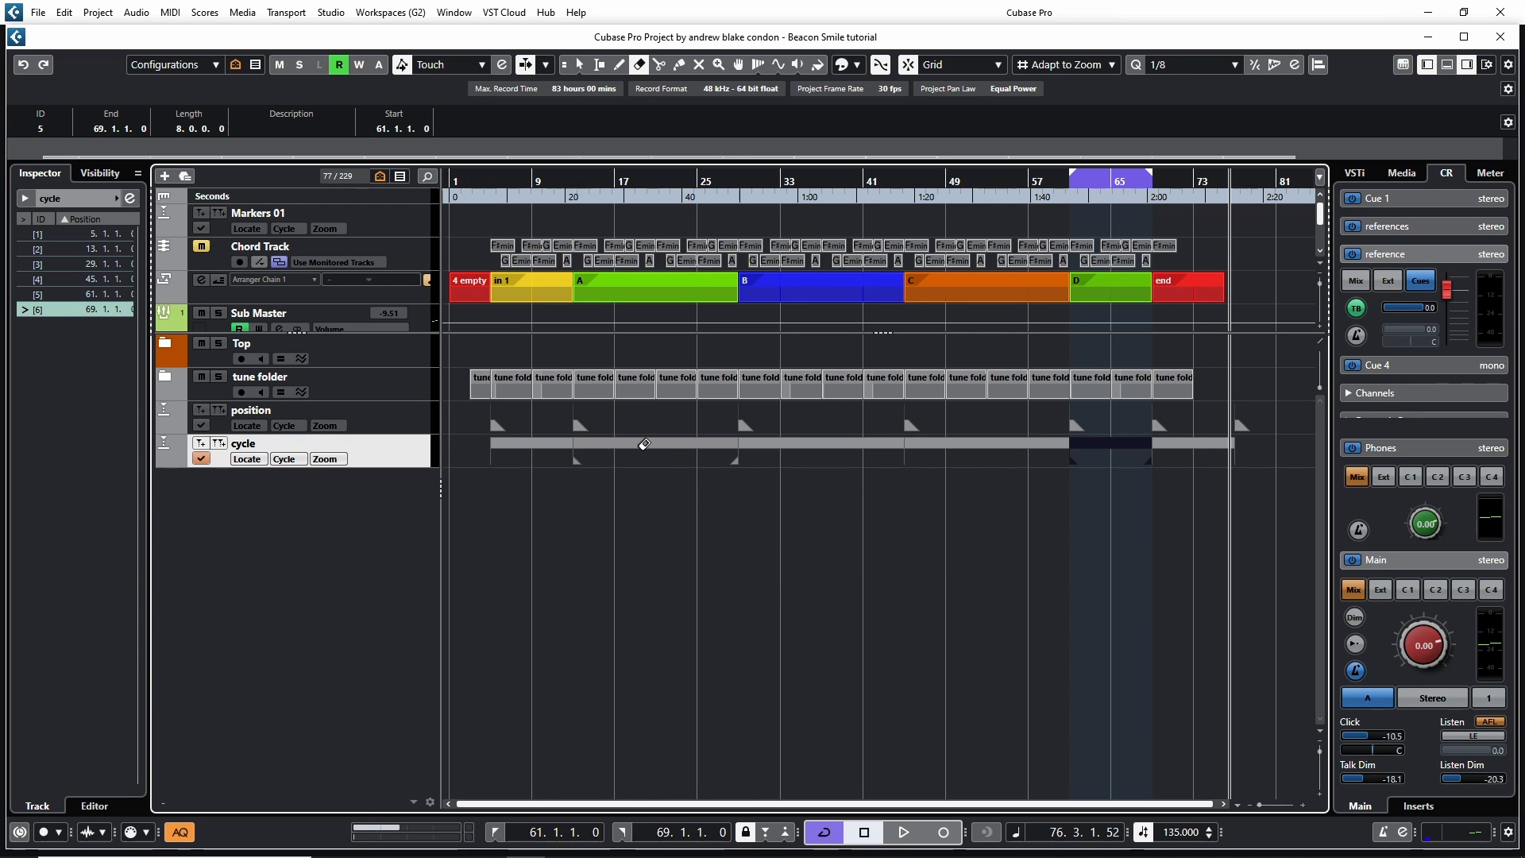
{"action": "left_click", "coordinate": [822, 443]}
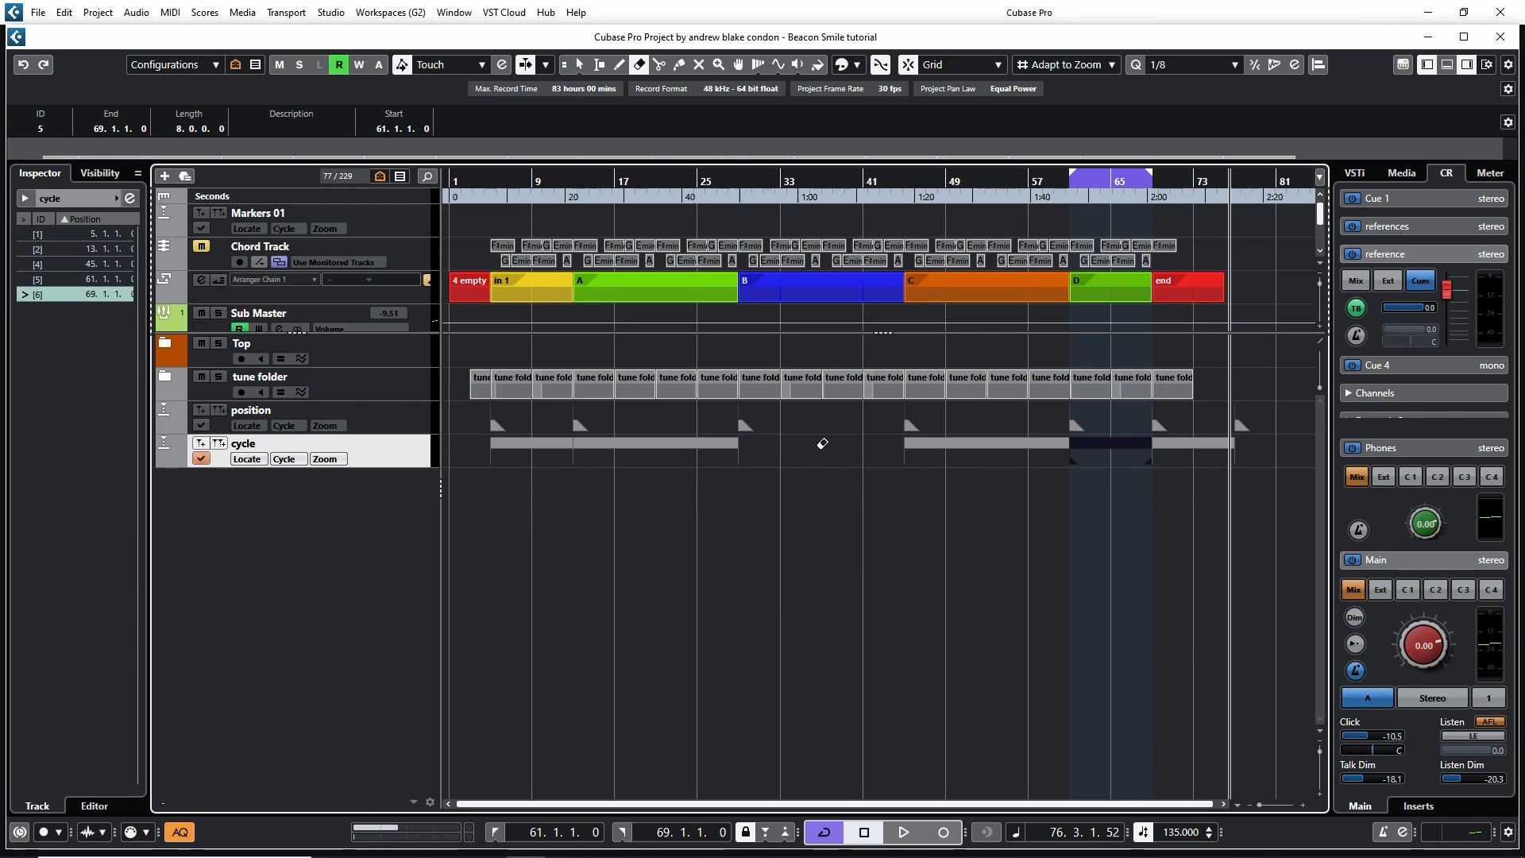
{"action": "key", "text": "ctrl+z"}
{"action": "key", "text": "1"}
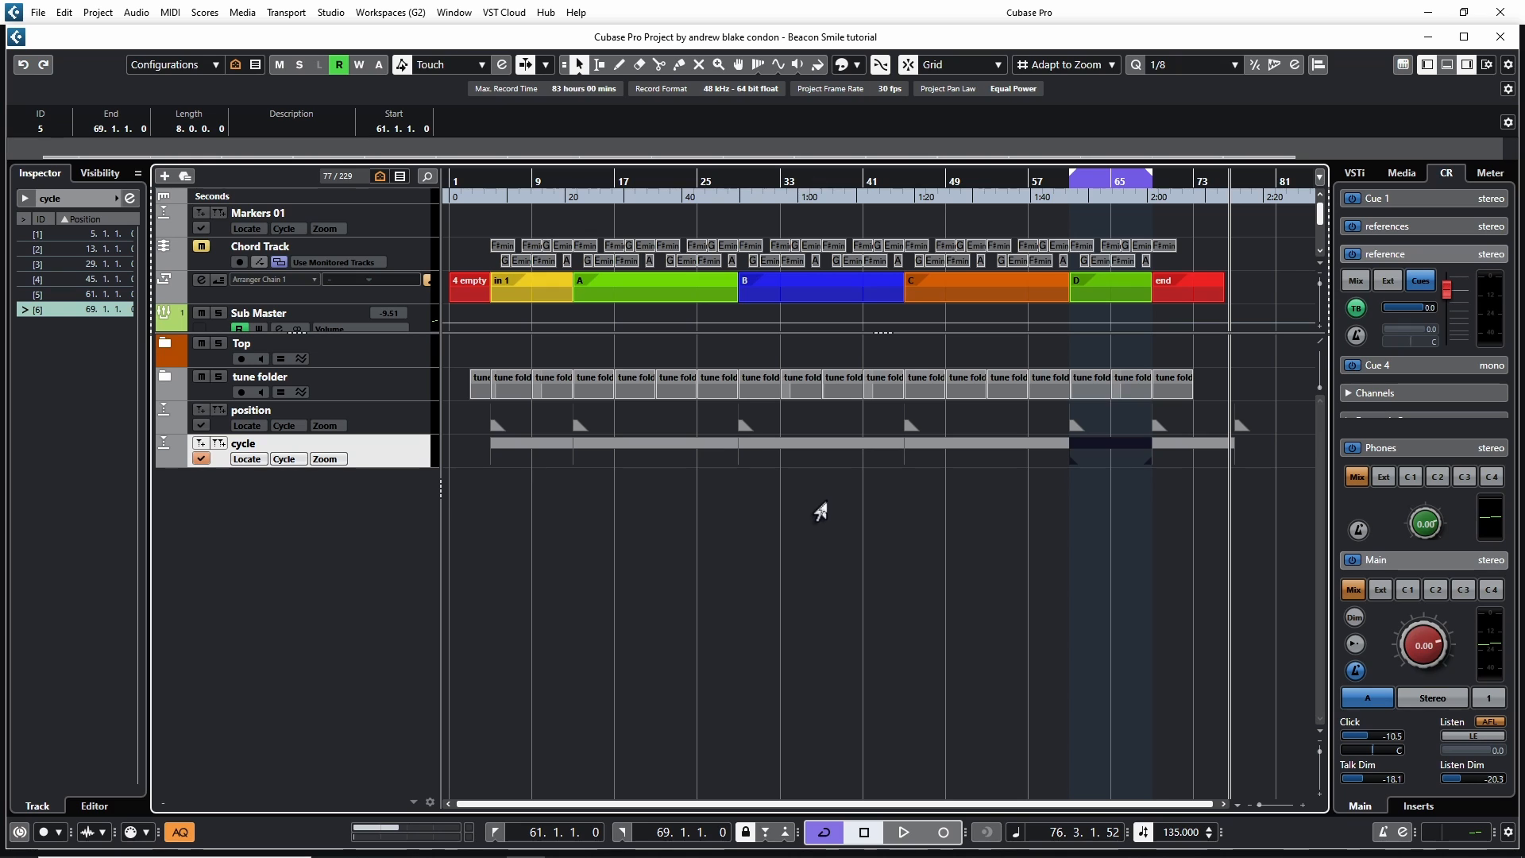
With the Range Selection tool, delete bars 33 to 41 from the cycle marker spanning bars 29 to 45
{"action": "right_click", "coordinate": [808, 521]}
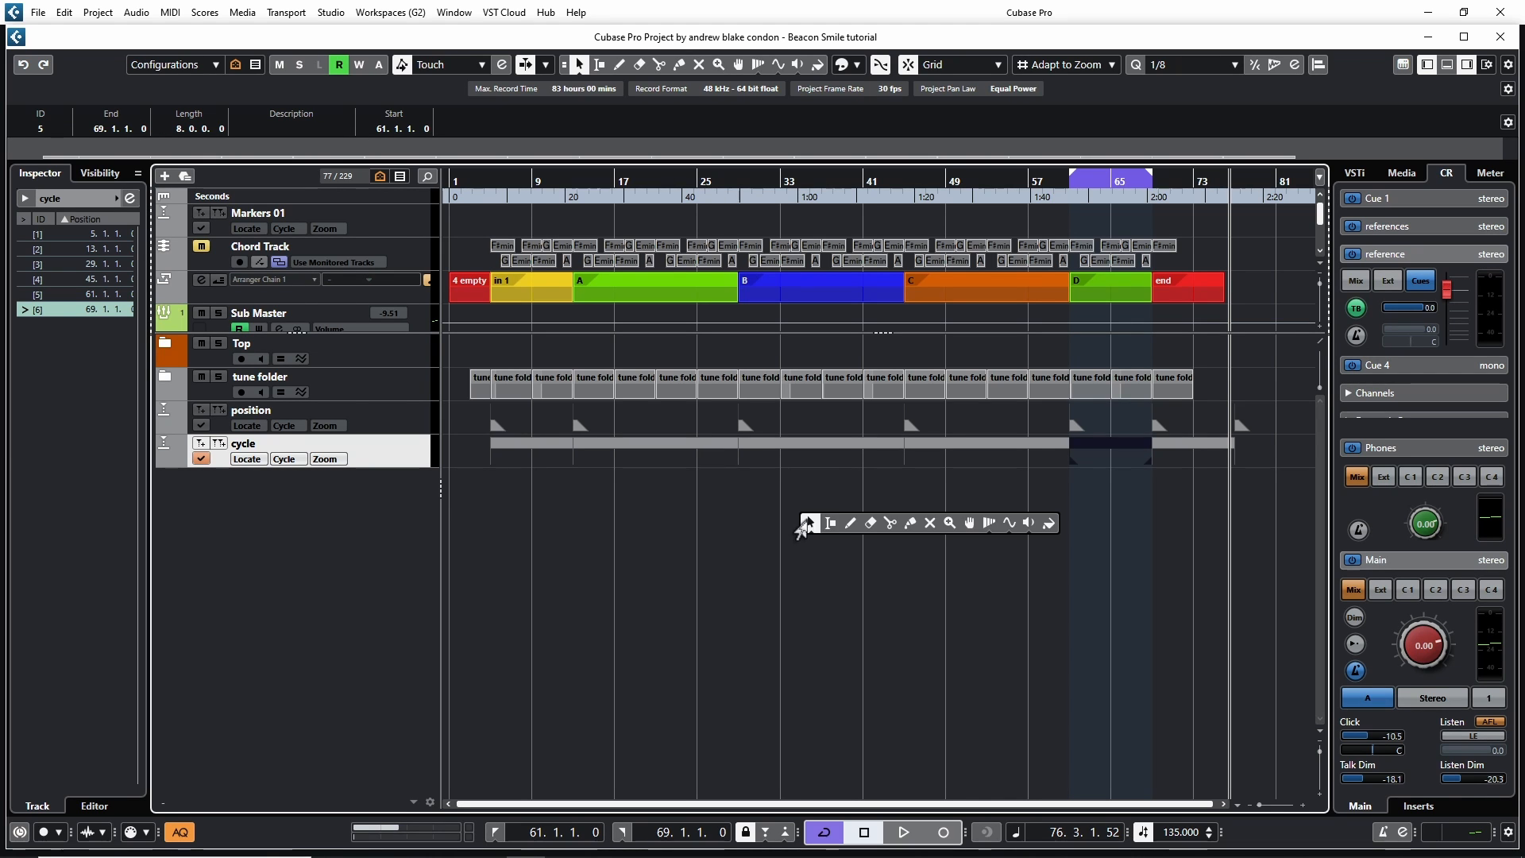
{"action": "left_click", "coordinate": [828, 525]}
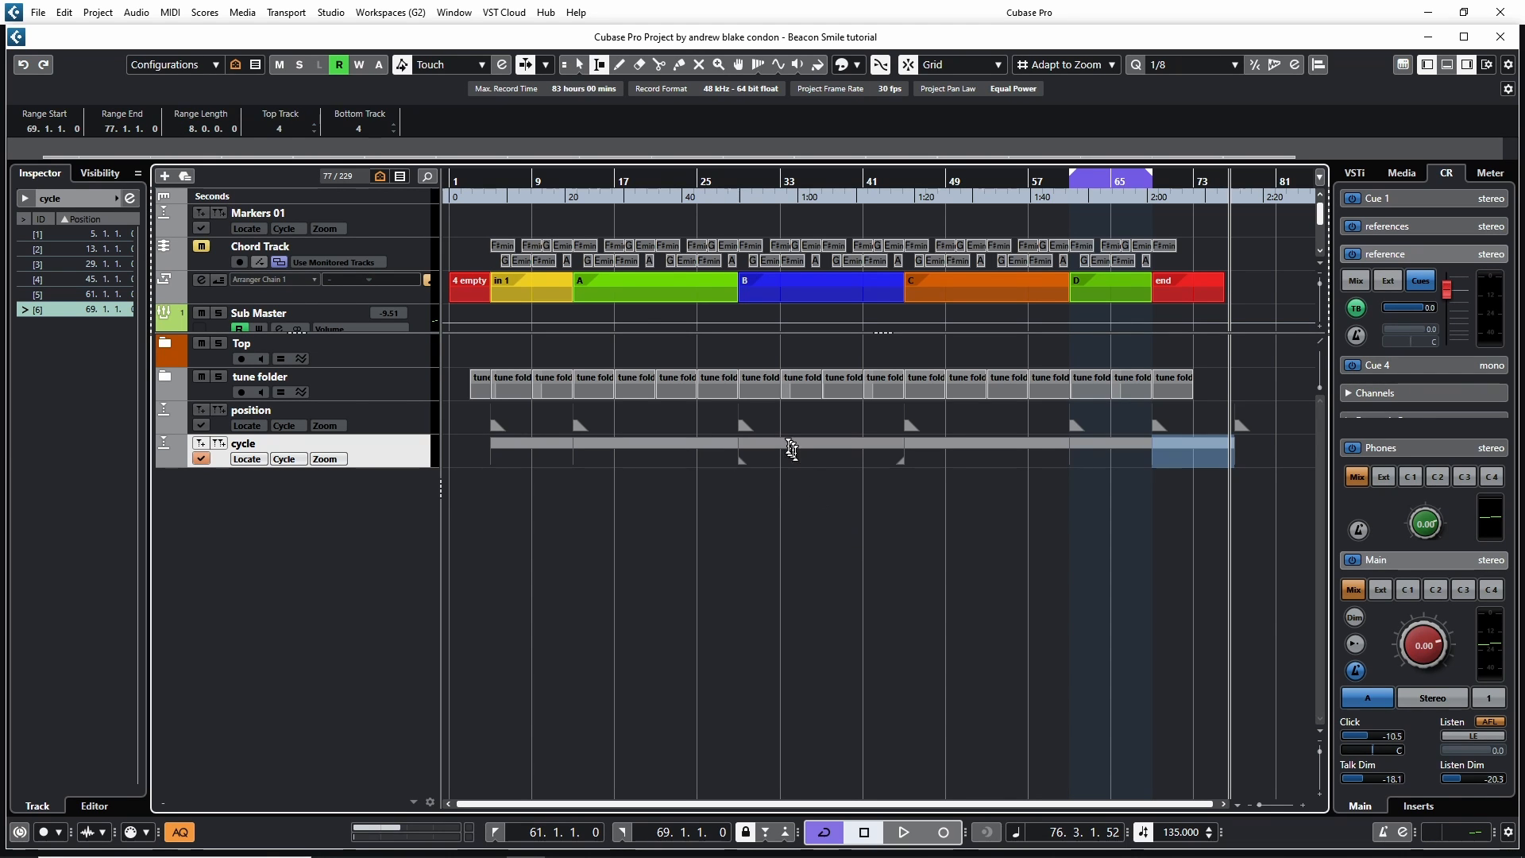
{"action": "left_click_drag", "start_coordinate": [781, 449], "coordinate": [861, 450]}
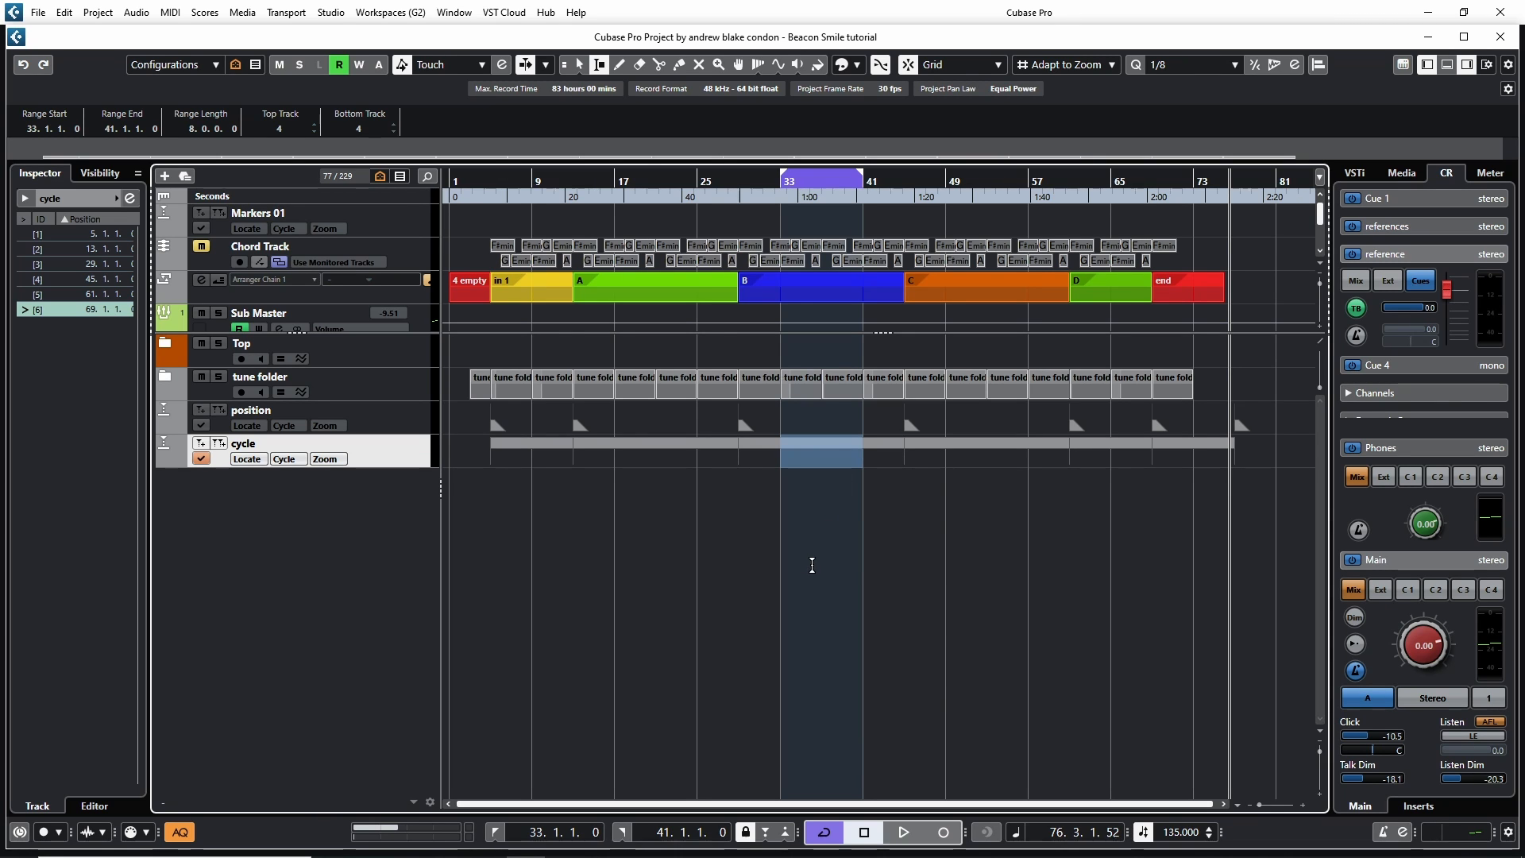
{"action": "key", "text": "Delete"}
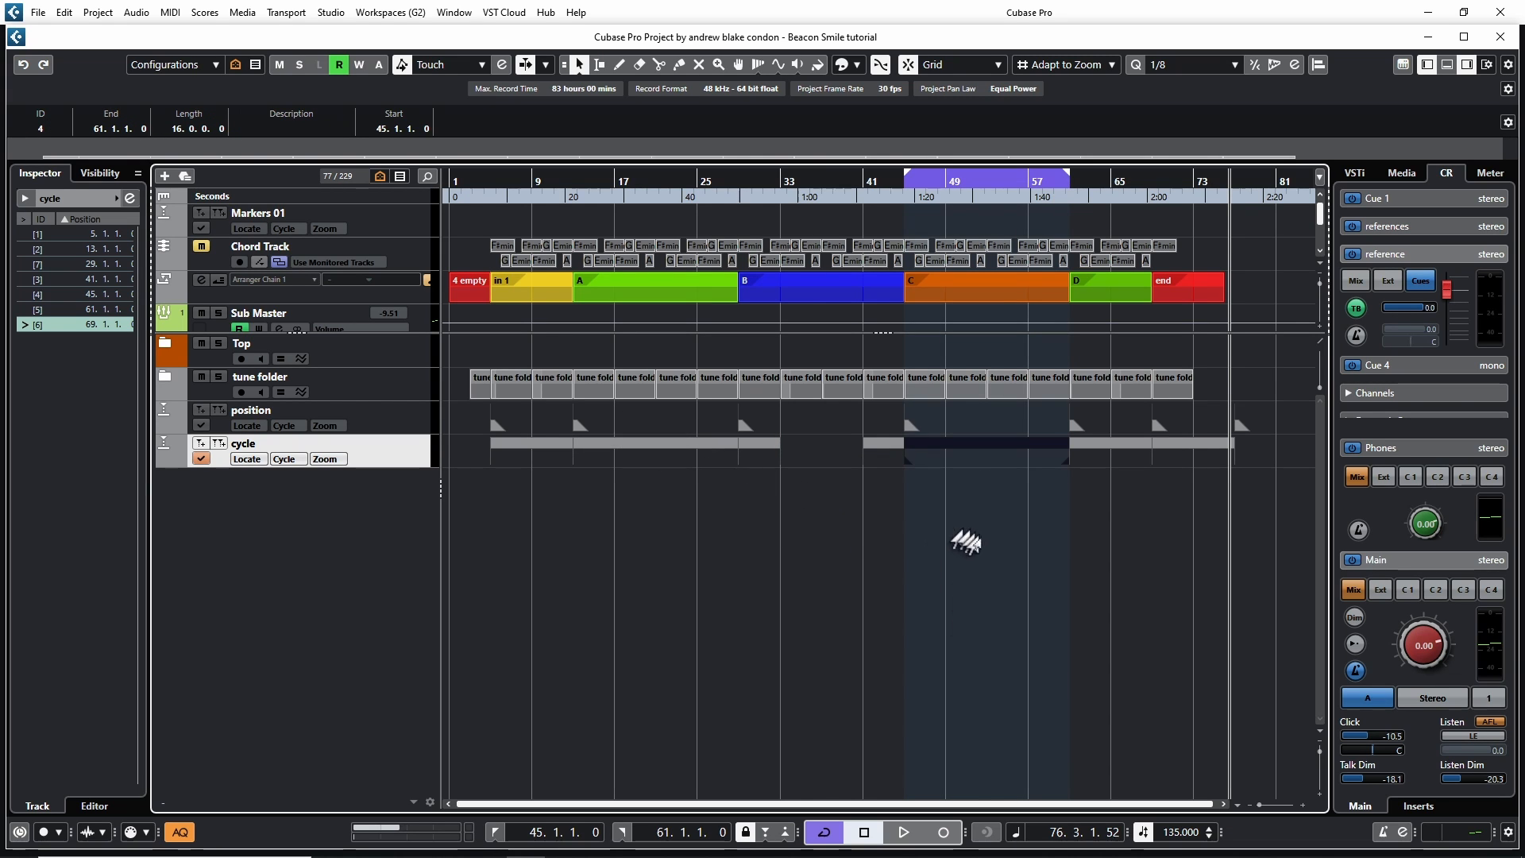
Rejoin the split cycle marker pieces so one cycle marker again spans bars 29 to 45
{"action": "double_click", "coordinate": [971, 453]}
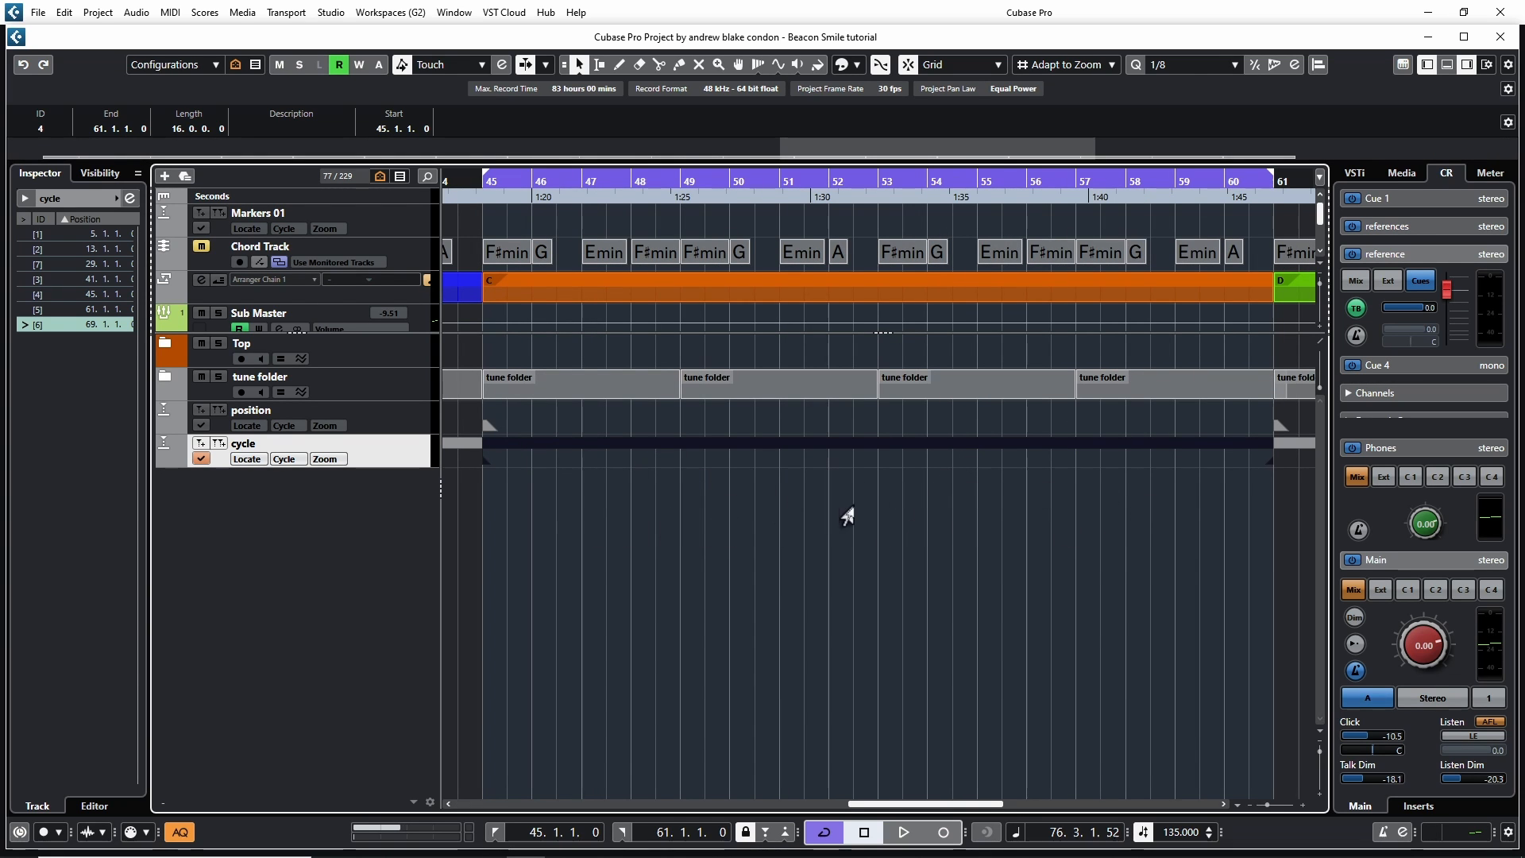
{"action": "key", "text": "shift+f"}
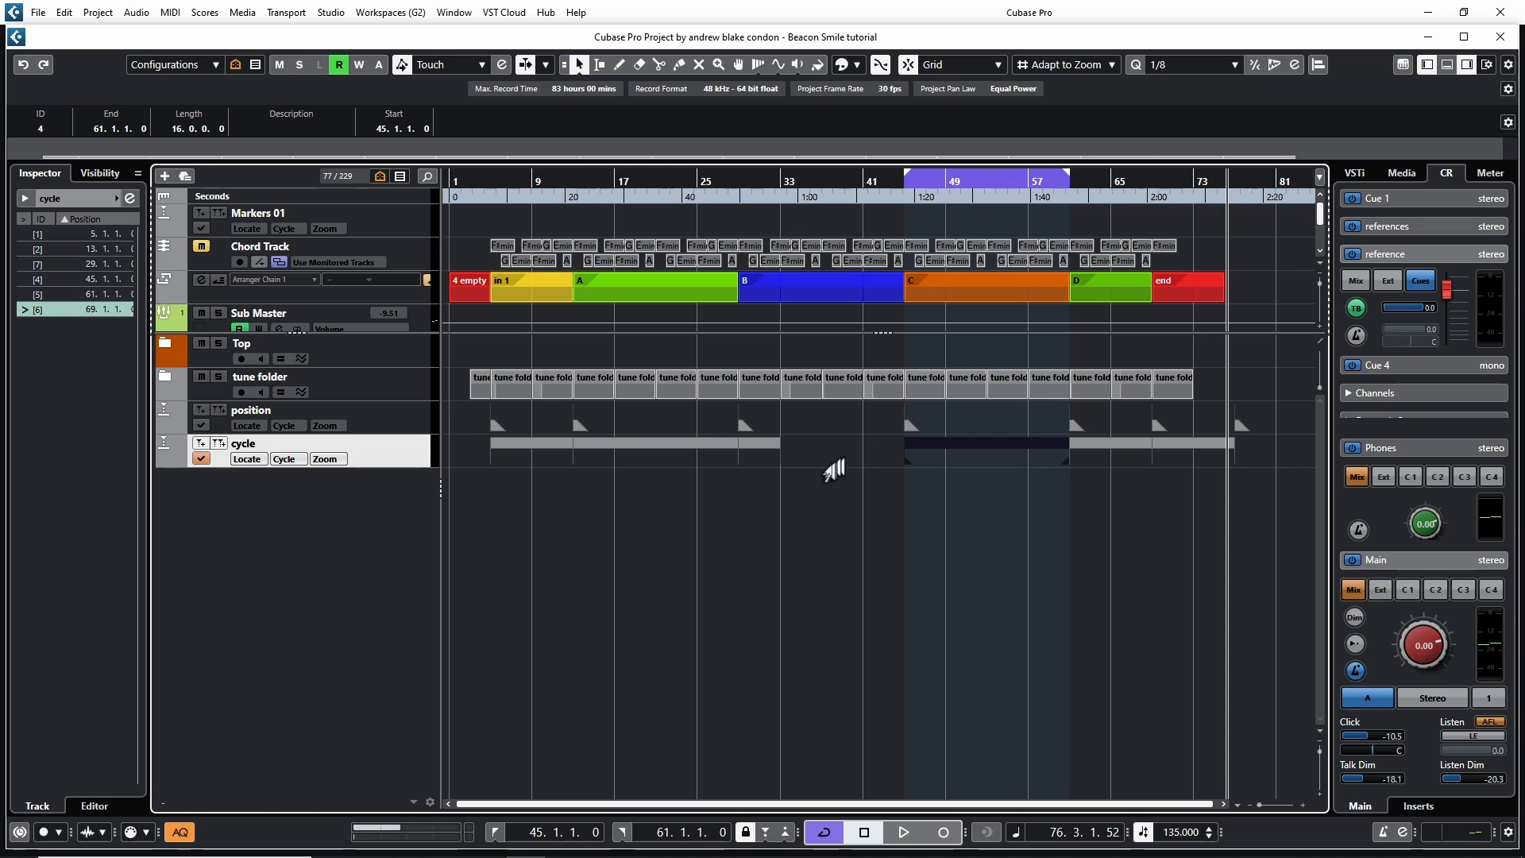
{"action": "left_click", "coordinate": [753, 452]}
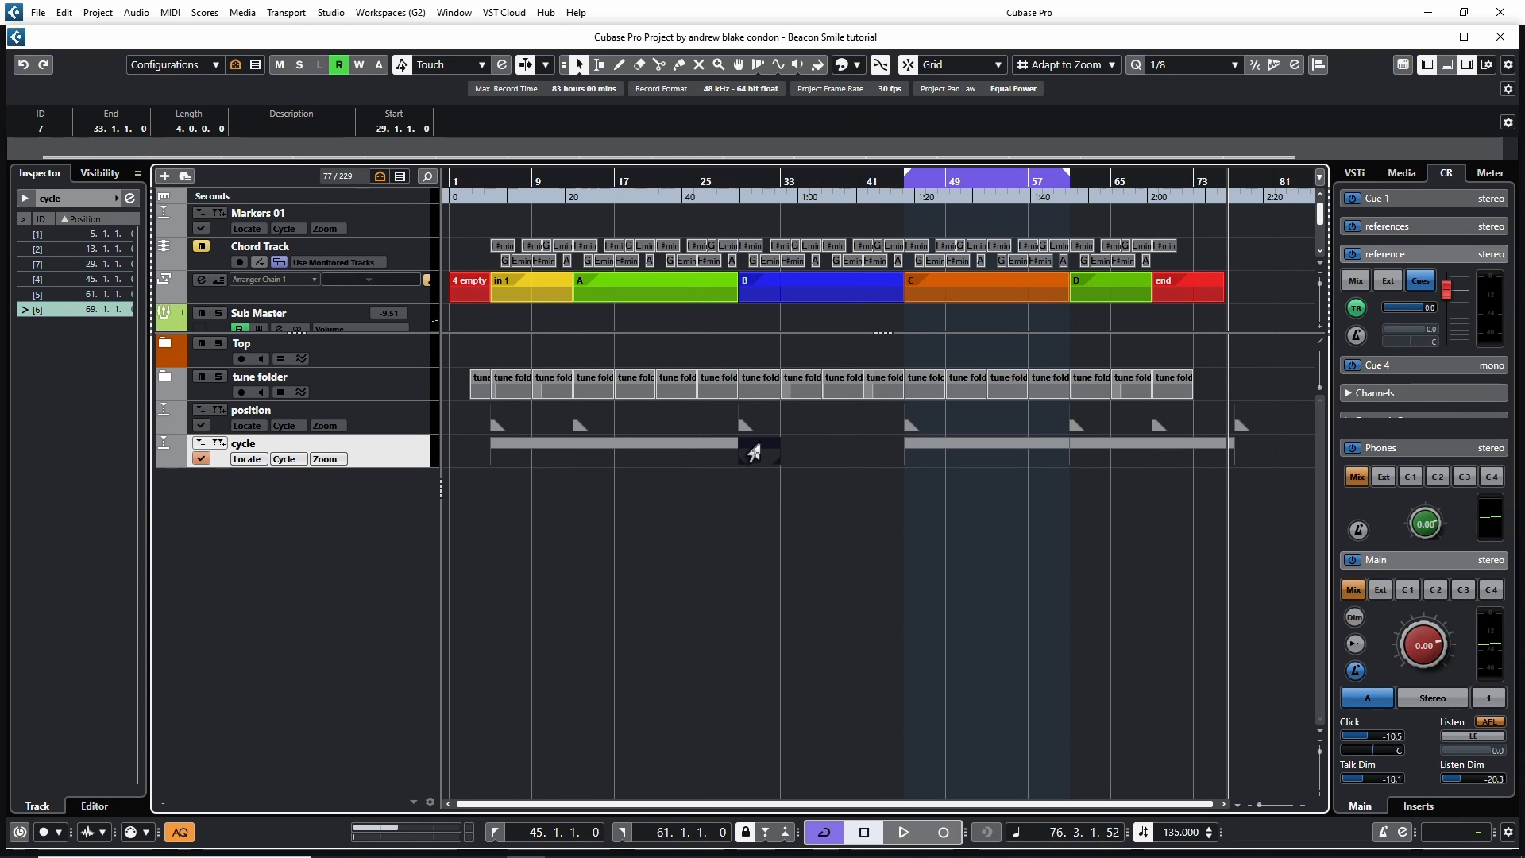
{"action": "mouse_move", "coordinate": [763, 448]}
{"action": "left_mouse_down"}
{"action": "mouse_move", "coordinate": [848, 458]}
{"action": "mouse_move", "coordinate": [775, 505]}
{"action": "left_mouse_up"}
{"action": "left_click", "coordinate": [772, 471]}
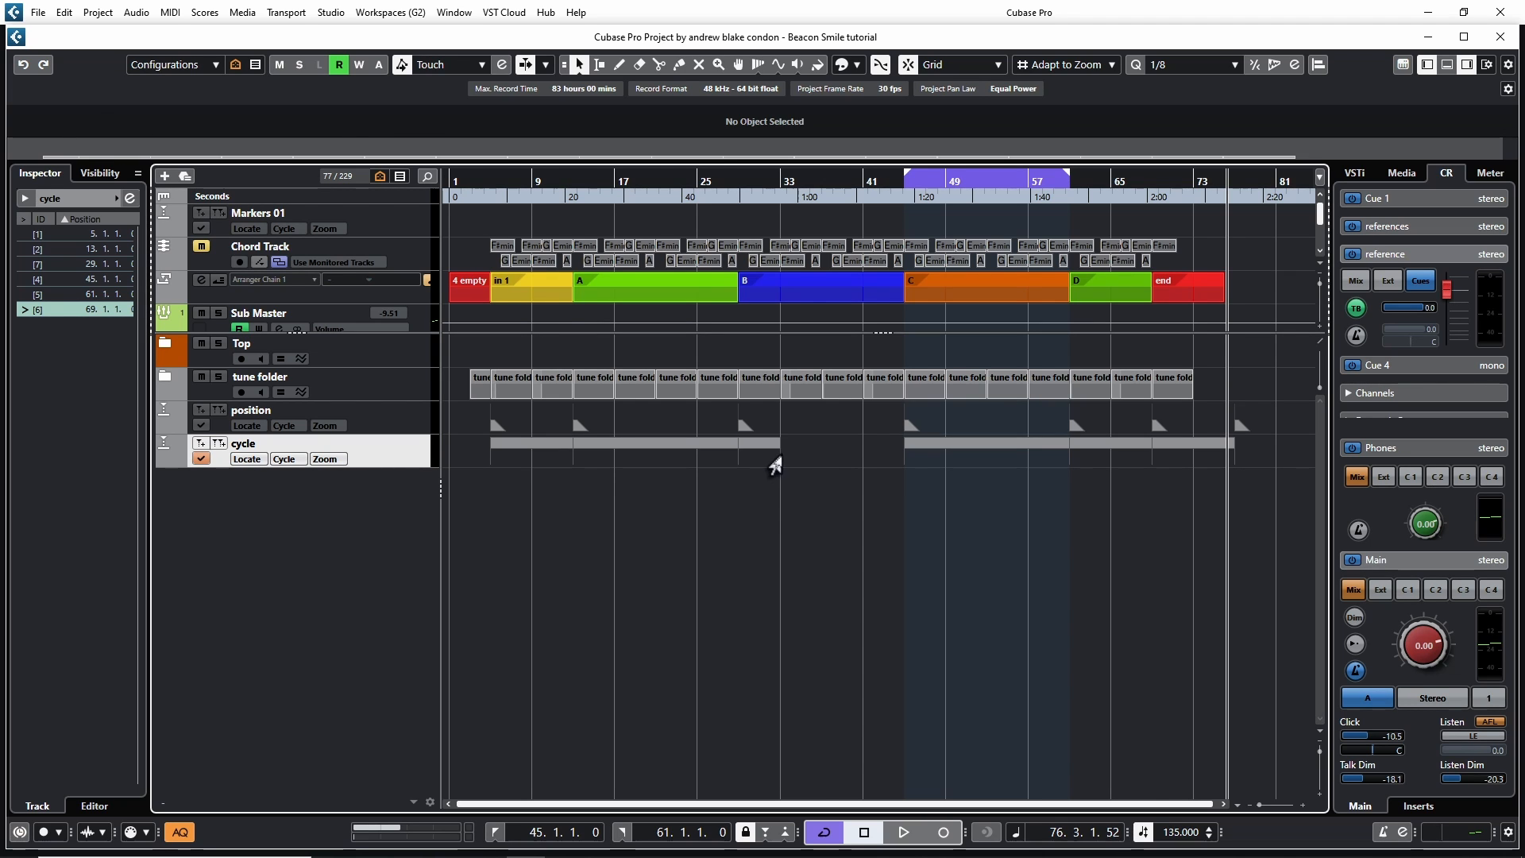
{"action": "left_click_drag", "start_coordinate": [775, 466], "coordinate": [892, 466]}
{"action": "left_click", "coordinate": [660, 477]}
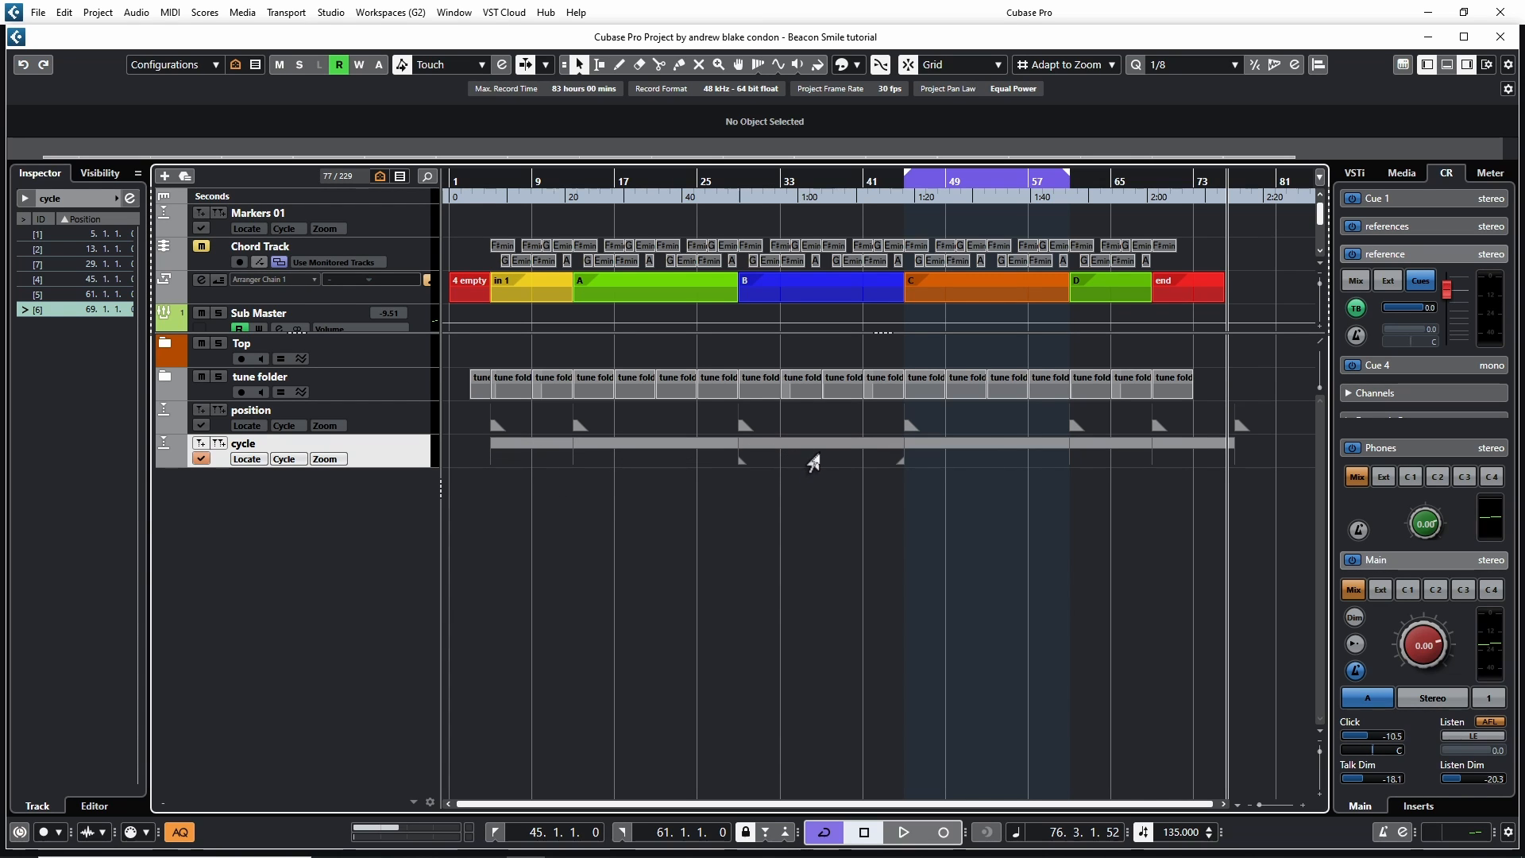
Open Export Audio Mixdown and set the export range to Cycle Markers
{"action": "left_click", "coordinate": [35, 12]}
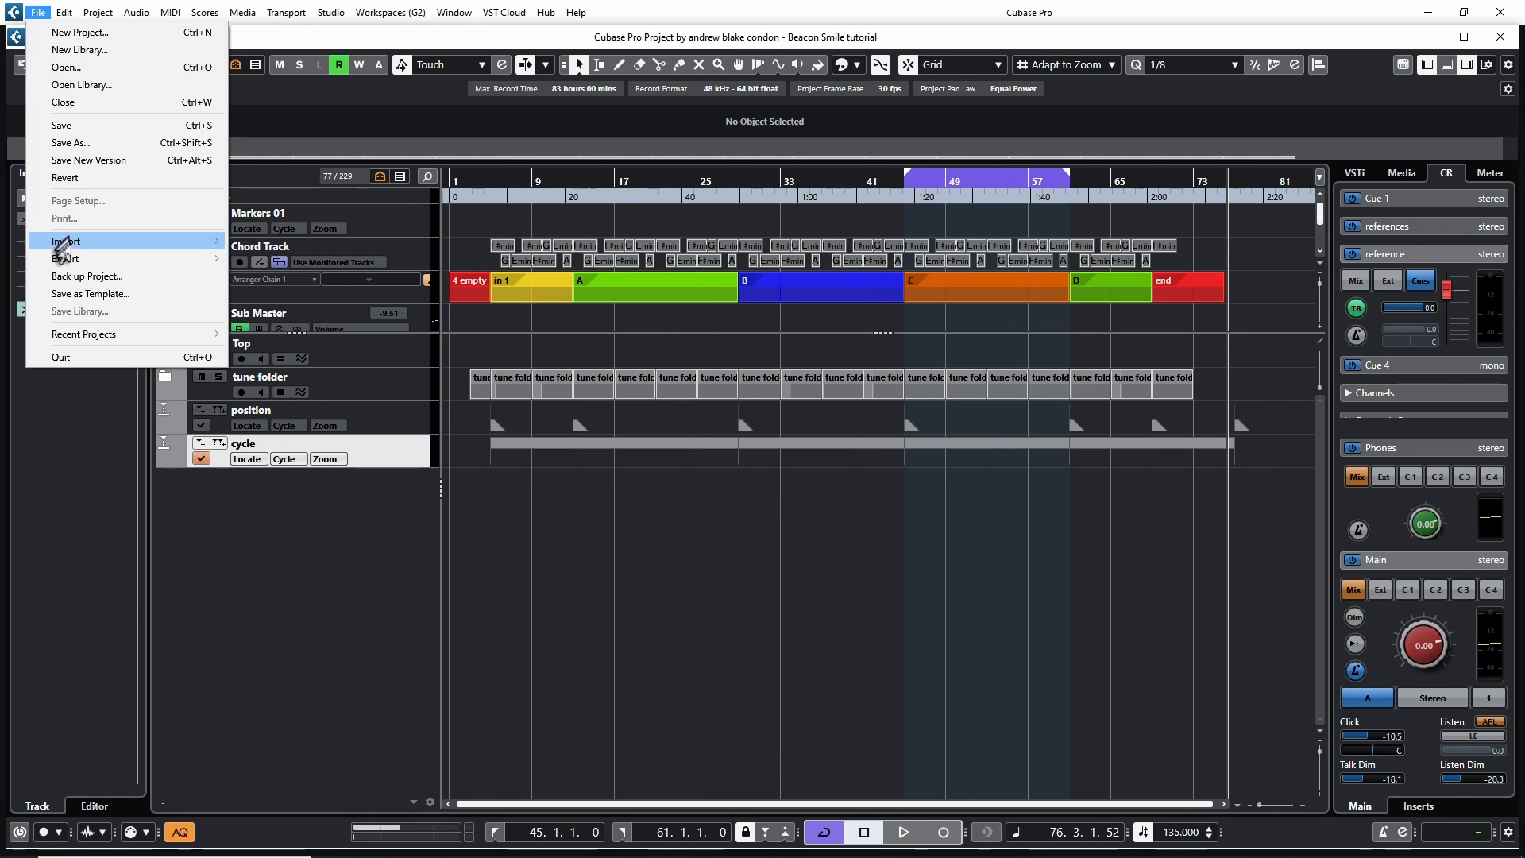
{"action": "mouse_move", "coordinate": [83, 265]}
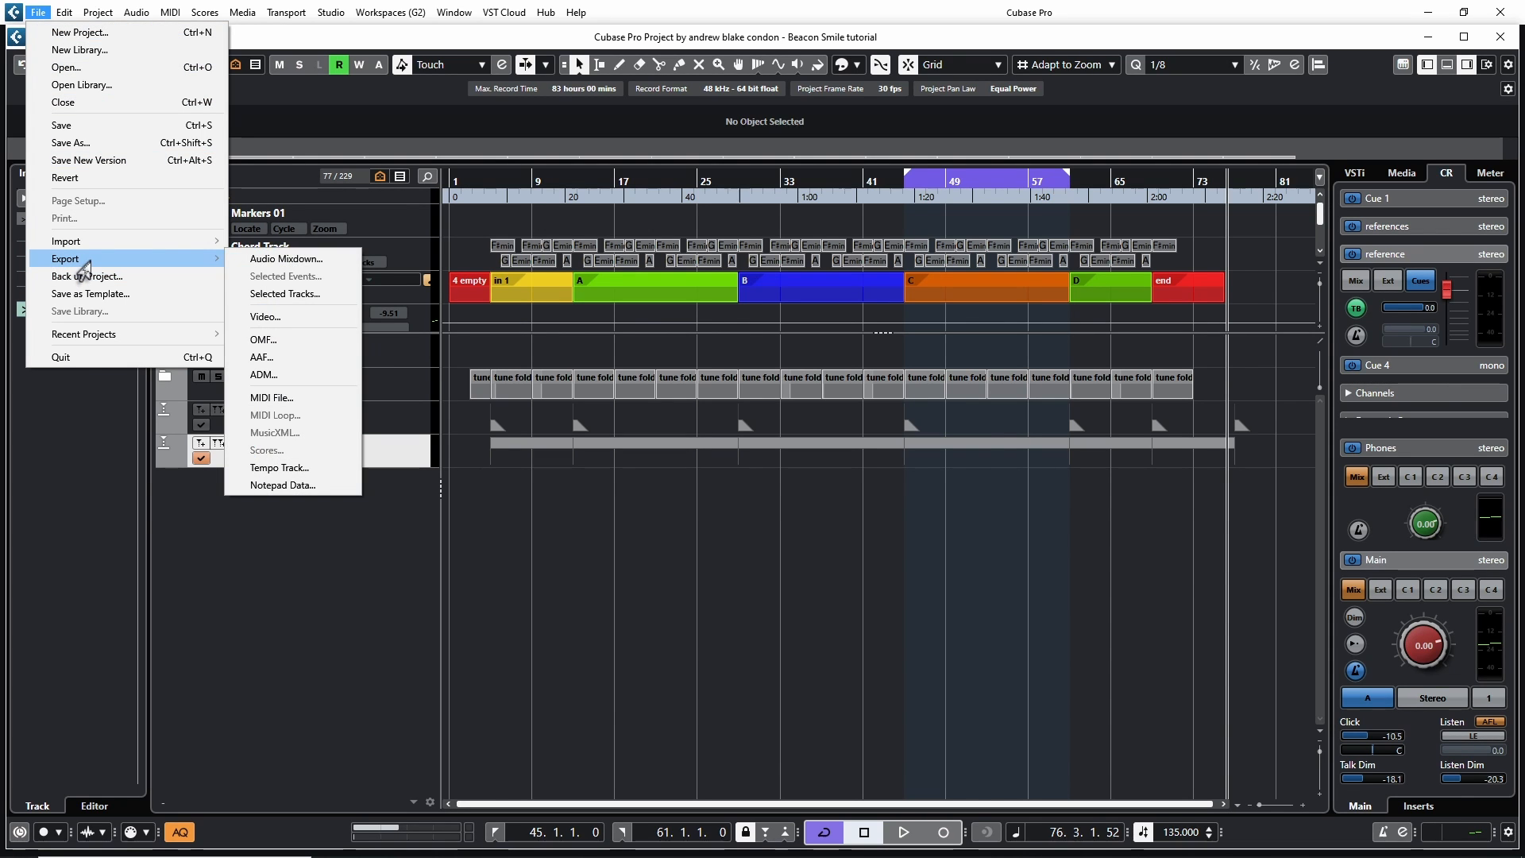
{"action": "left_click", "coordinate": [252, 266]}
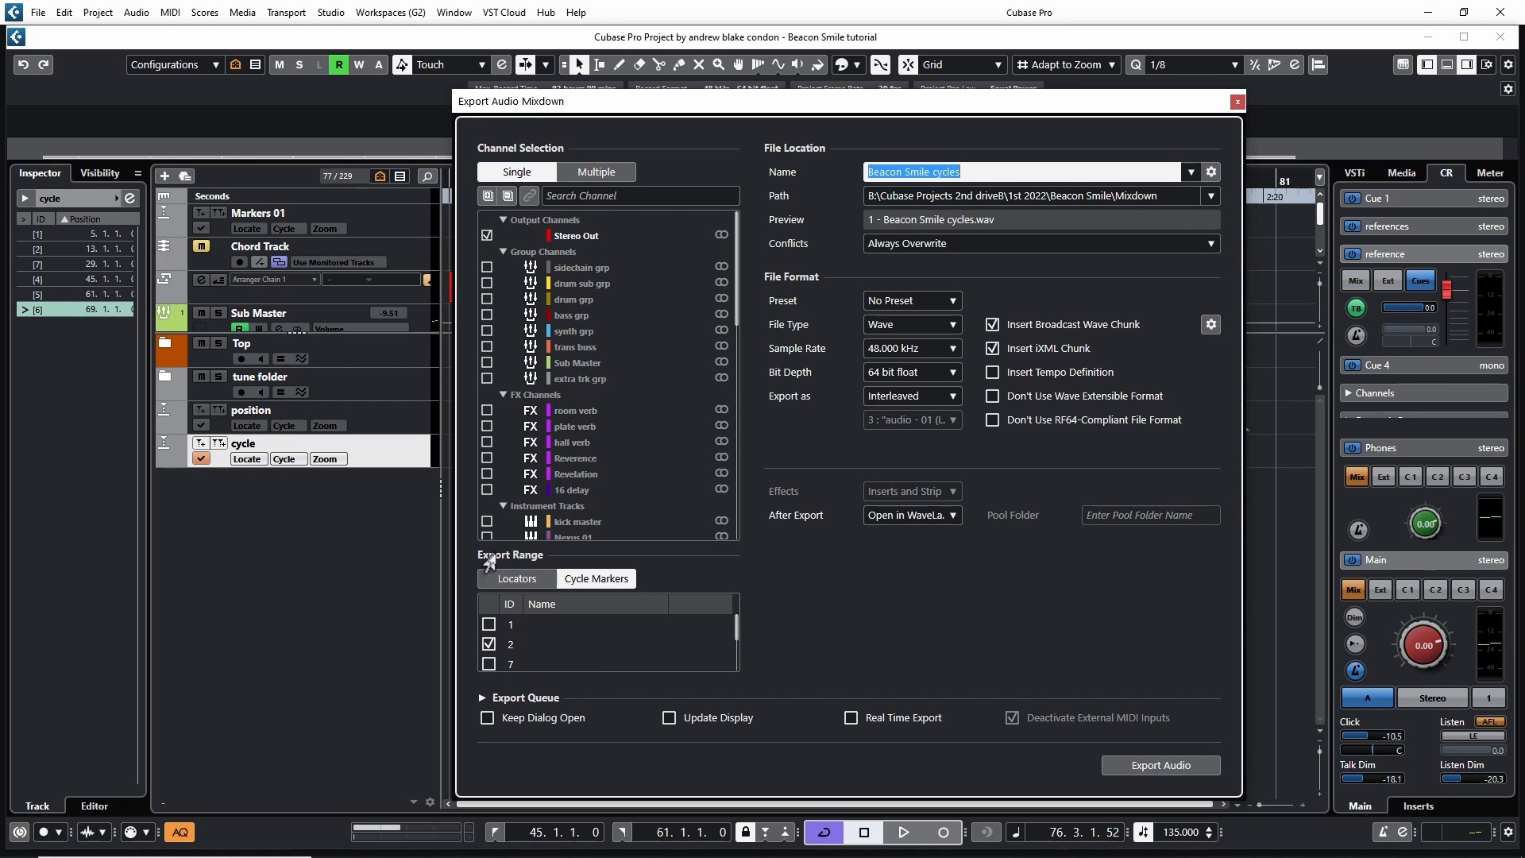
{"action": "left_click", "coordinate": [514, 578]}
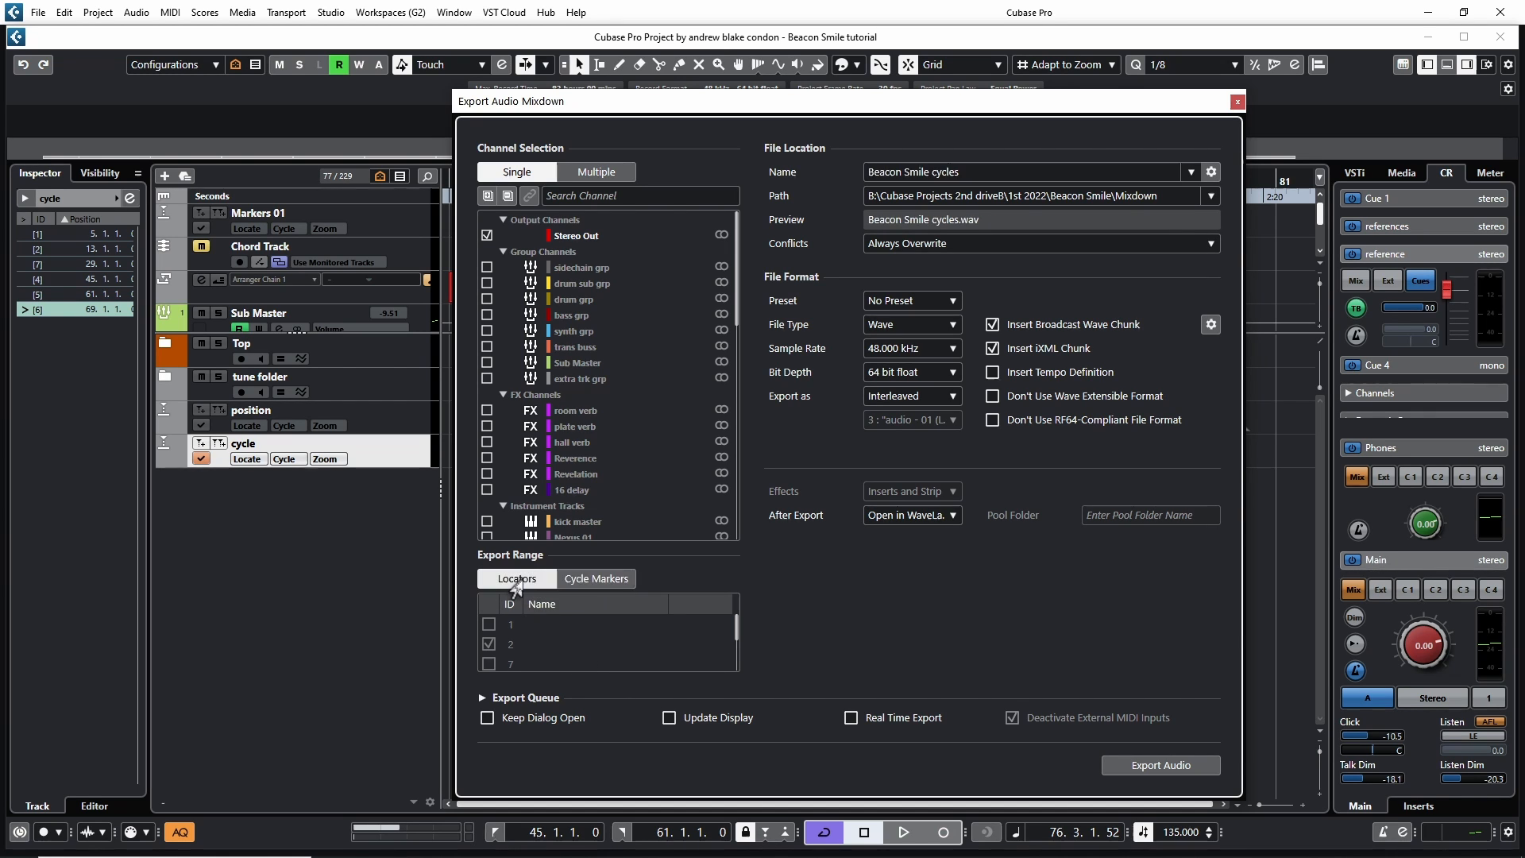
{"action": "left_click", "coordinate": [569, 582]}
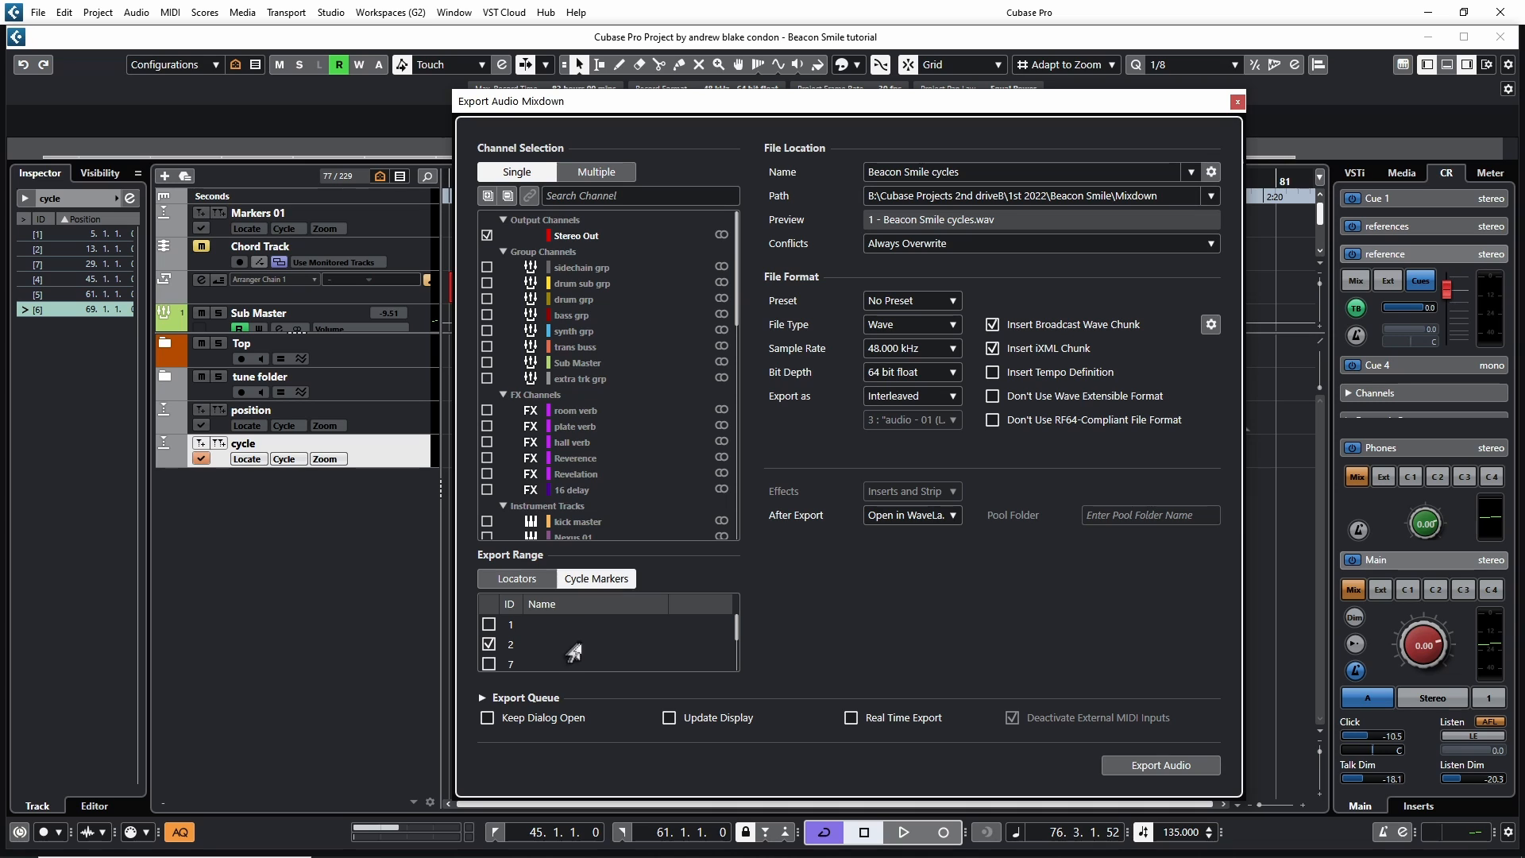
Tick all the cycle markers in the export range list for export
{"action": "scroll", "coordinate": [572, 649], "scroll_direction": "down", "scroll_amount": 2}
{"action": "scroll", "coordinate": [558, 660], "scroll_direction": "up", "scroll_amount": 2}
{"action": "scroll", "coordinate": [552, 656], "scroll_direction": "down", "scroll_amount": 1}
{"action": "scroll", "coordinate": [548, 653], "scroll_direction": "up", "scroll_amount": 2}
{"action": "left_click", "coordinate": [487, 643]}
{"action": "left_click", "coordinate": [487, 625]}
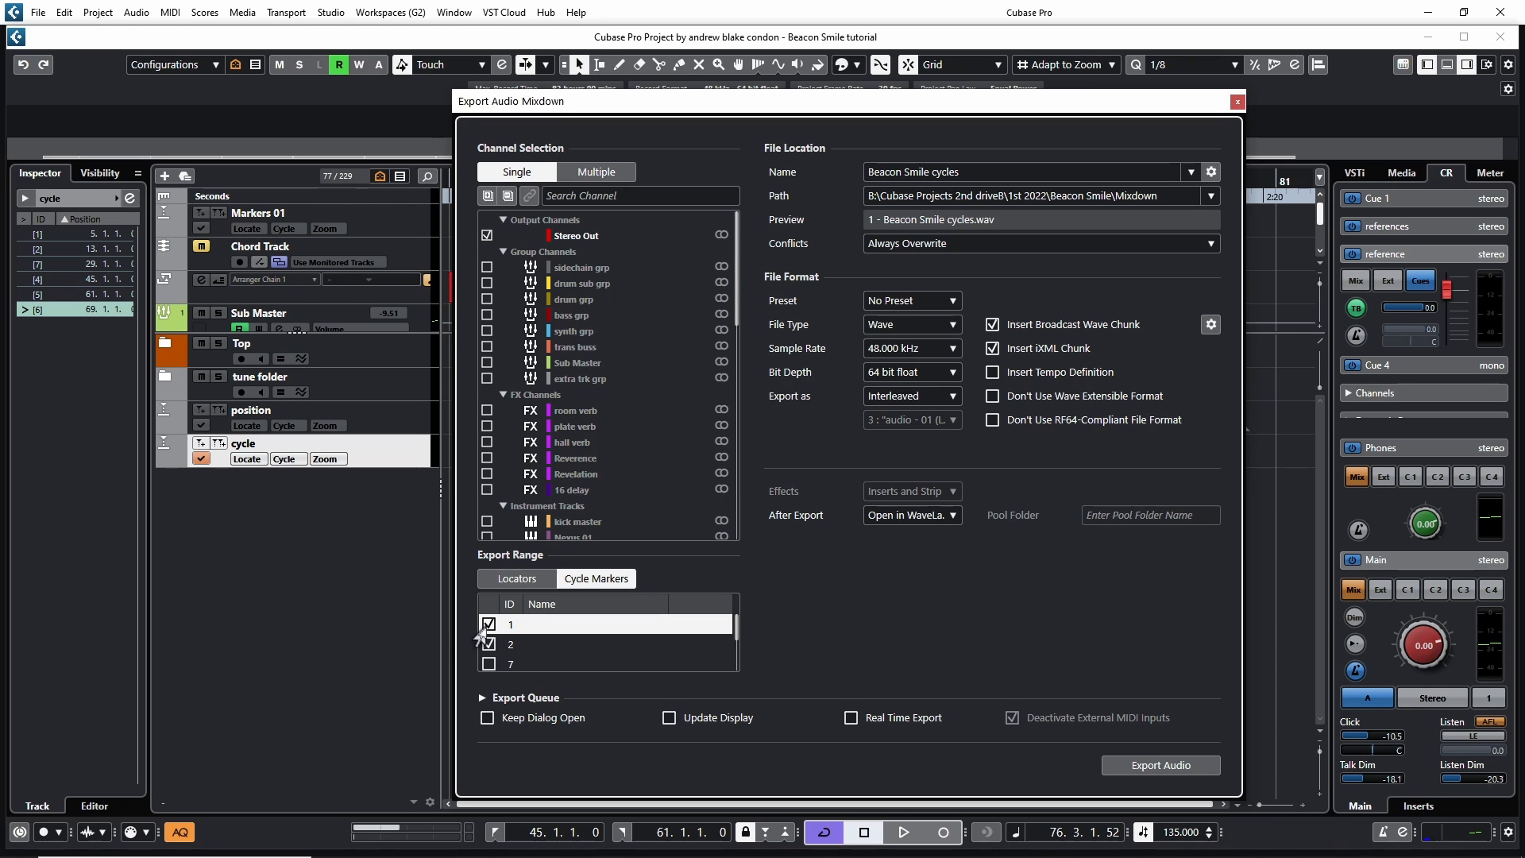
{"action": "left_click", "coordinate": [561, 662]}
{"action": "left_click", "coordinate": [529, 630]}
{"action": "left_click_drag", "start_coordinate": [529, 627], "coordinate": [534, 716]}
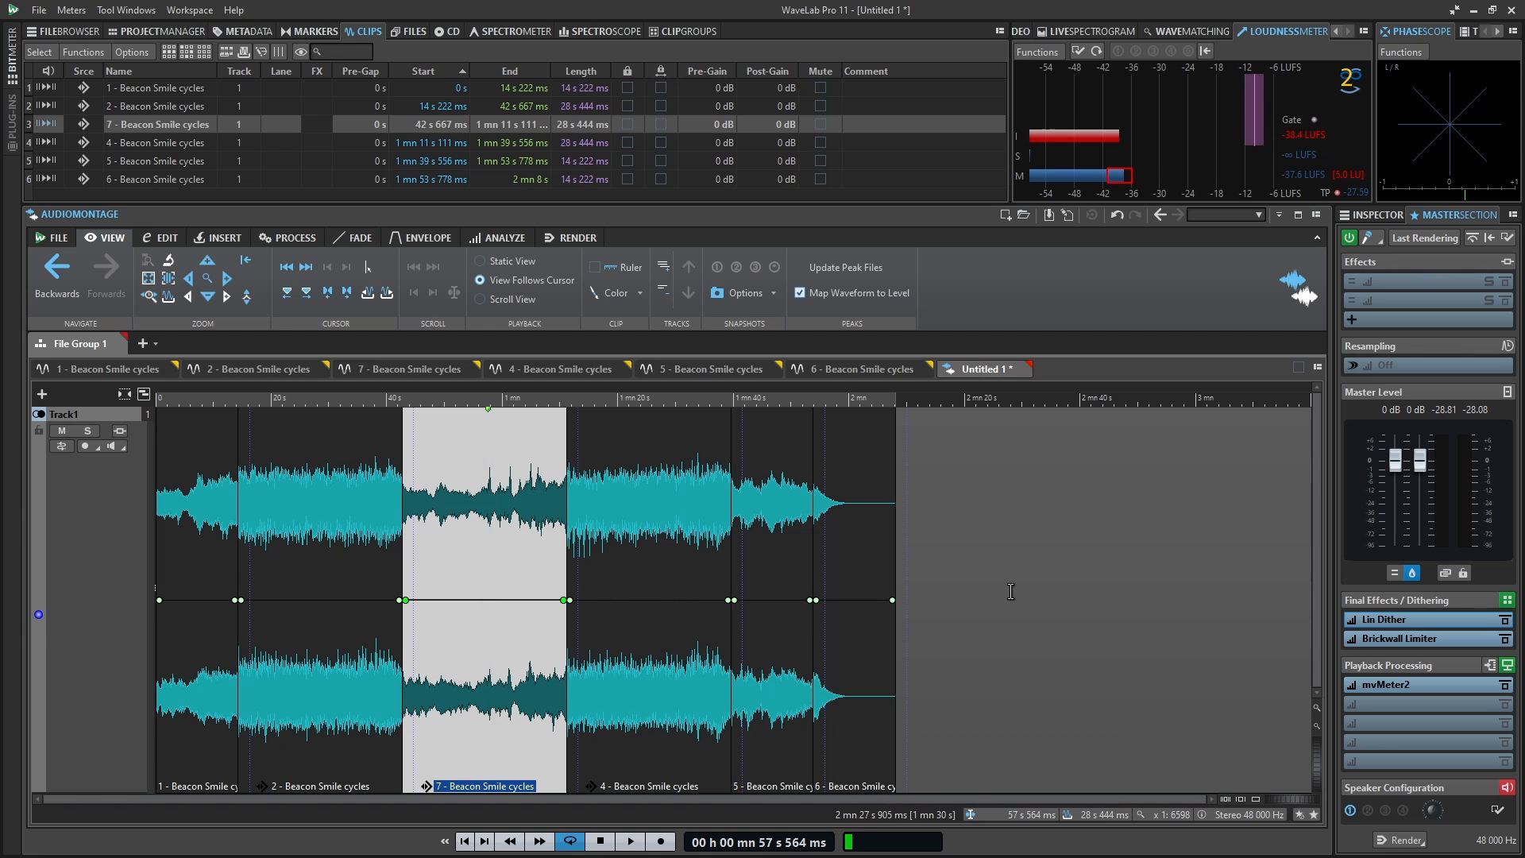
Select the fourth Beacon Smile cycles clip in the WaveLab audio montage
{"action": "left_click", "coordinate": [652, 543]}
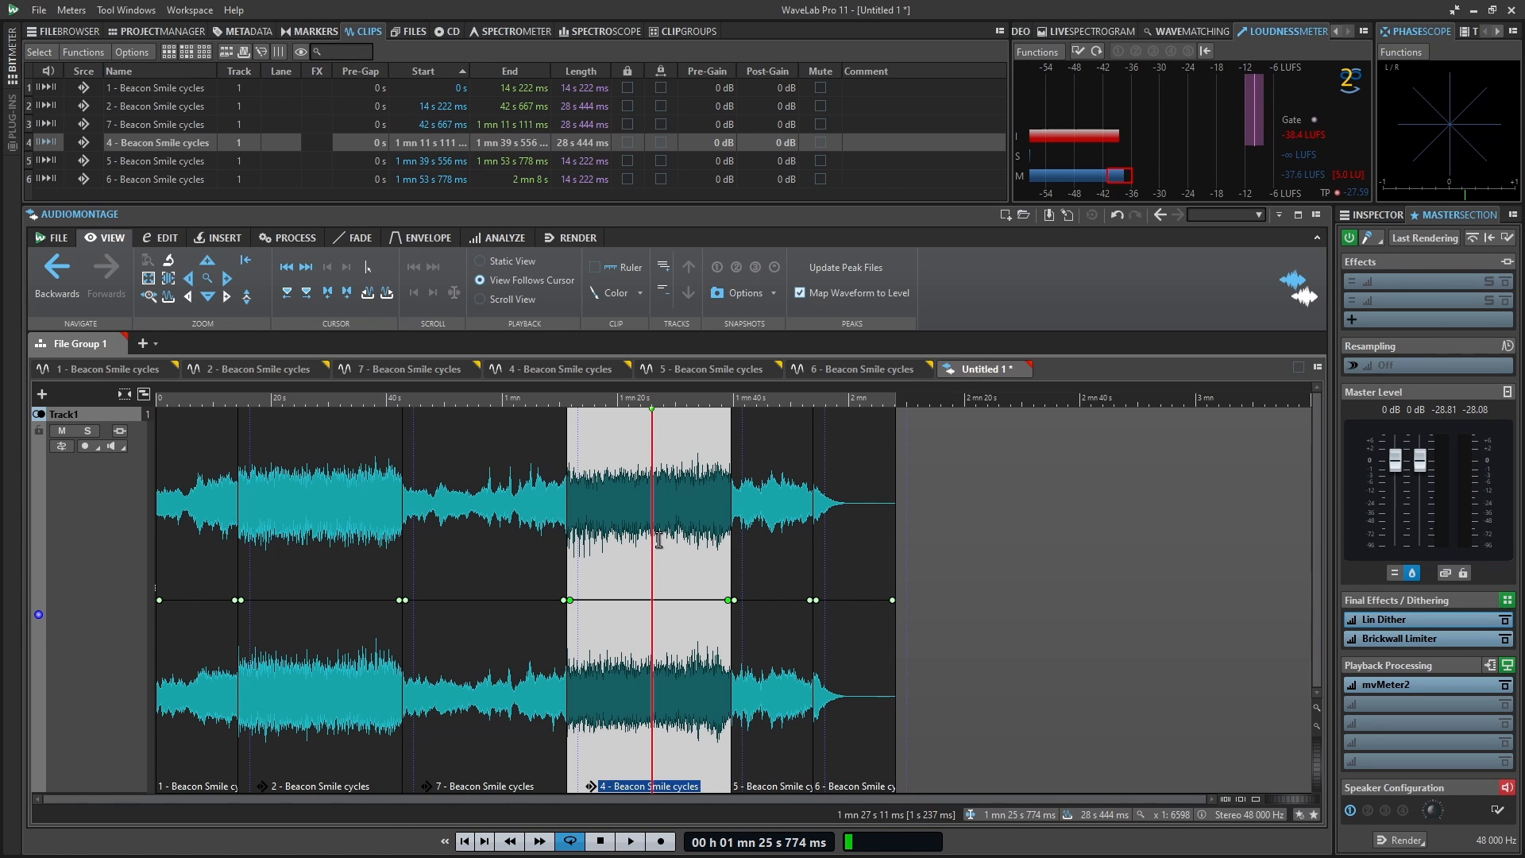
Play back the montage and select the Beacon Smile cycle clips one after another to audition each section
{"action": "left_click", "coordinate": [767, 548]}
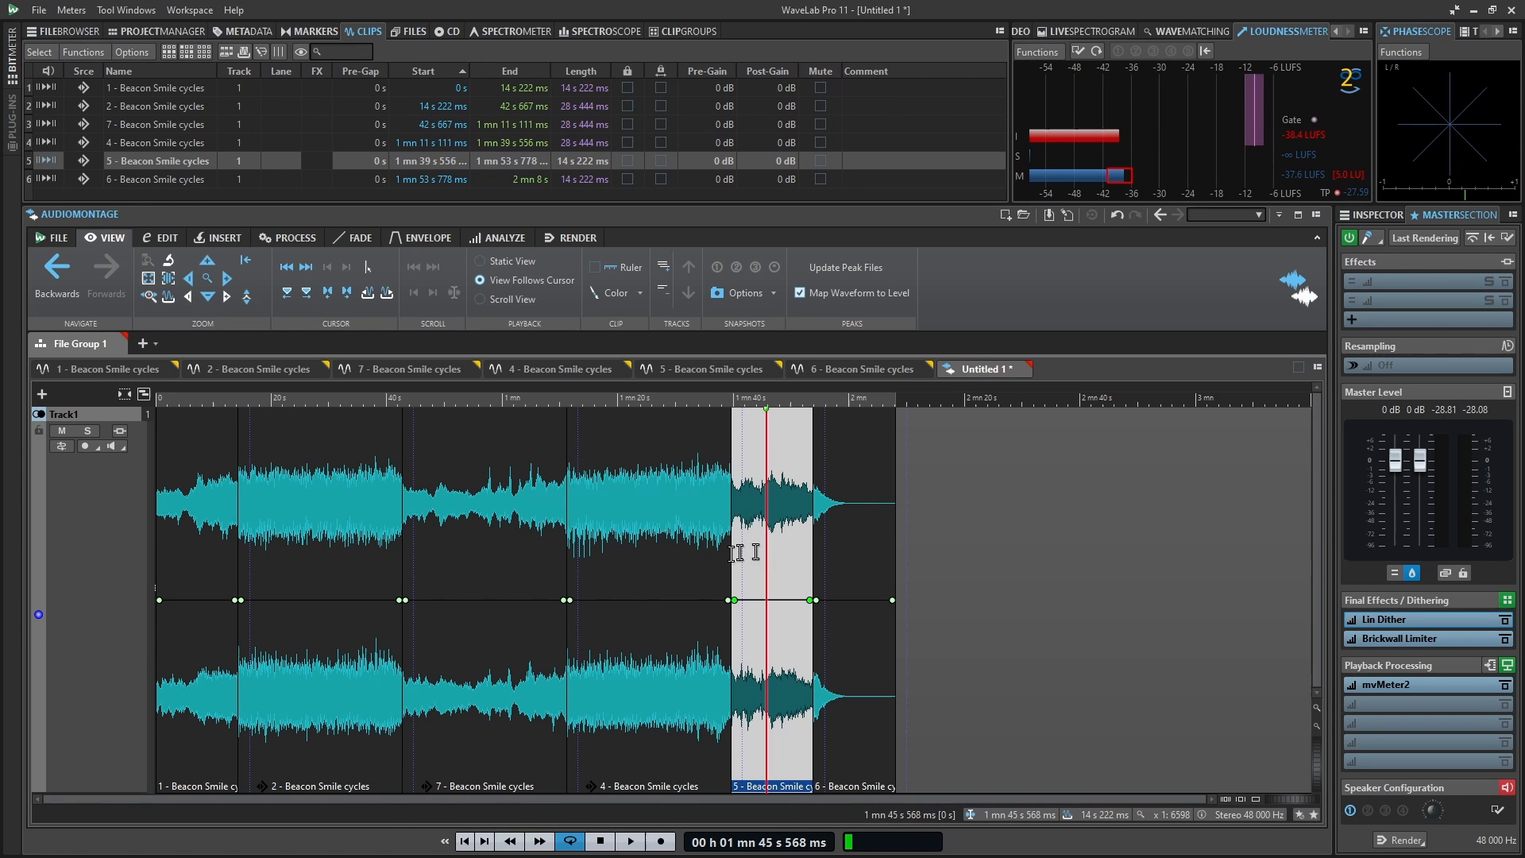
{"action": "left_click", "coordinate": [482, 543]}
{"action": "left_click", "coordinate": [323, 545]}
{"action": "key", "text": "space"}
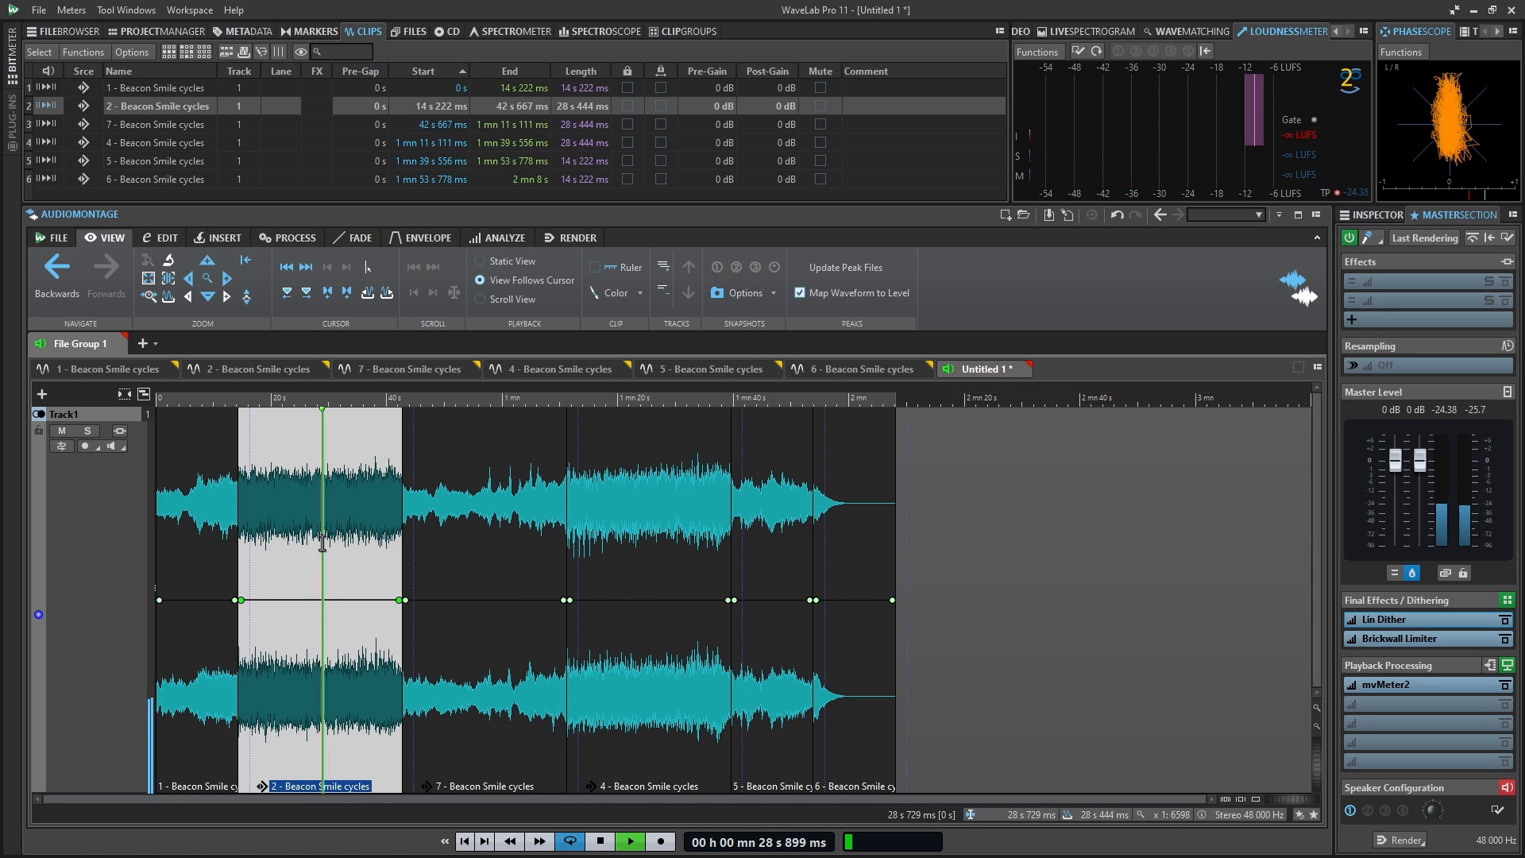
{"action": "left_click", "coordinate": [475, 531]}
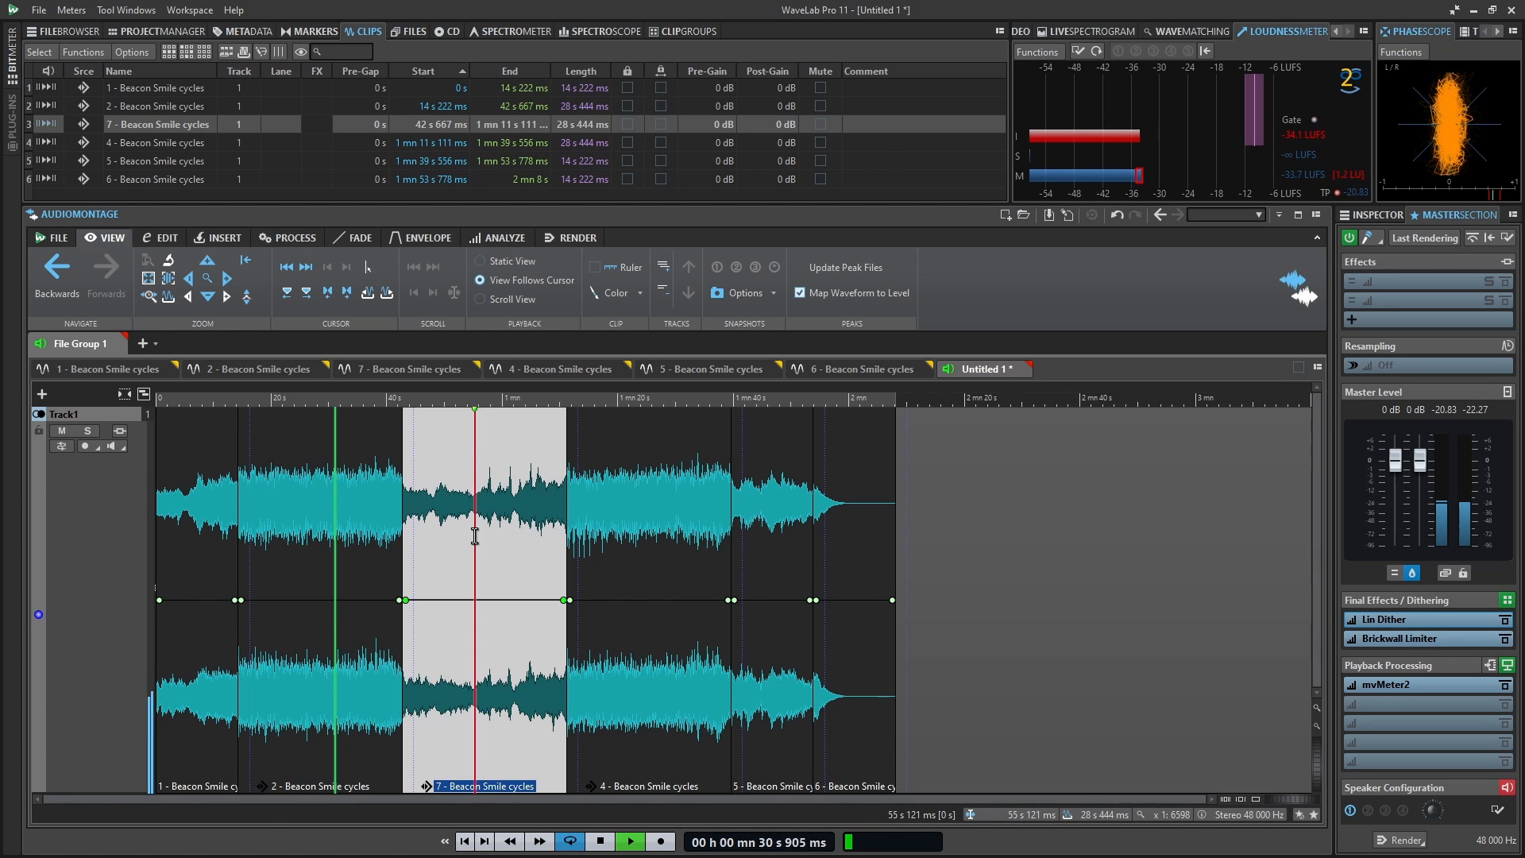
{"action": "left_click", "coordinate": [577, 531]}
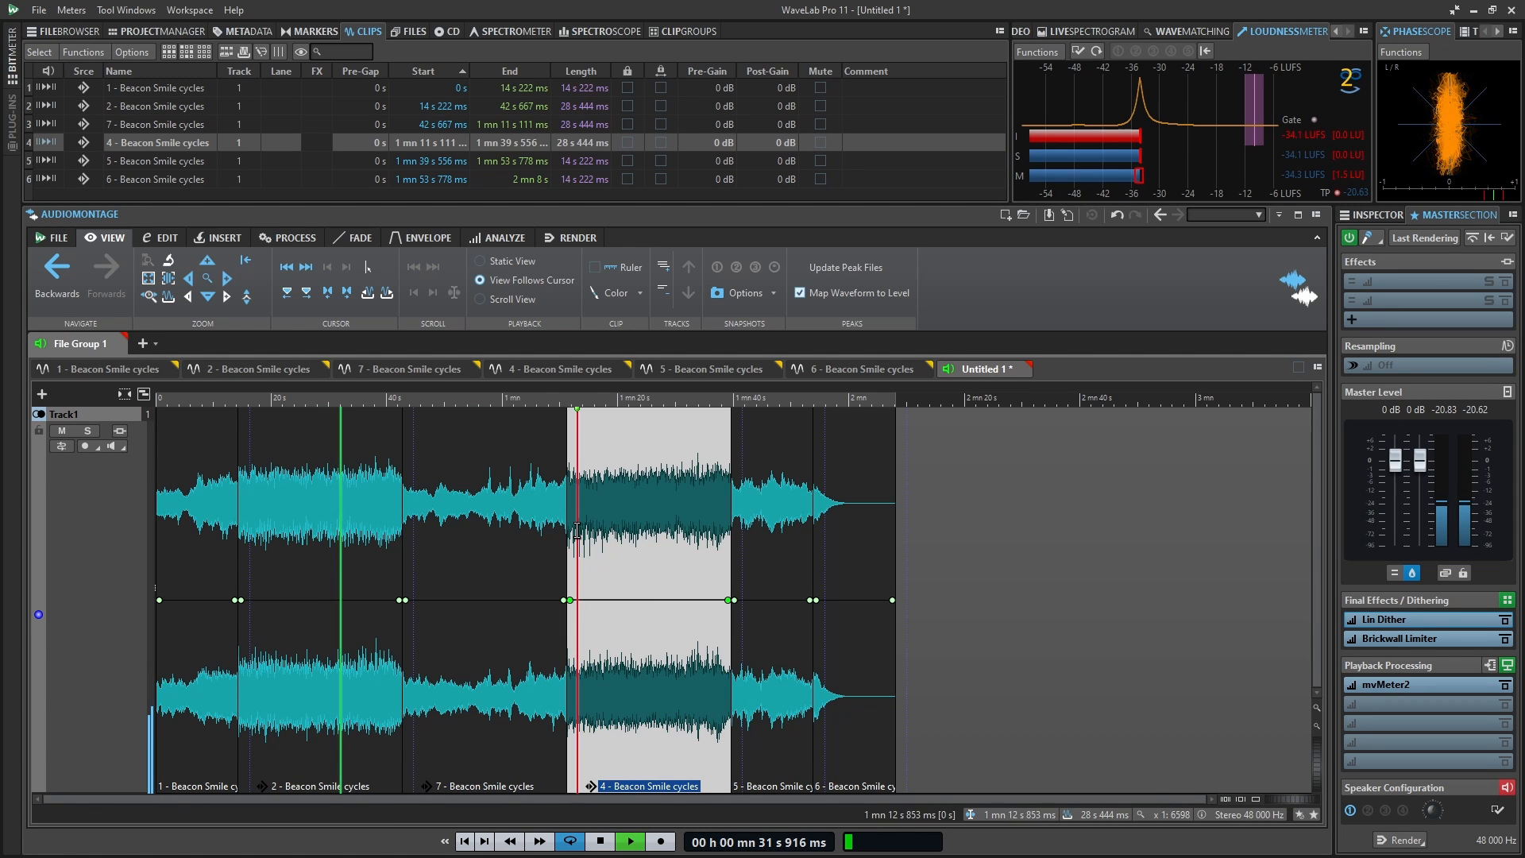
{"action": "left_click", "coordinate": [752, 537]}
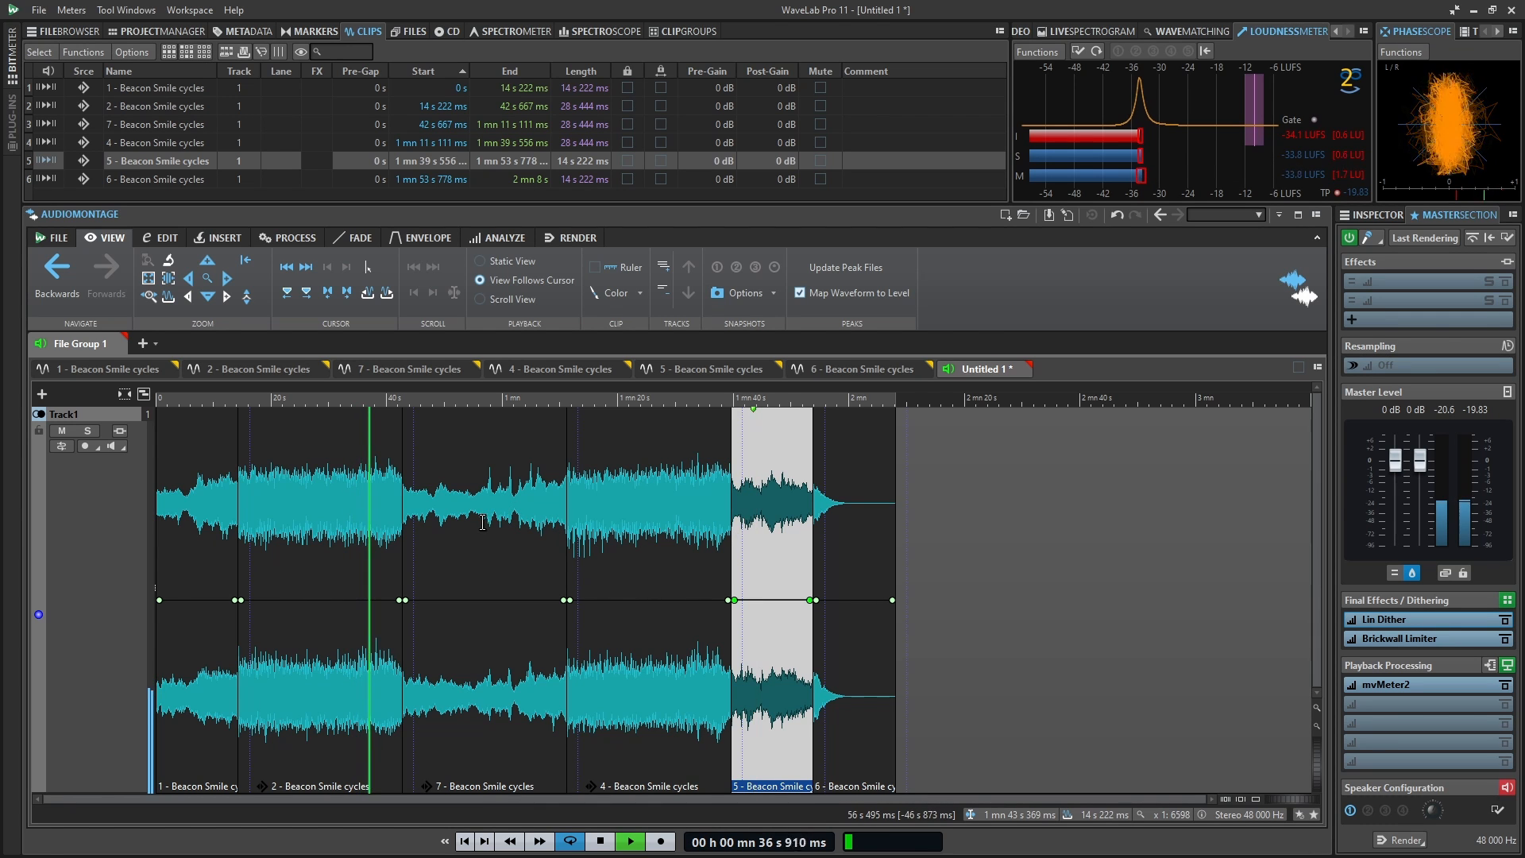
{"action": "key", "text": "space"}
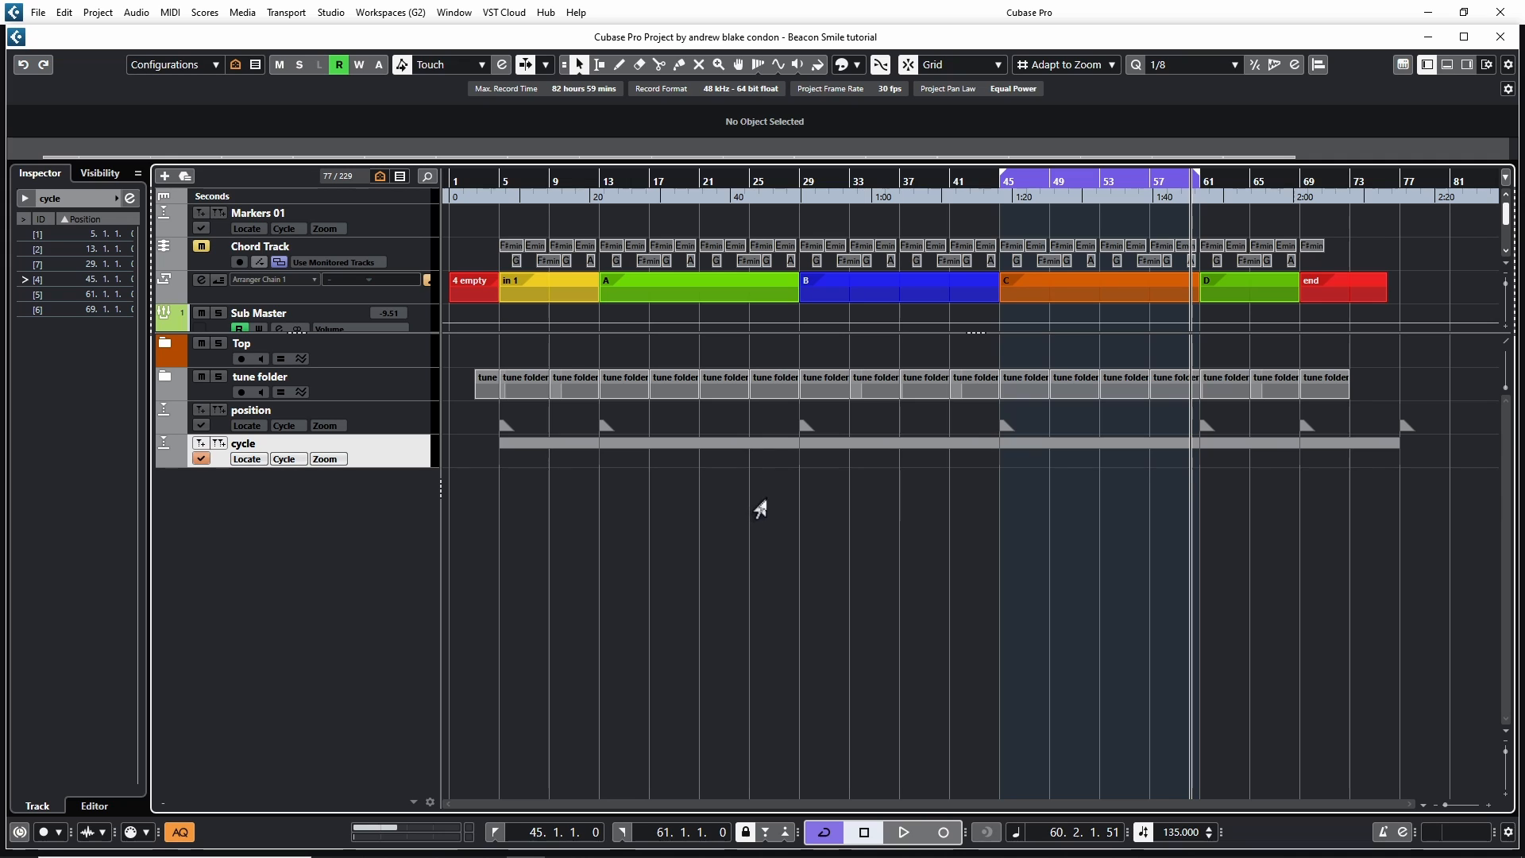
Erase the cycle markers from bar 29 onwards on the cycle track with the Erase tool
{"action": "right_click", "coordinate": [760, 508]}
{"action": "left_click", "coordinate": [828, 502]}
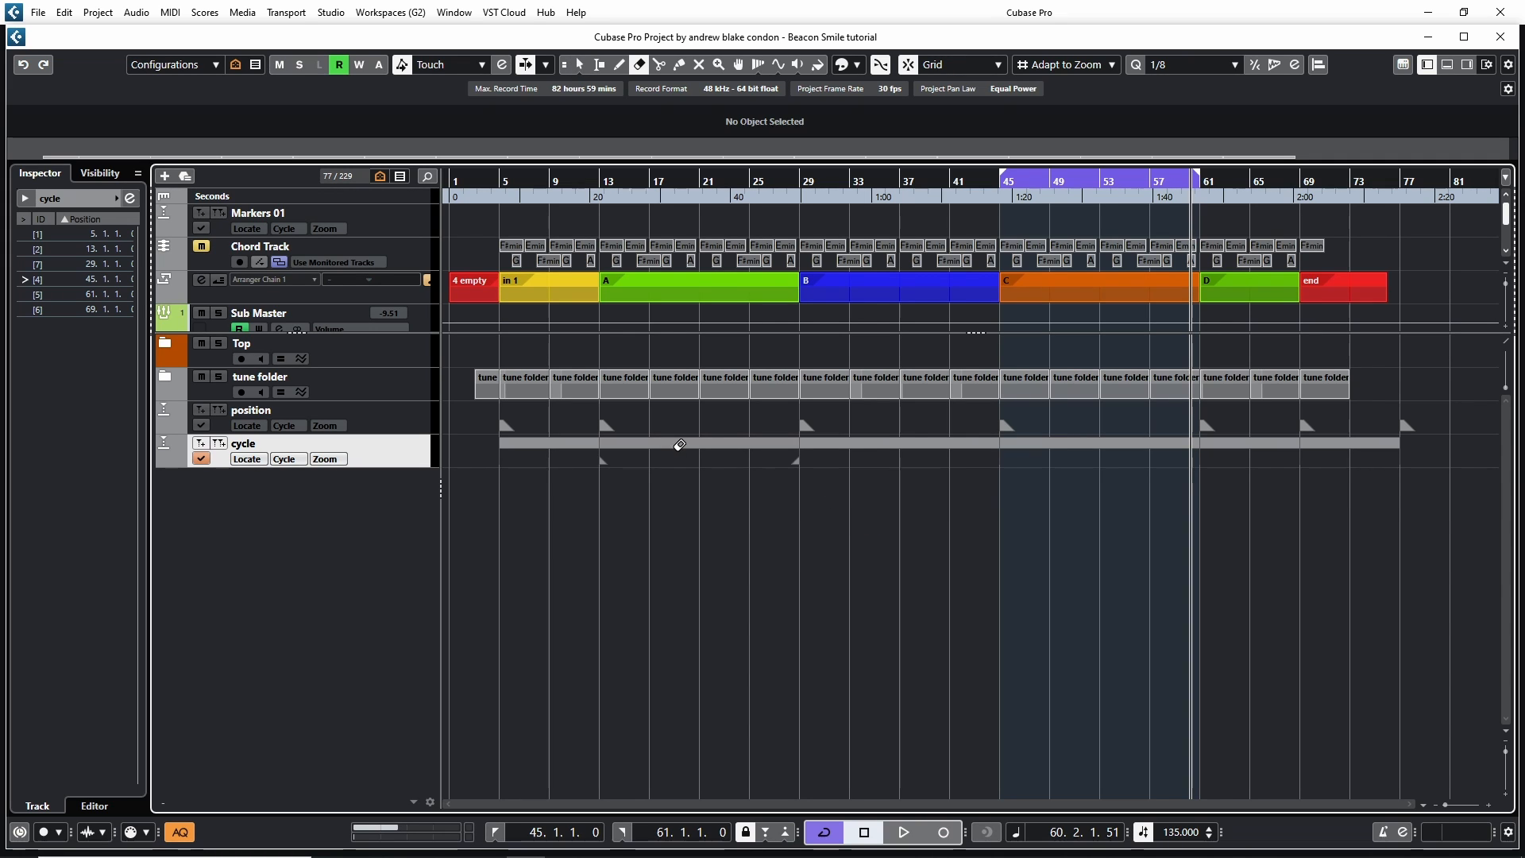
{"action": "left_click", "coordinate": [680, 445]}
{"action": "key", "text": "ctrl+z"}
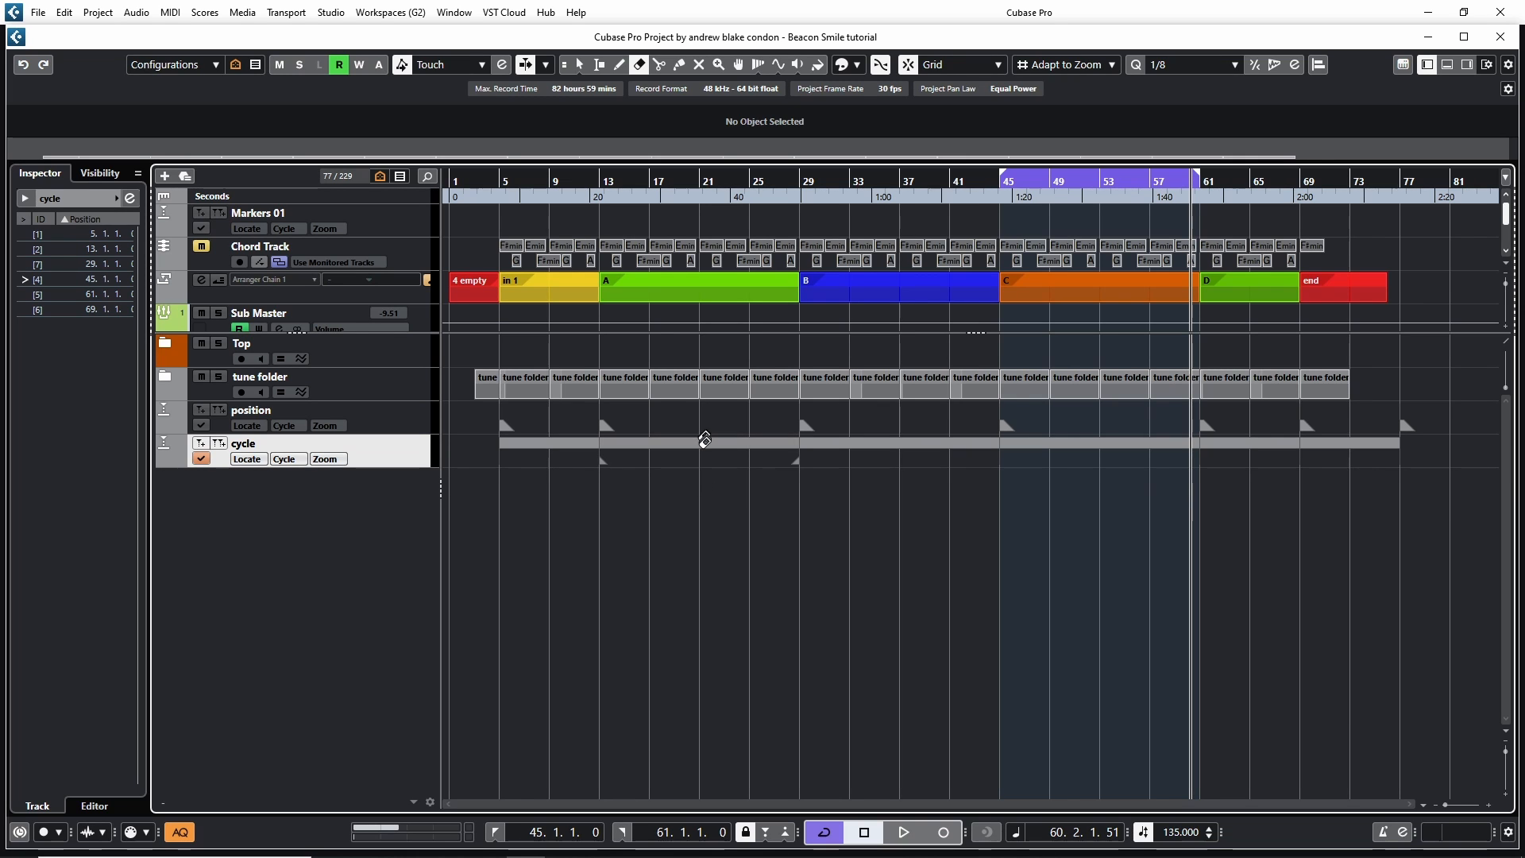
{"action": "left_click", "coordinate": [706, 442], "text": "alt"}
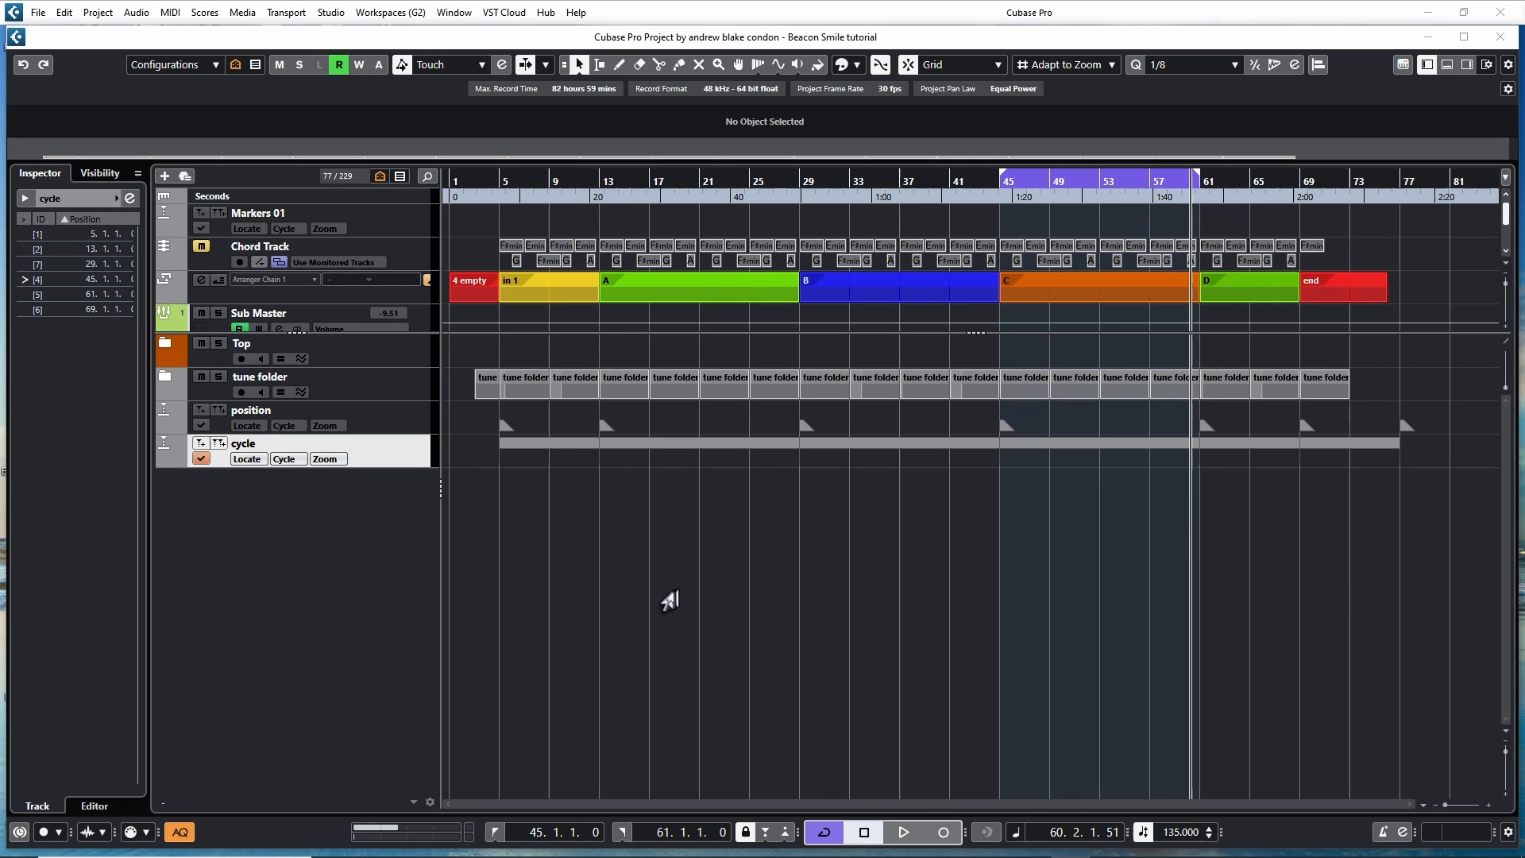
{"action": "left_click", "coordinate": [670, 598]}
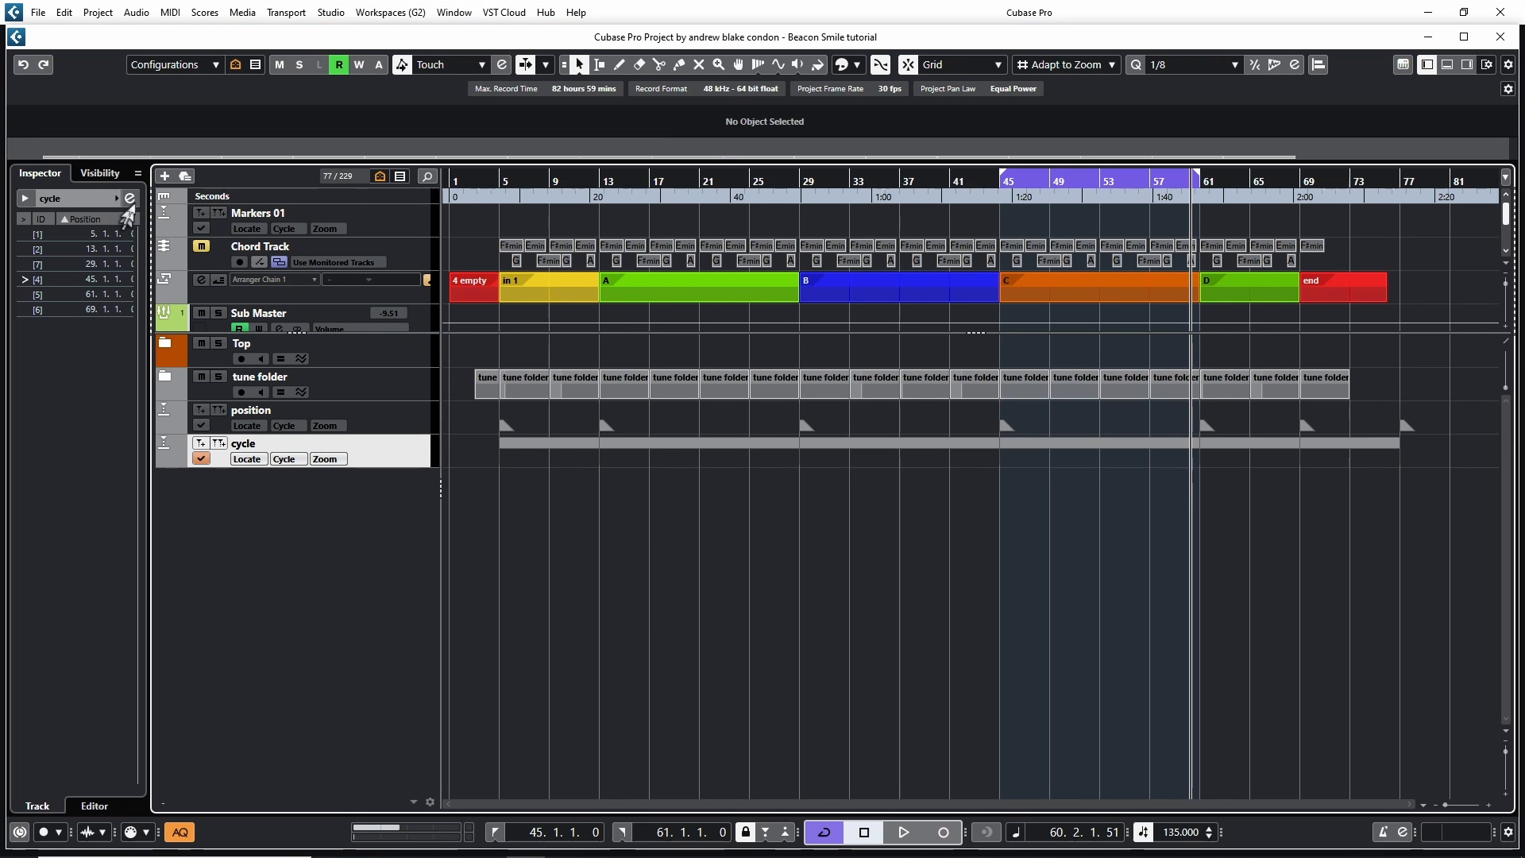
Open the Markers window to review the cycle marker list
{"action": "left_click", "coordinate": [125, 199]}
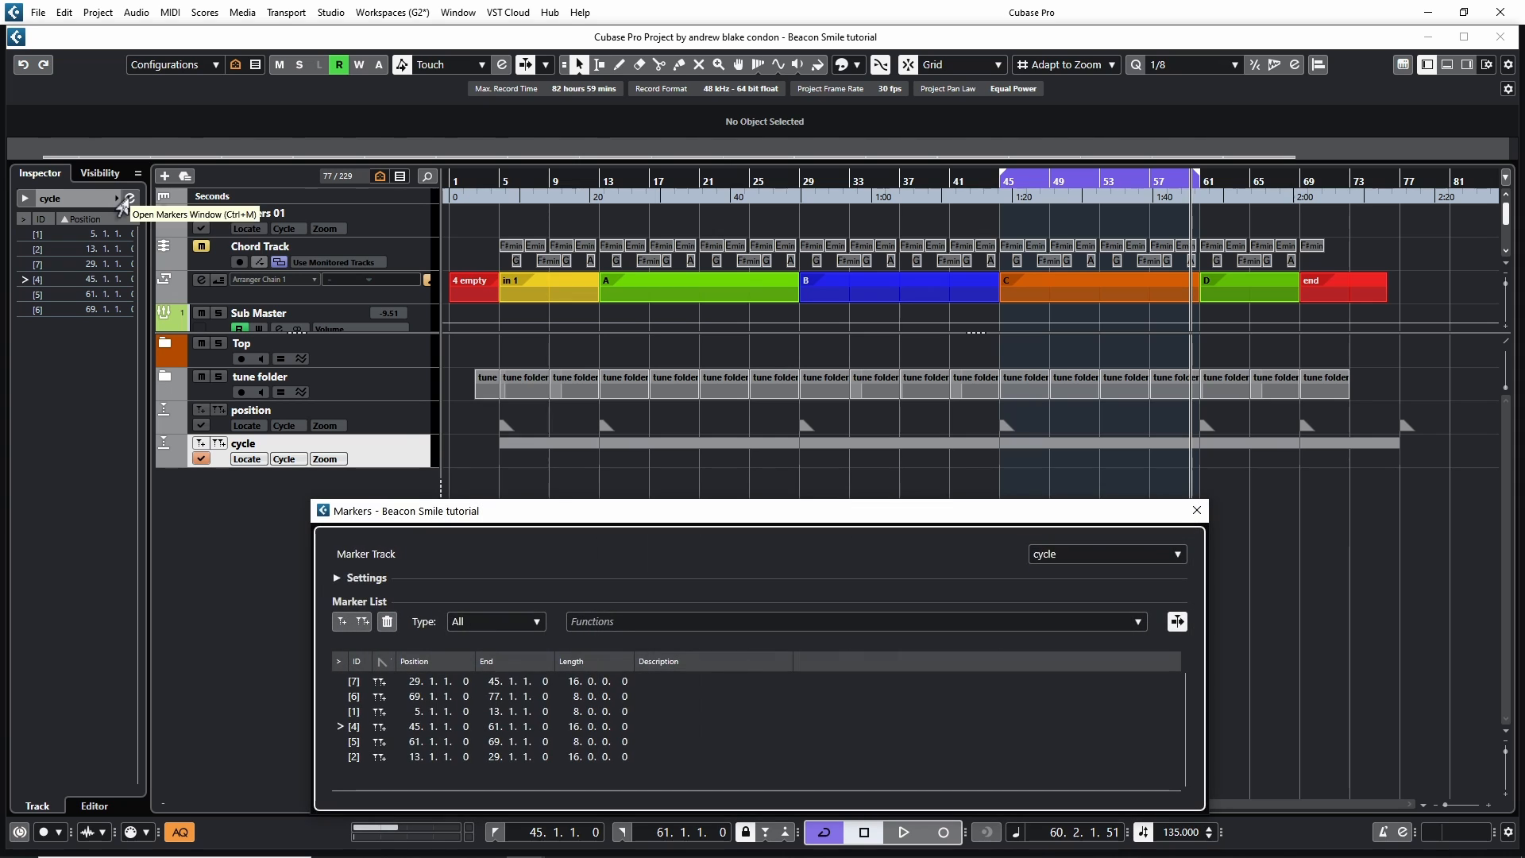
{"action": "left_click_drag", "start_coordinate": [553, 513], "coordinate": [591, 414]}
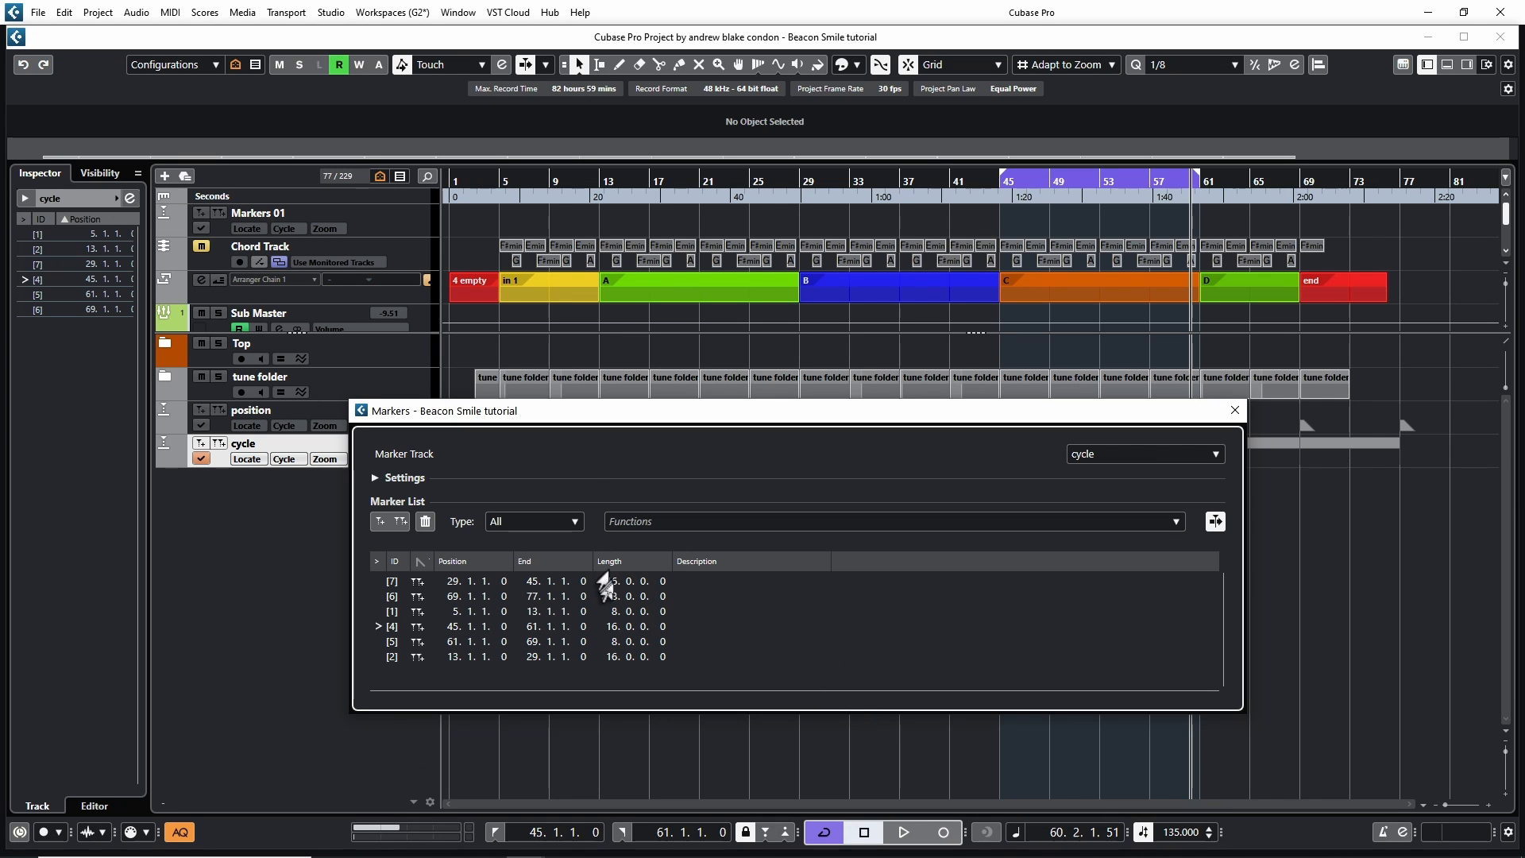
{"action": "left_click_drag", "start_coordinate": [732, 446], "coordinate": [683, 487]}
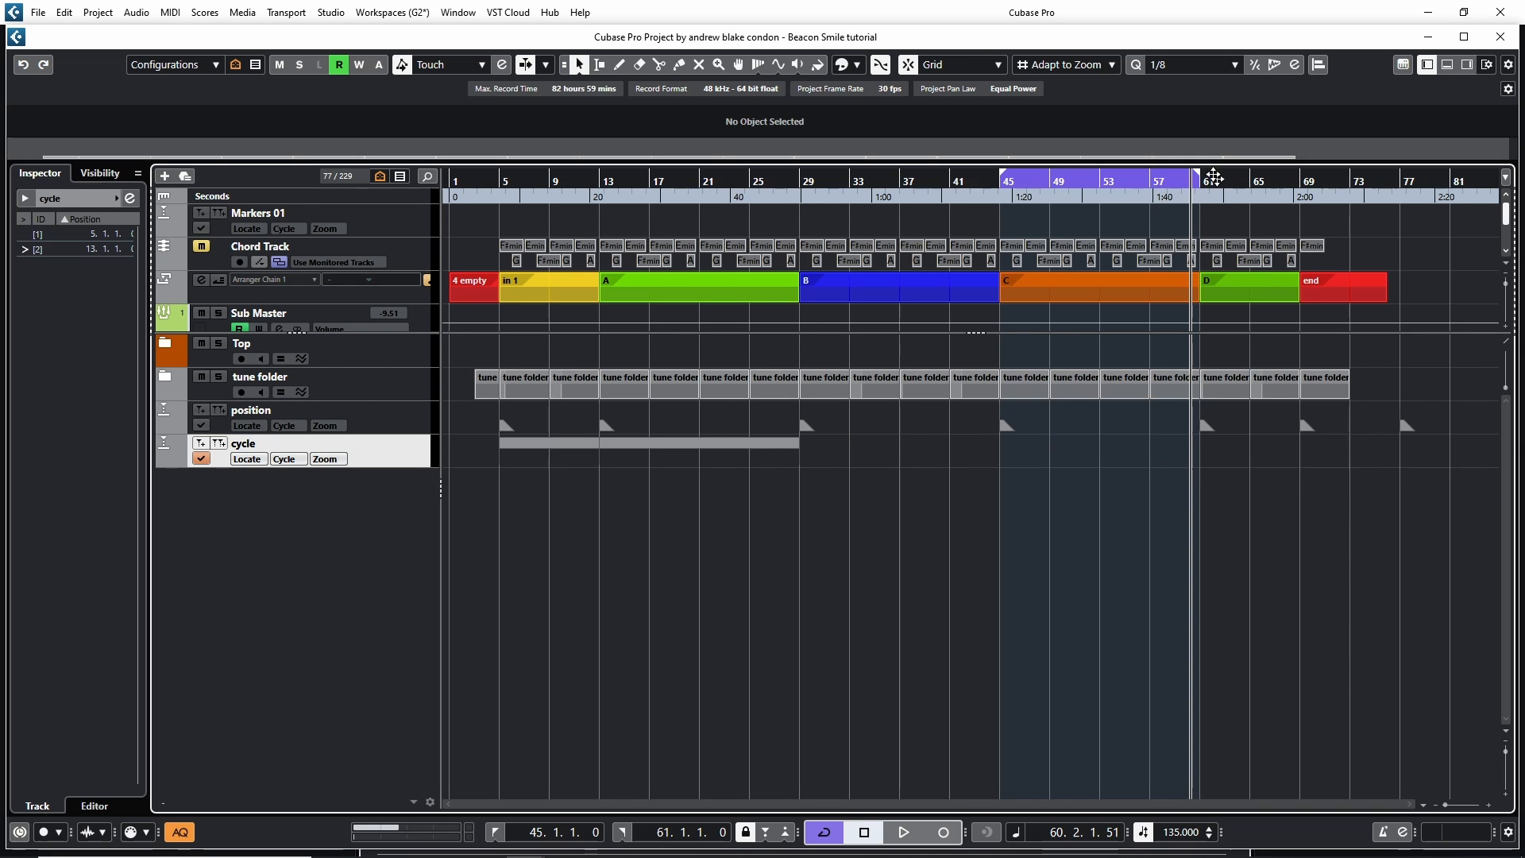
Place the project cursor at bar 61 and apply Move Markers to Cursor from the Markers window functions
{"action": "left_click", "coordinate": [1197, 184]}
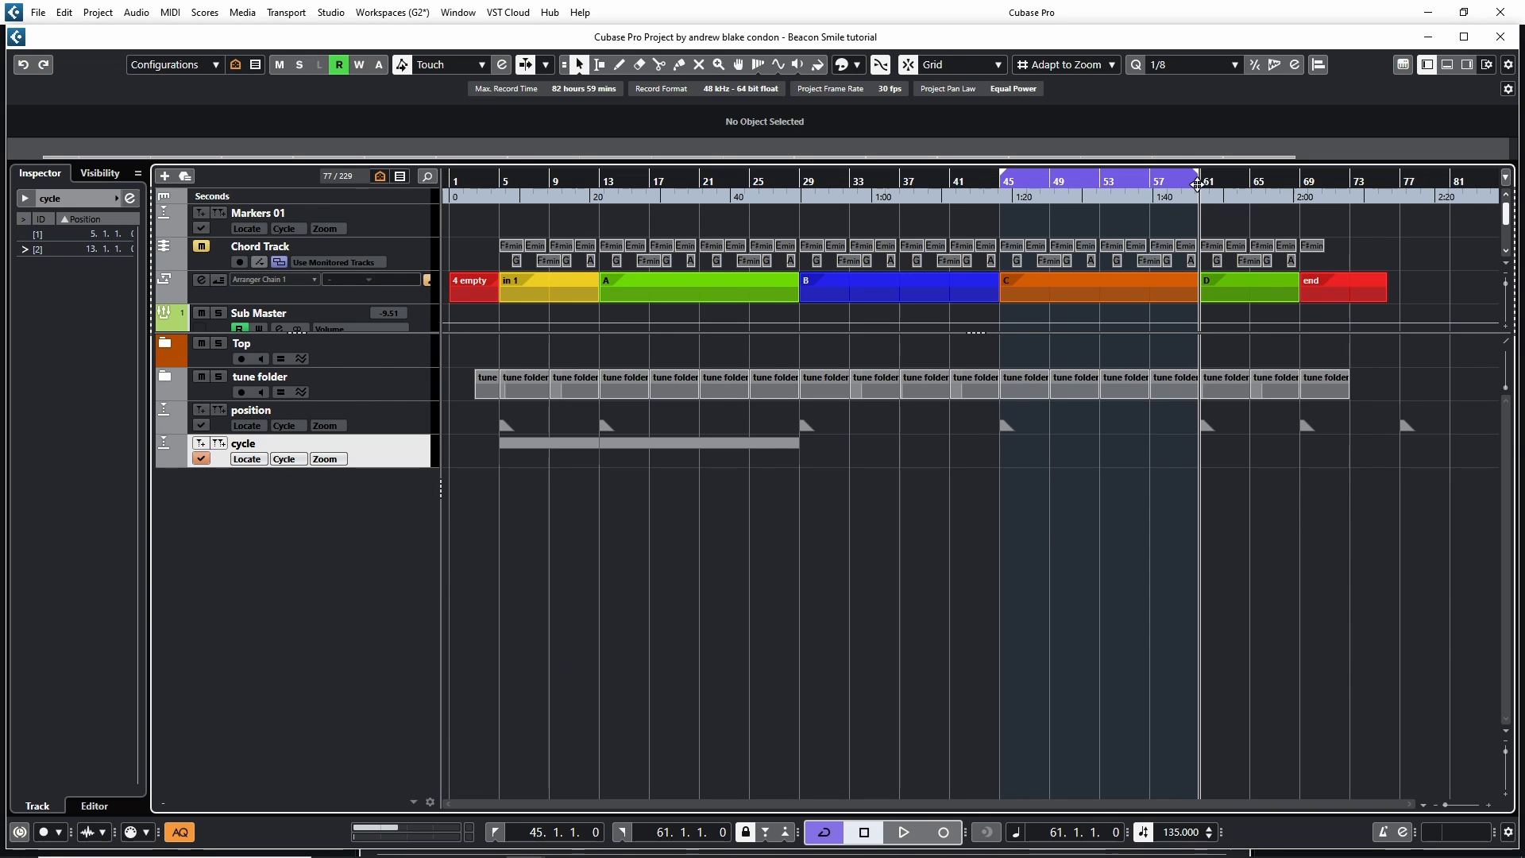
{"action": "key", "text": "ctrl+m"}
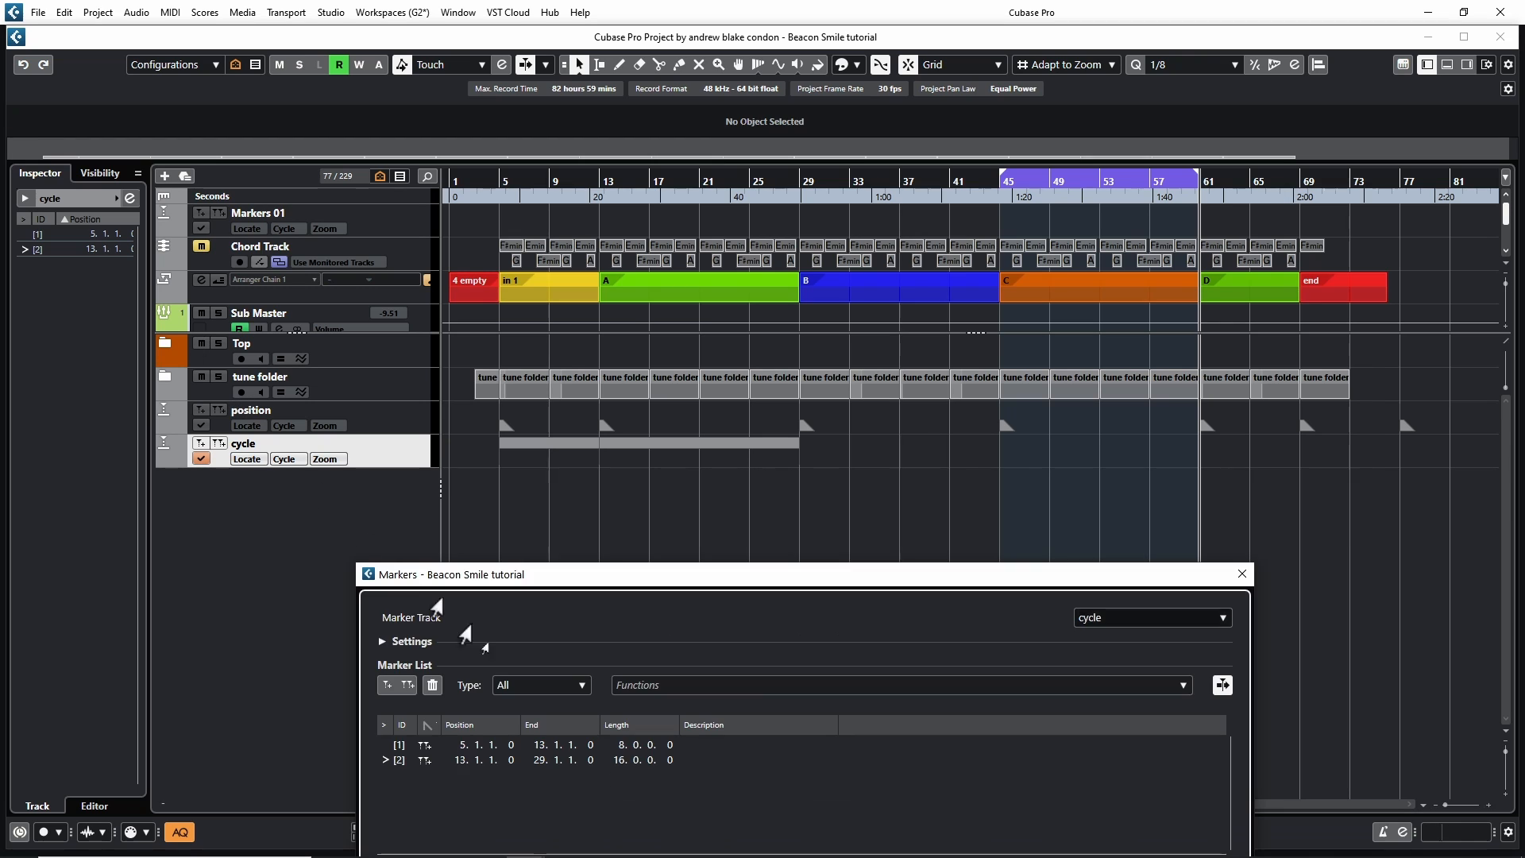
{"action": "left_click_drag", "start_coordinate": [720, 587], "coordinate": [558, 505]}
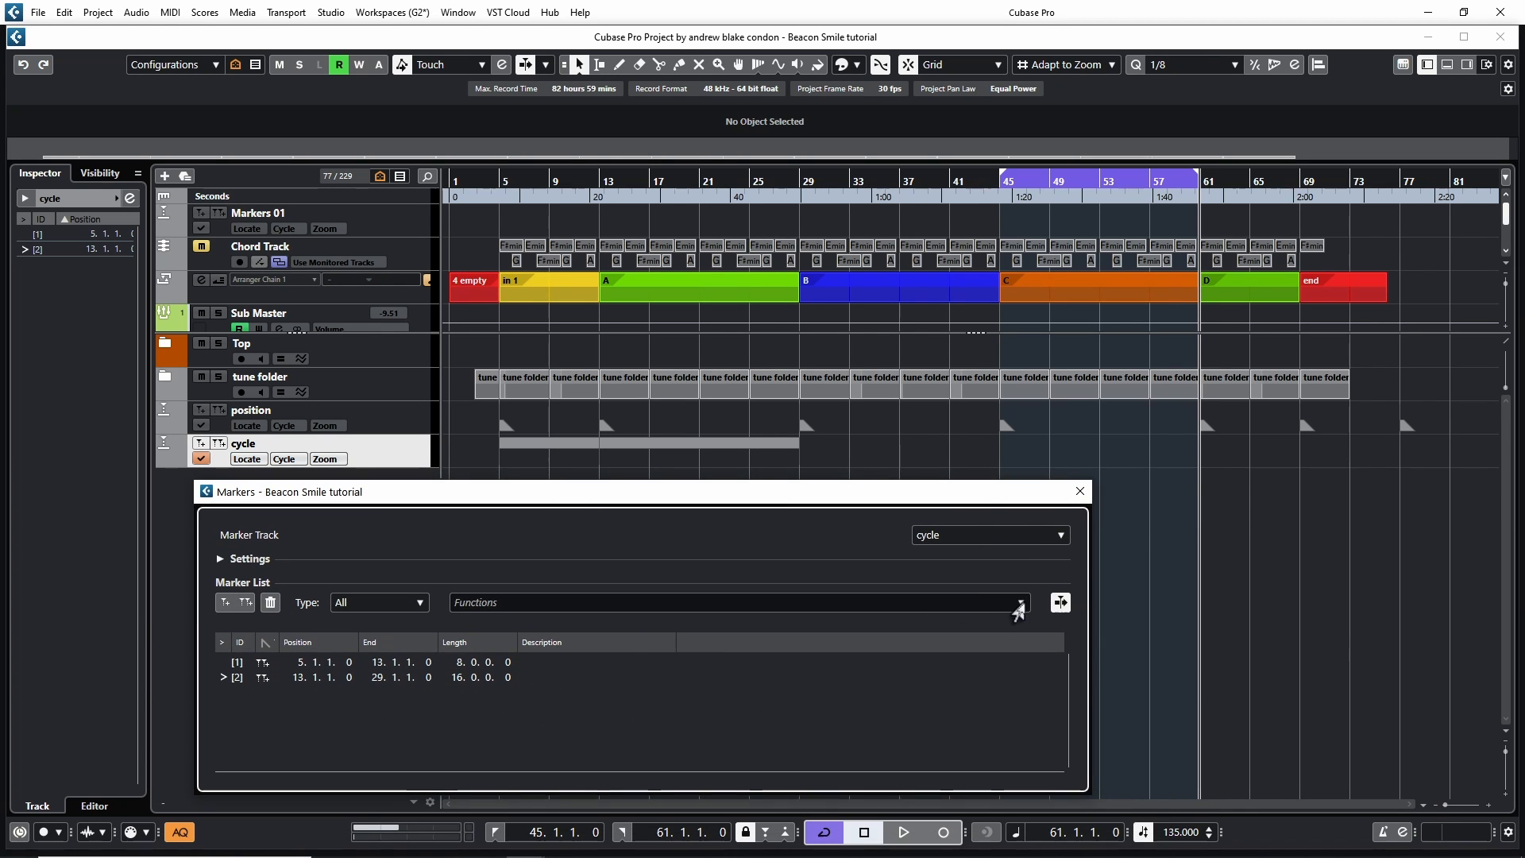
{"action": "left_click", "coordinate": [1020, 606]}
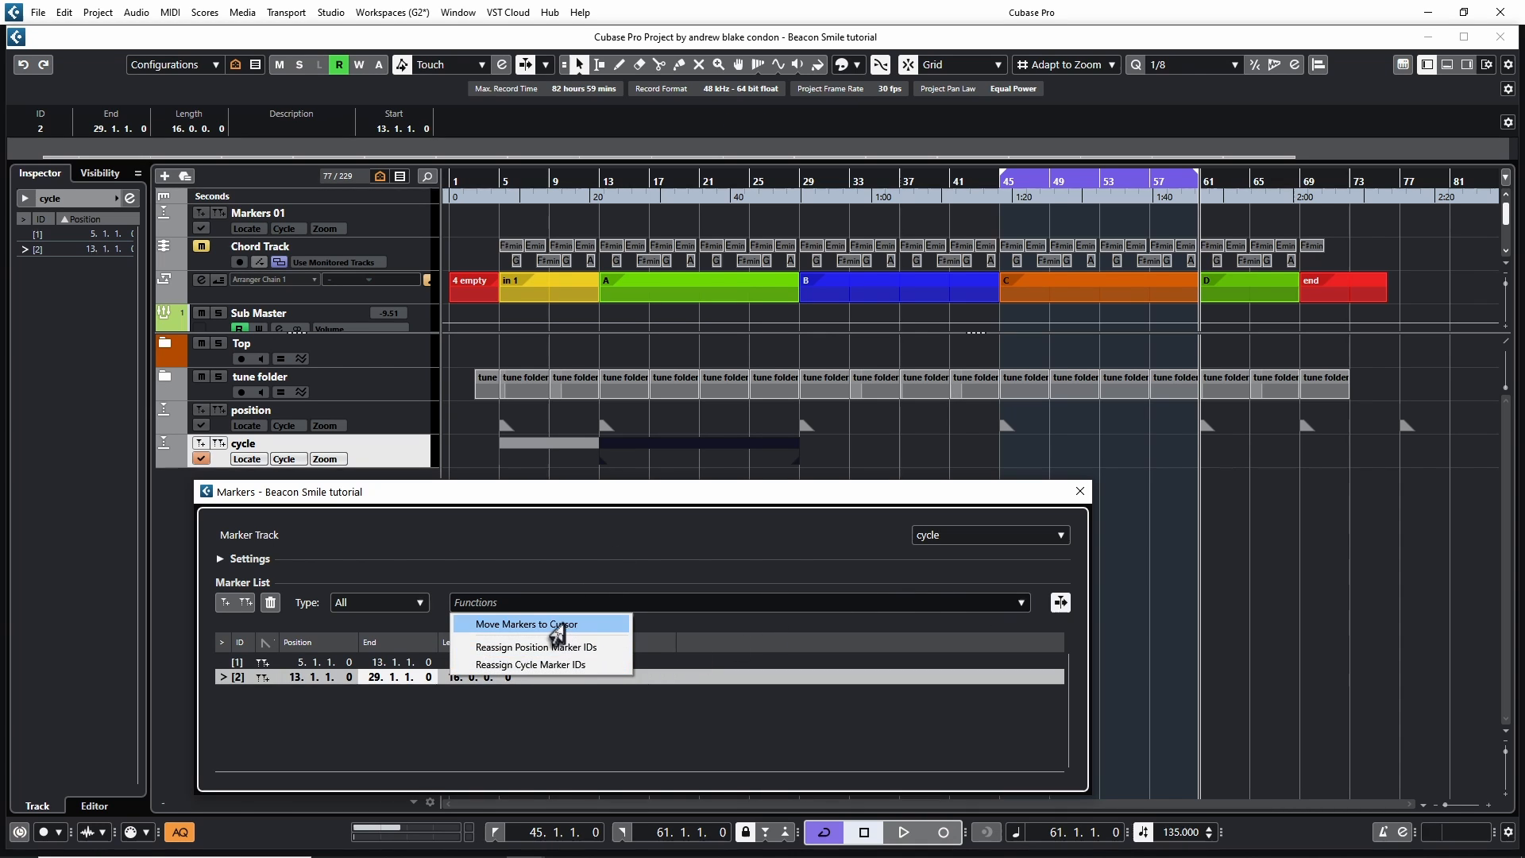
{"action": "left_click", "coordinate": [562, 626]}
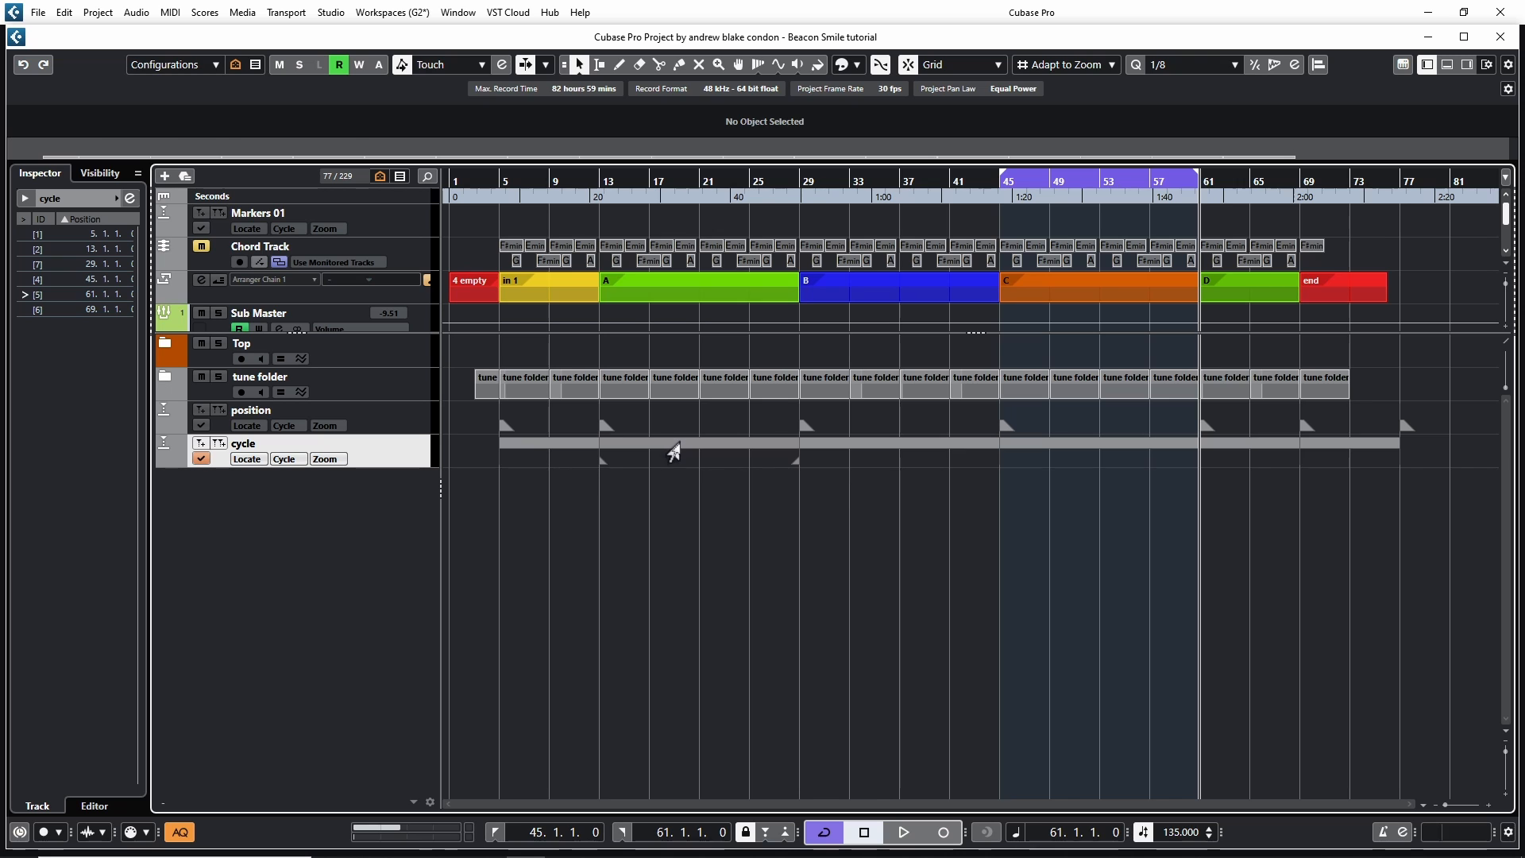
Move the second cycle marker so it starts at bar 15
{"action": "left_click", "coordinate": [672, 451]}
{"action": "left_click_drag", "start_coordinate": [677, 453], "coordinate": [713, 457]}
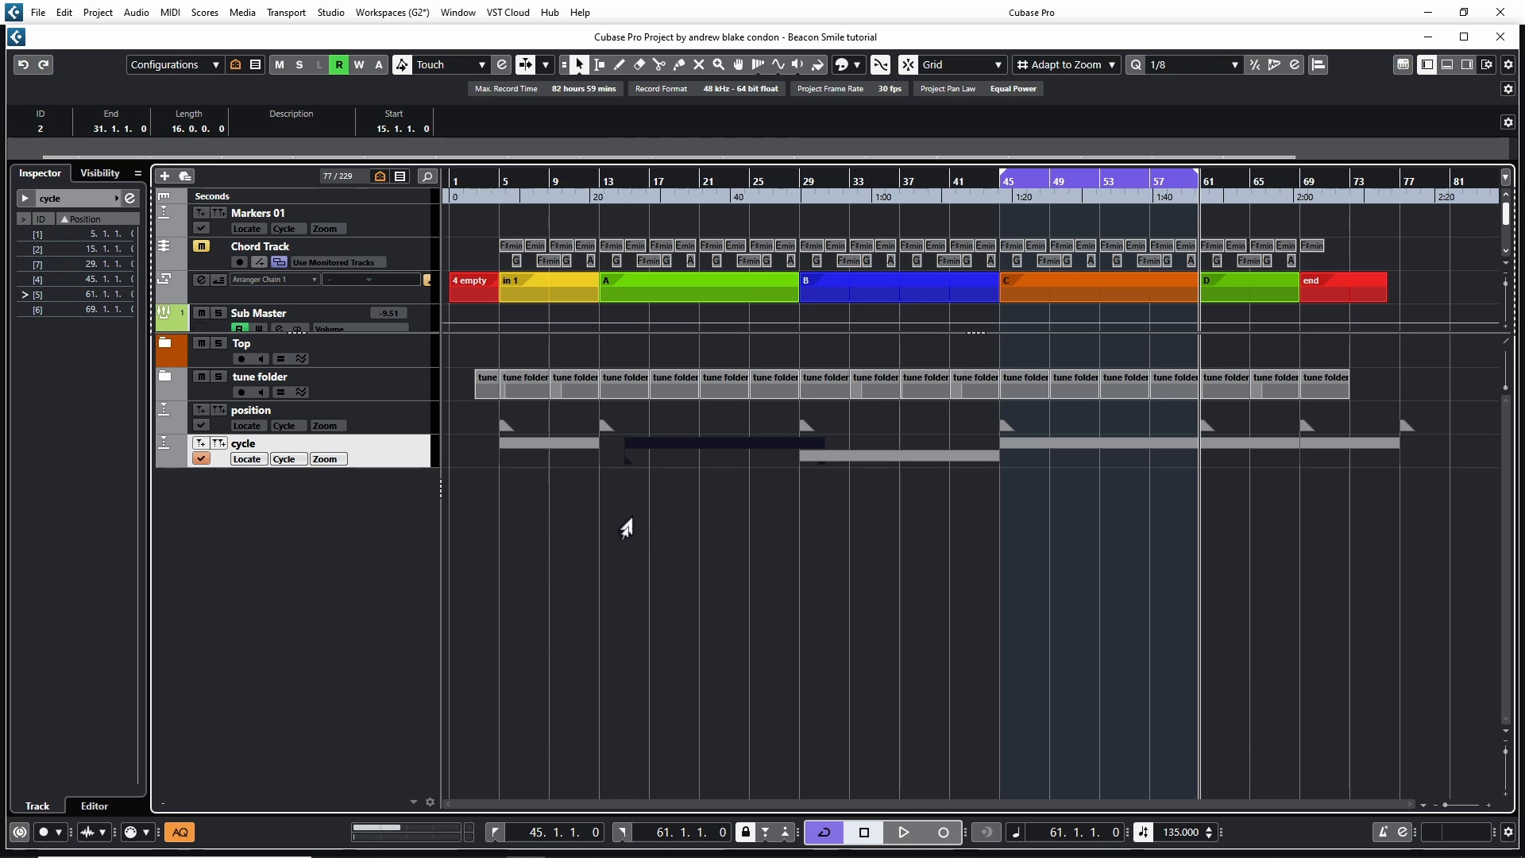
Show marker lines from the active marker track in the project window
{"action": "right_click", "coordinate": [390, 463]}
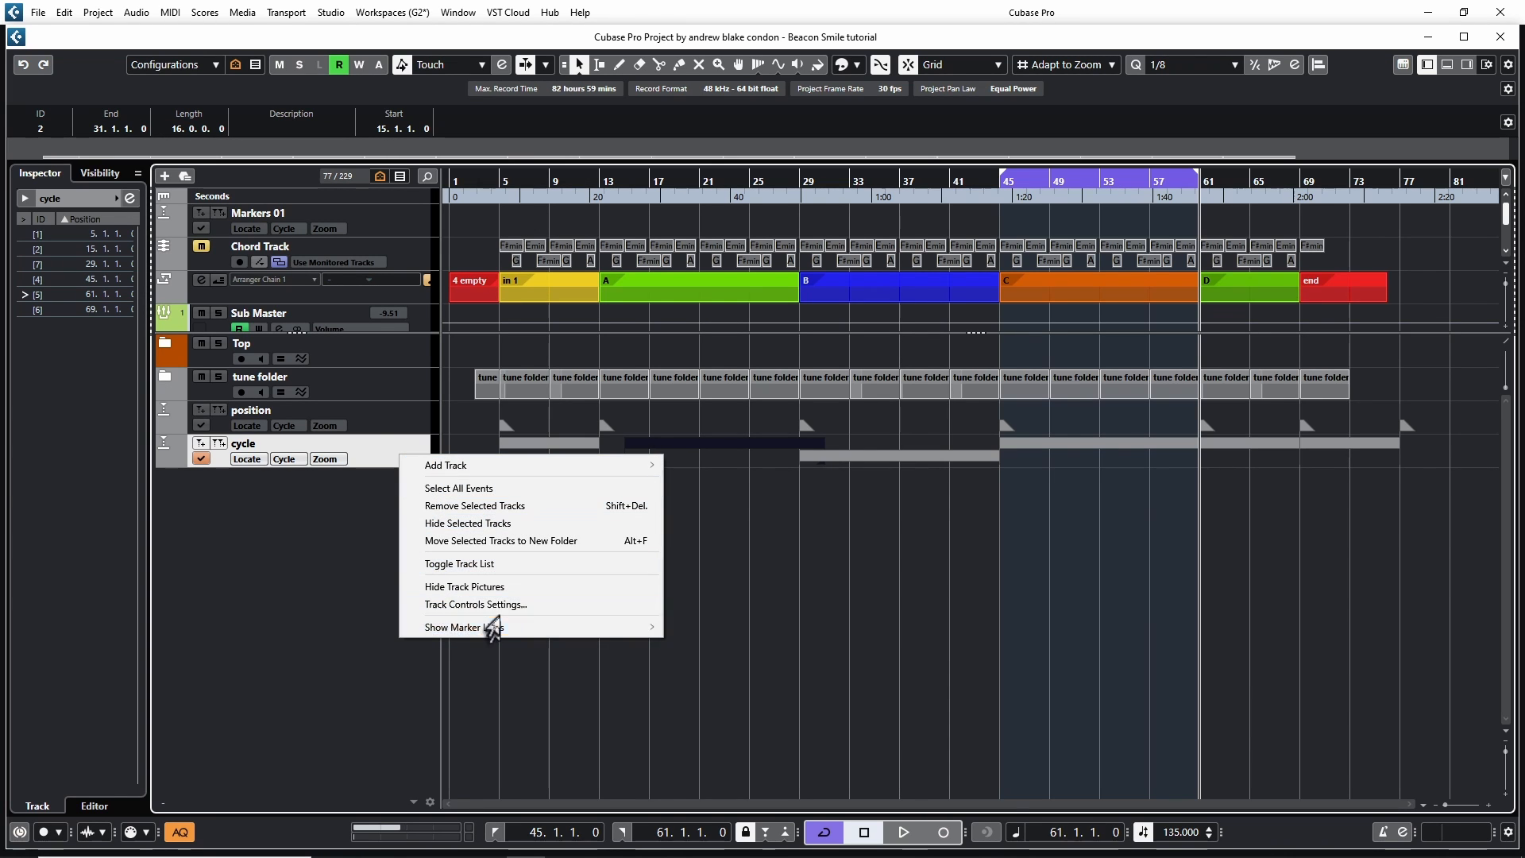
{"action": "mouse_move", "coordinate": [493, 629]}
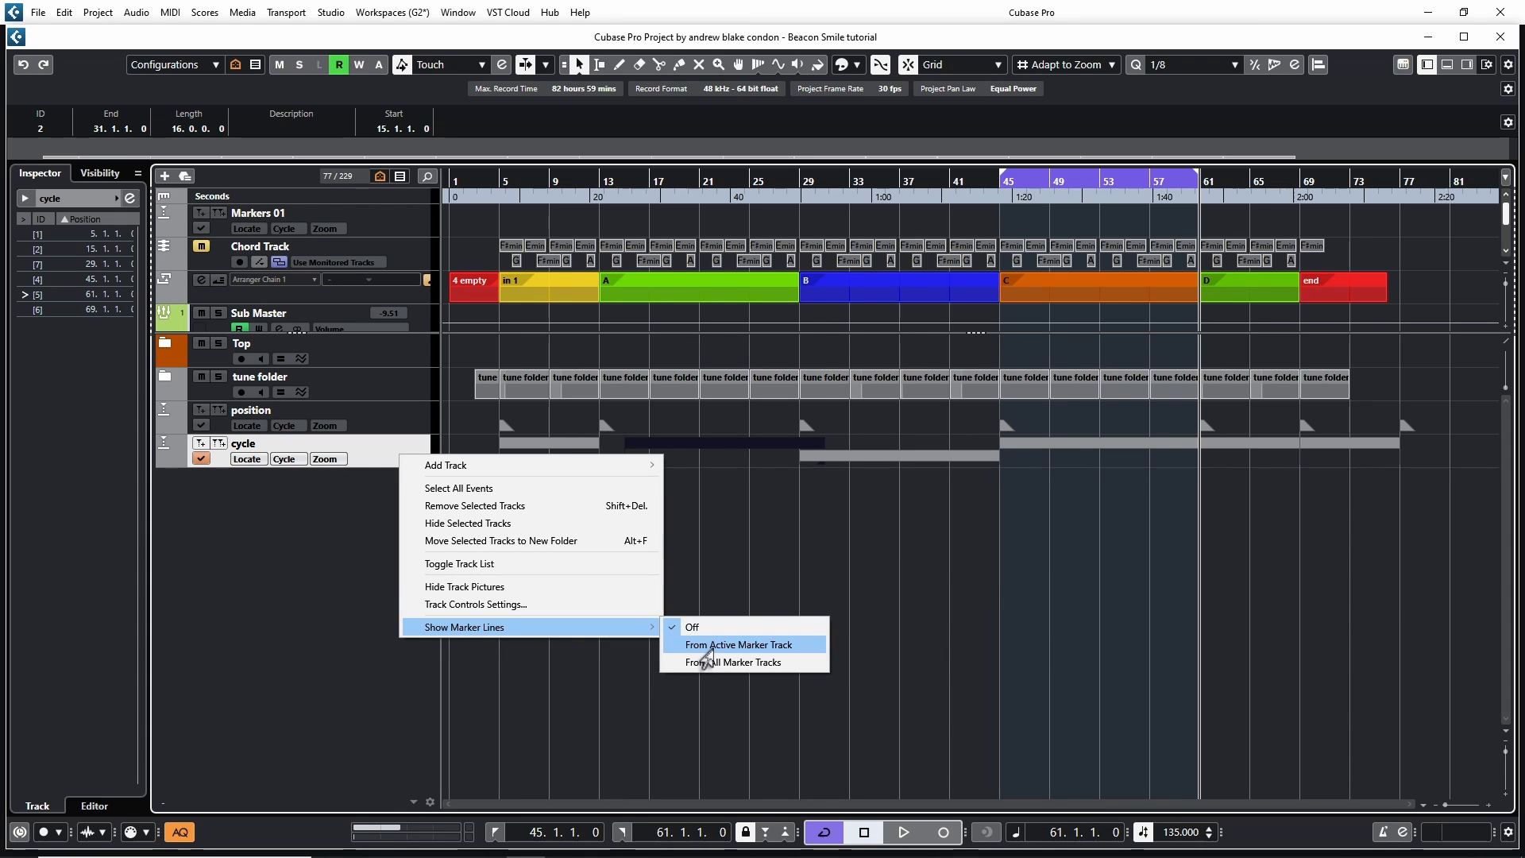
{"action": "left_click", "coordinate": [705, 647]}
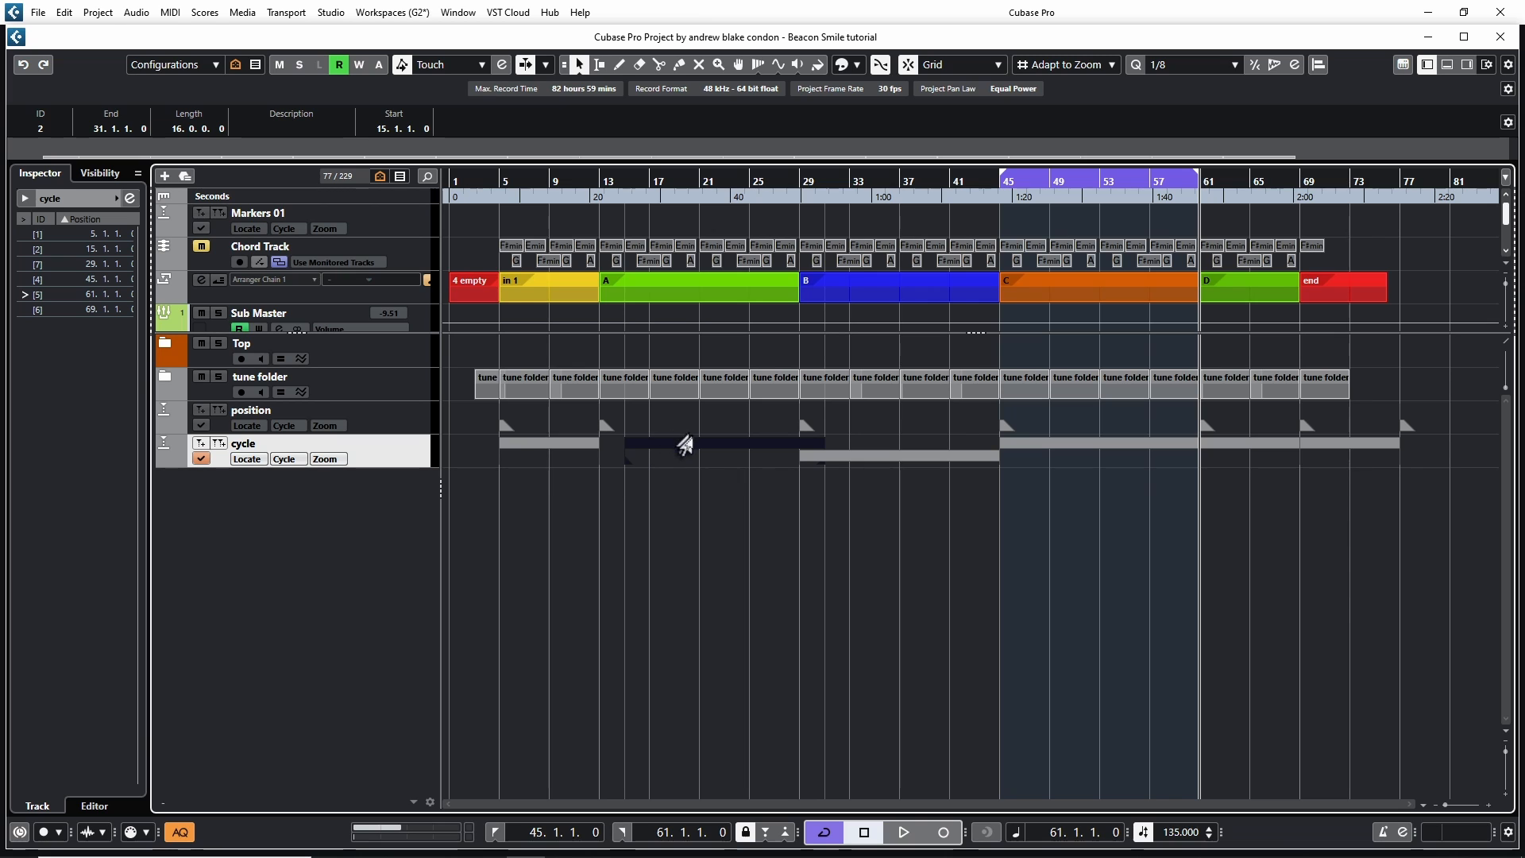
Move the second cycle marker so it starts at bar 18
{"action": "mouse_move", "coordinate": [685, 445]}
{"action": "left_mouse_down"}
{"action": "mouse_move", "coordinate": [753, 453]}
{"action": "mouse_move", "coordinate": [728, 454]}
{"action": "left_mouse_up"}
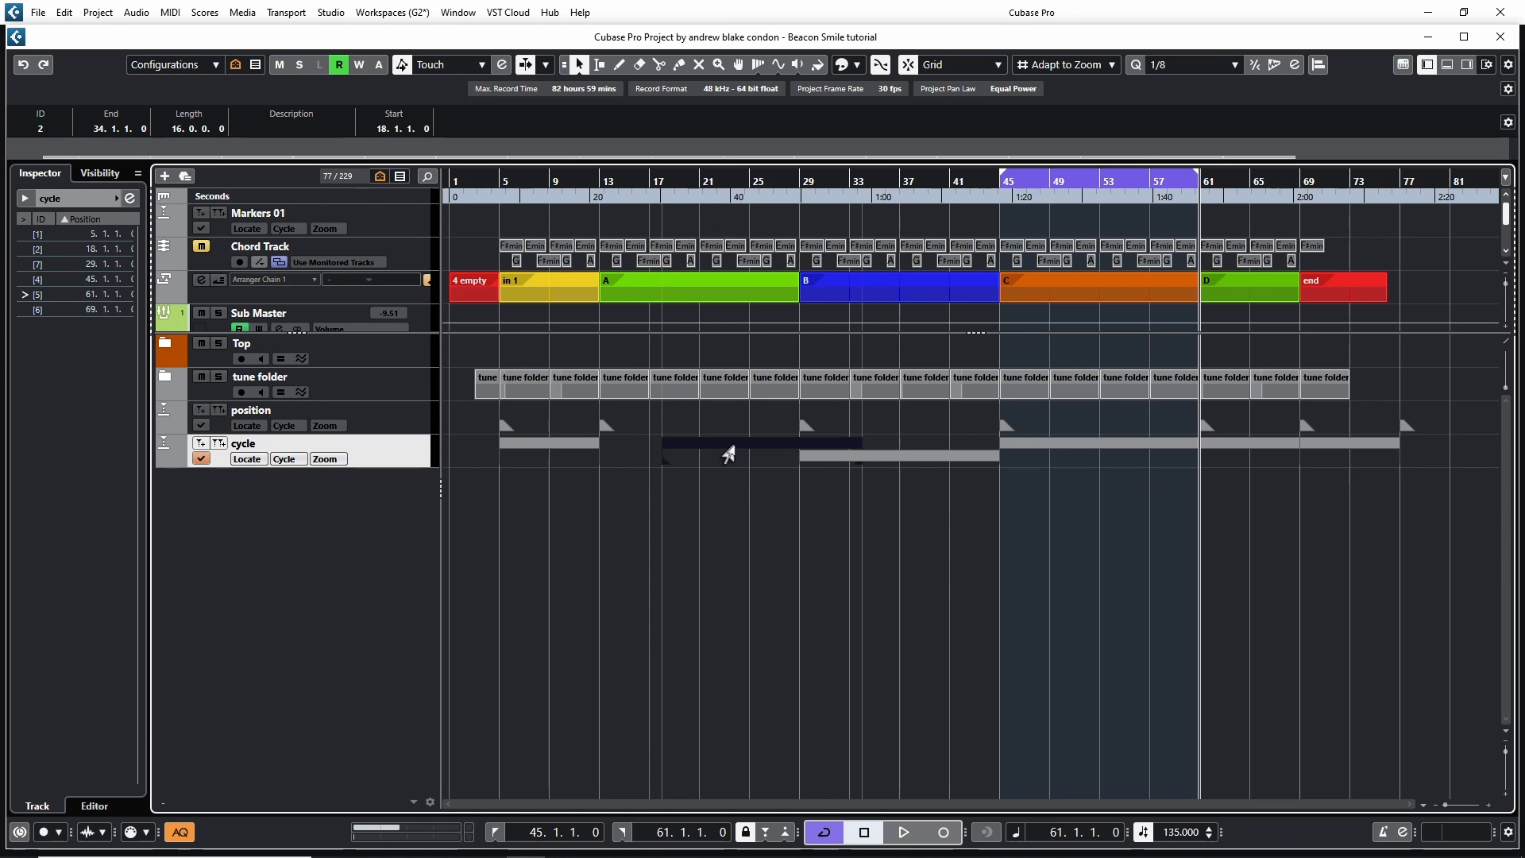